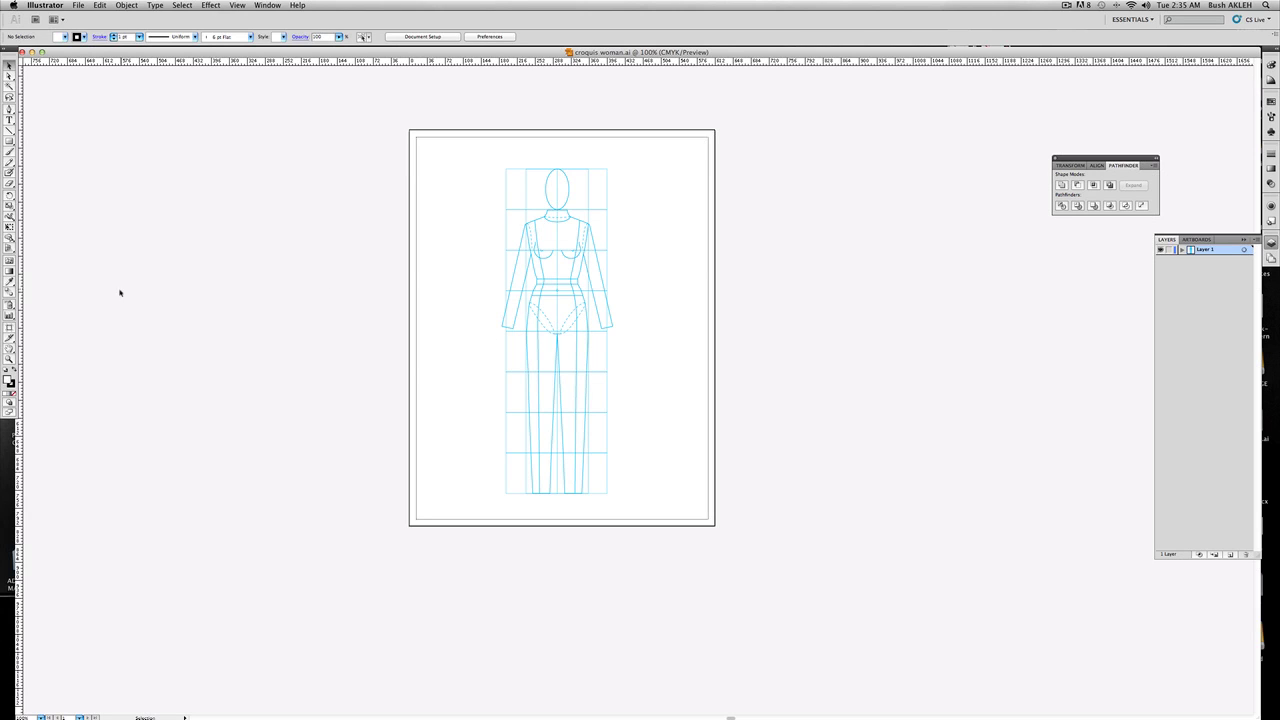
Start a Pen tool path for half the bodice with straight segments from the centre-front neck to the side neck and mid-shoulder
left_click(9, 359)
left_click_drag(468, 184, 654, 366)
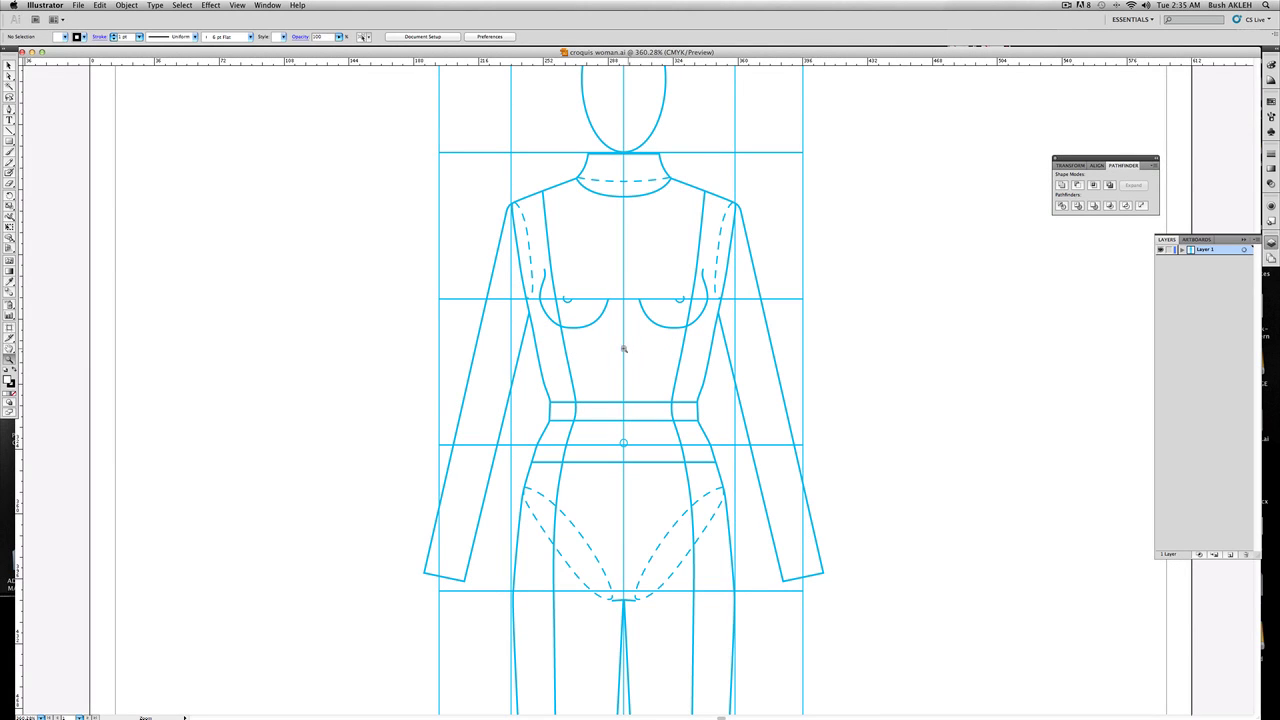
key("v")
key("super+minus")
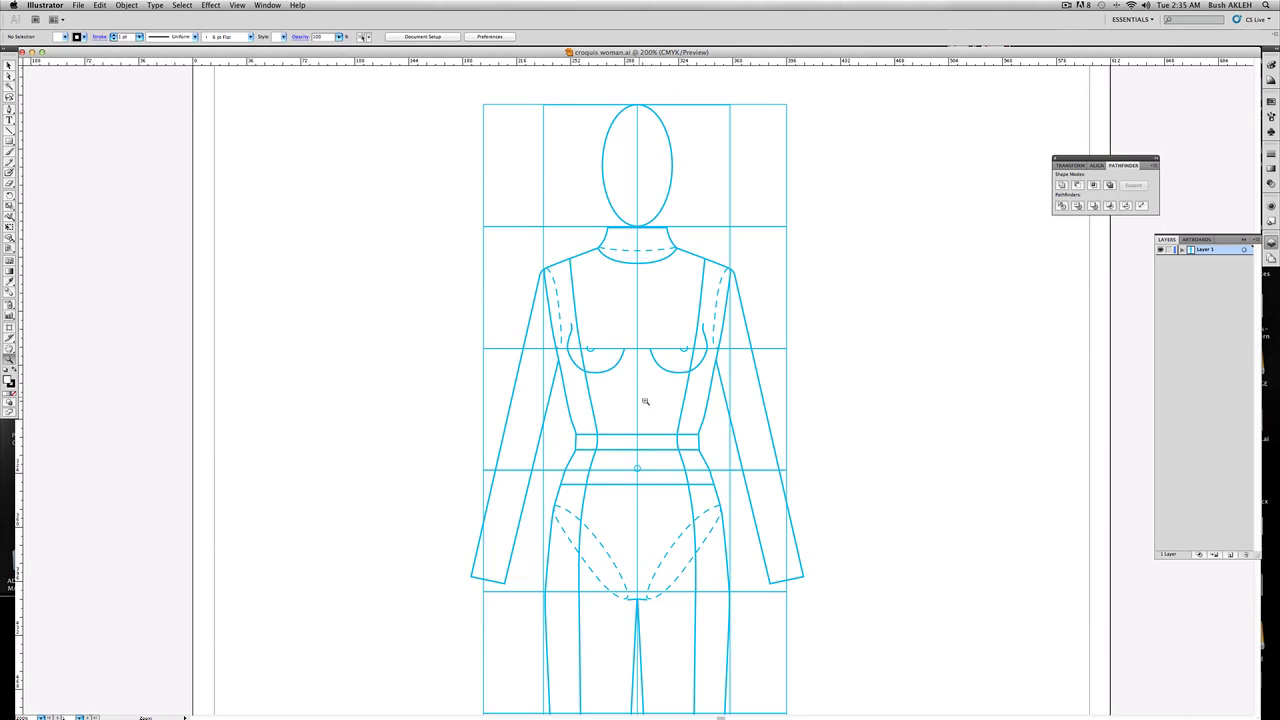
key("super+minus")
scroll(612, 338, "down", 2)
scroll(612, 338, "right", 1)
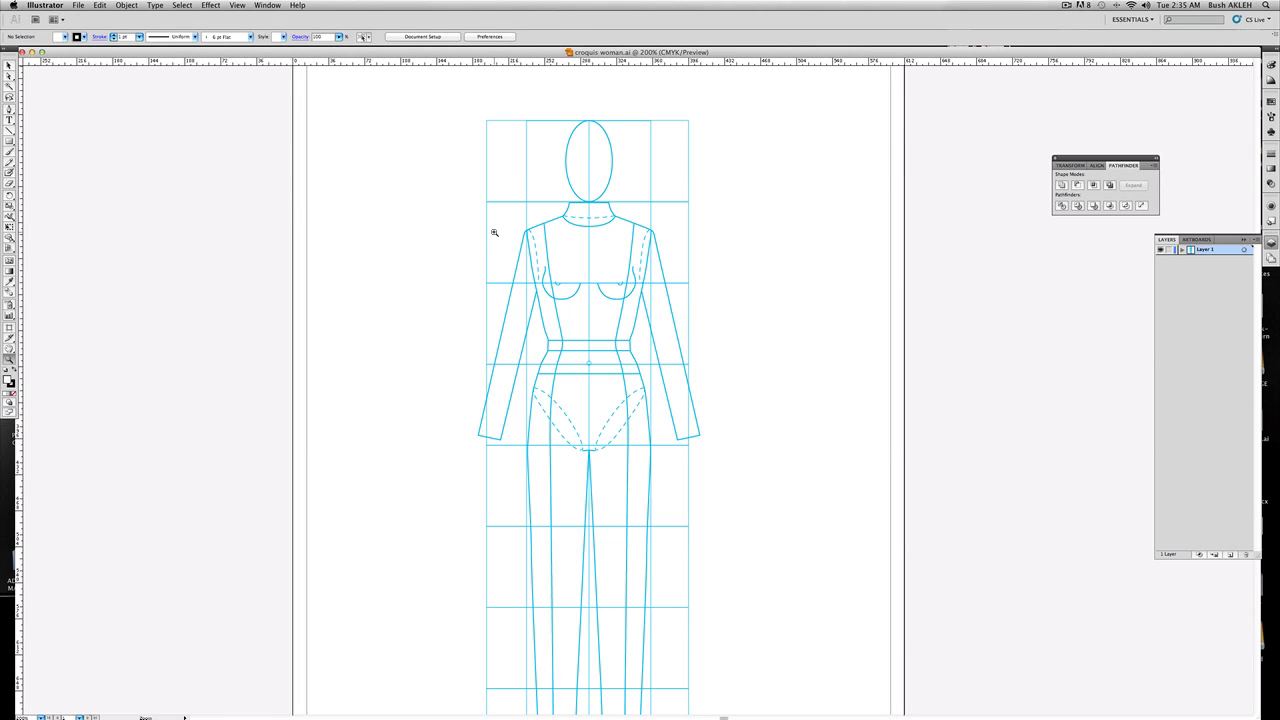
left_click(9, 109)
left_click(4, 387)
left_click(590, 229)
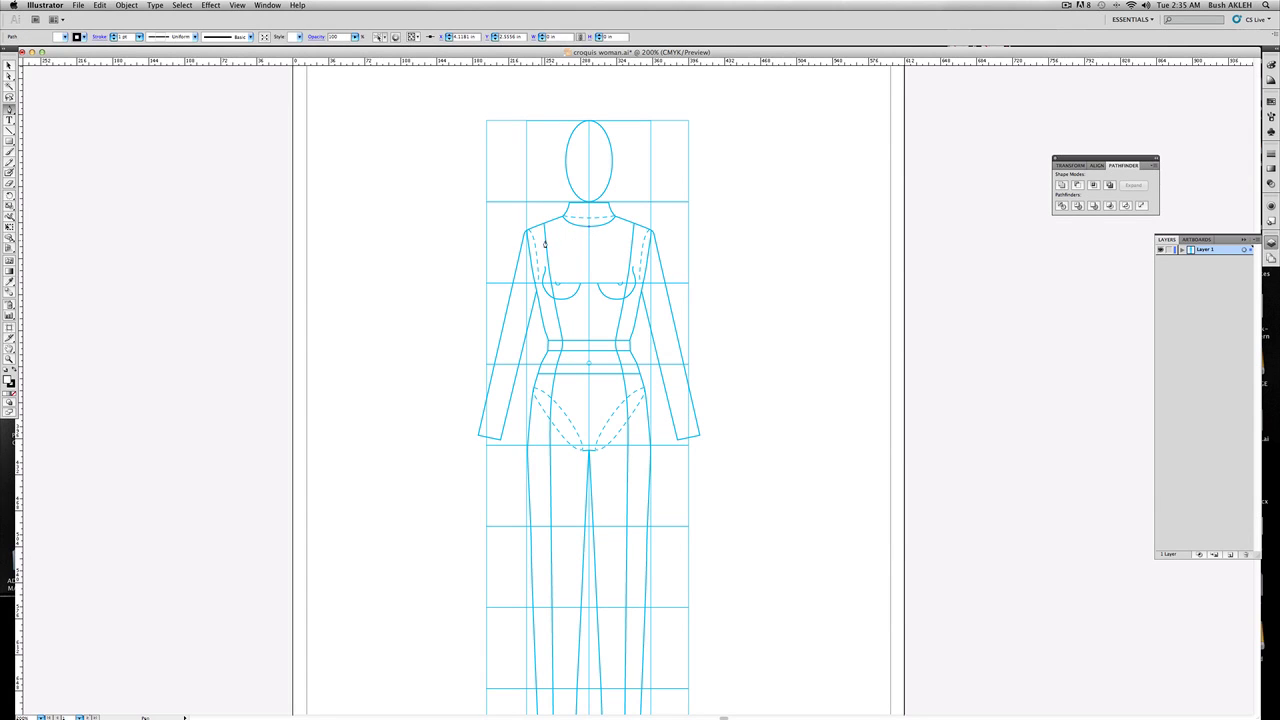
scroll(550, 237, "right", 2)
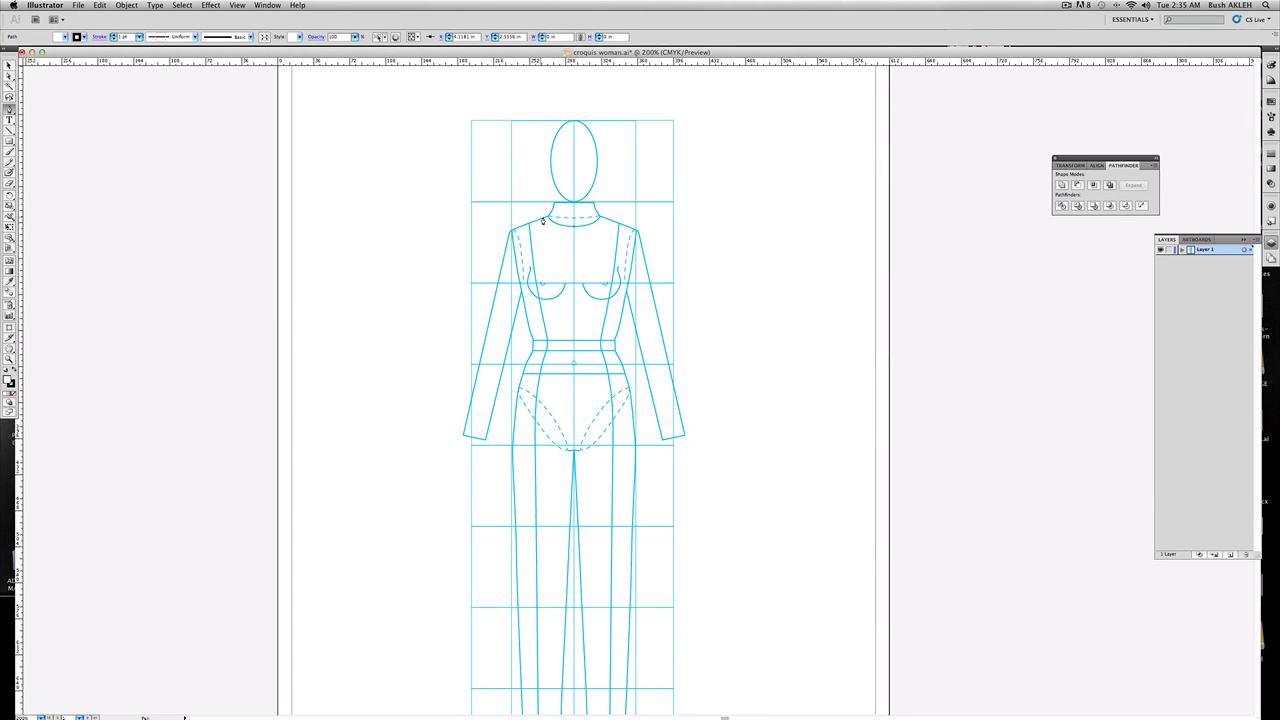
left_click(548, 217)
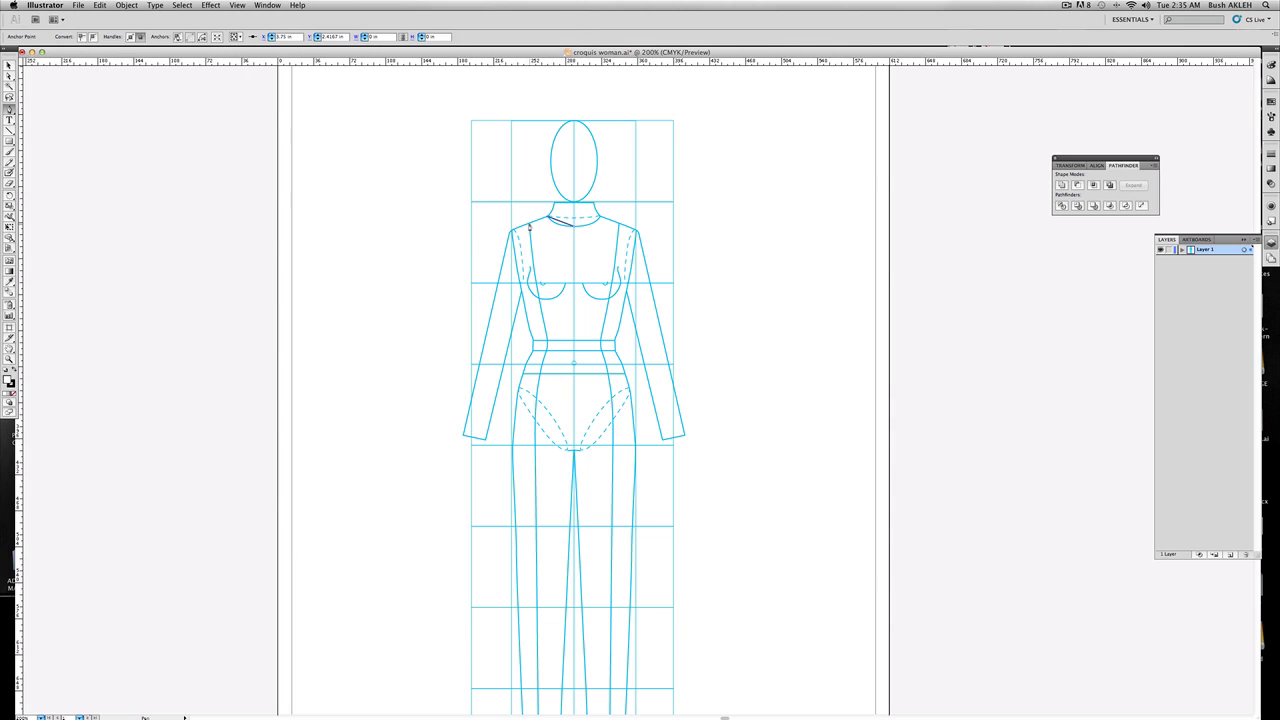
left_click(529, 224)
Continue the path with a curved armhole to the underarm and a curved side seam through the waist to the hip
left_click(521, 296)
left_click_drag(521, 295, 498, 307)
left_click(530, 223)
left_click(431, 322)
left_click(528, 356, "super")
left_click(531, 350)
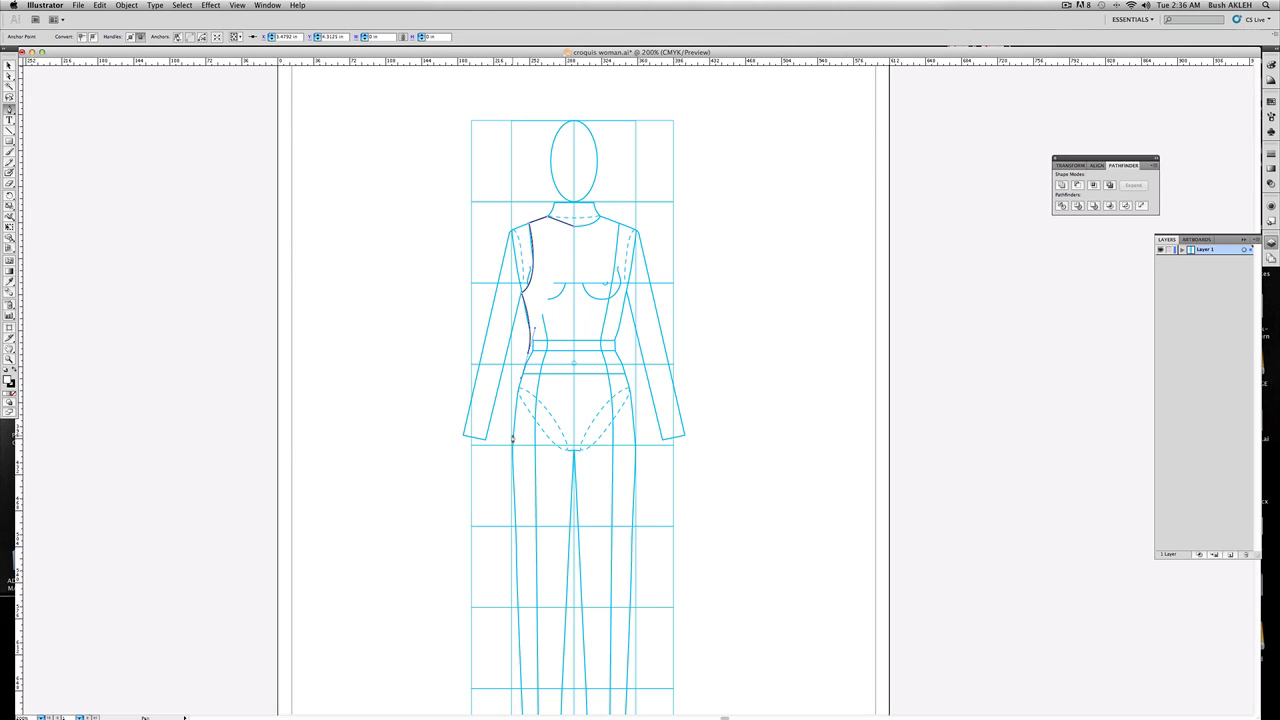
left_click(512, 434, "ctrl")
scroll(514, 462, "down", 1)
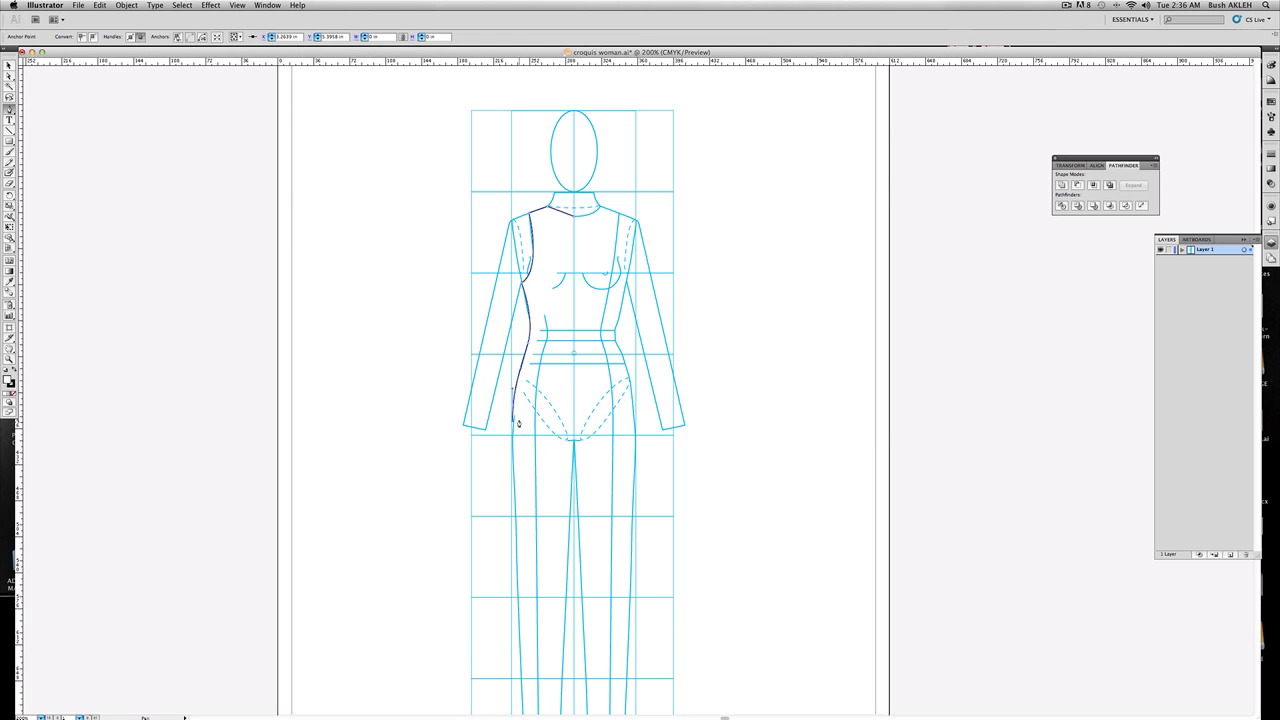
Finish the half bodice with a curved hem from the hip to the croquis centre line, just above the crotch
left_click_drag(578, 436, 567, 403)
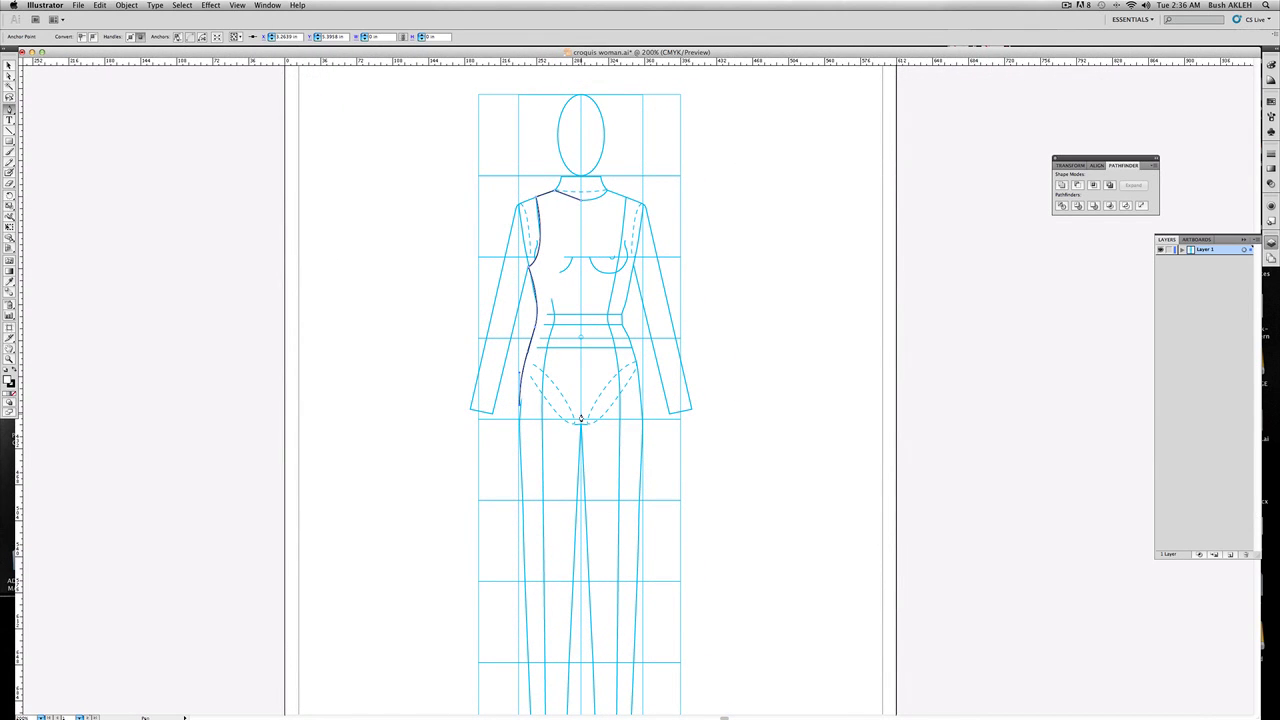
left_click(581, 417)
left_click_drag(581, 417, 621, 416)
left_click_drag(621, 416, 620, 418)
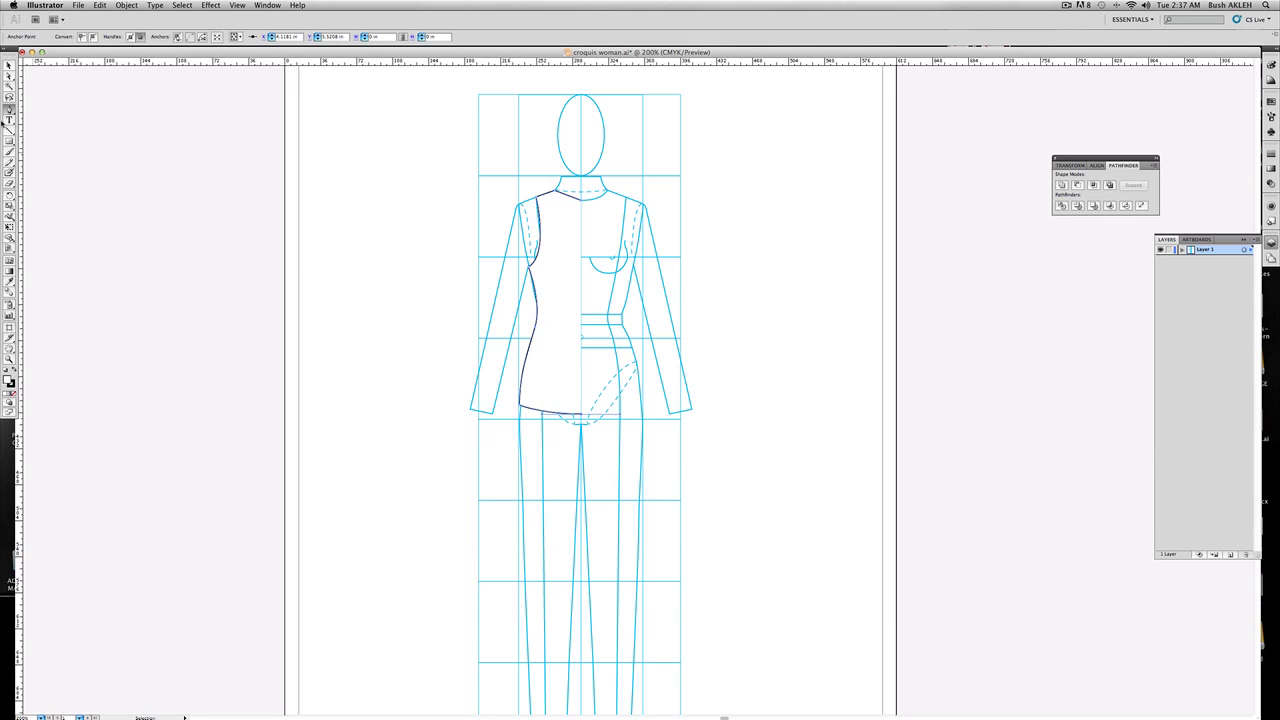
Reshape the side seam curve by directly moving its waist anchor point, and deselect the path
left_click(10, 77)
left_click(536, 331)
mouse_move(536, 331)
left_mouse_down()
mouse_move(541, 305)
mouse_move(537, 315)
left_mouse_up()
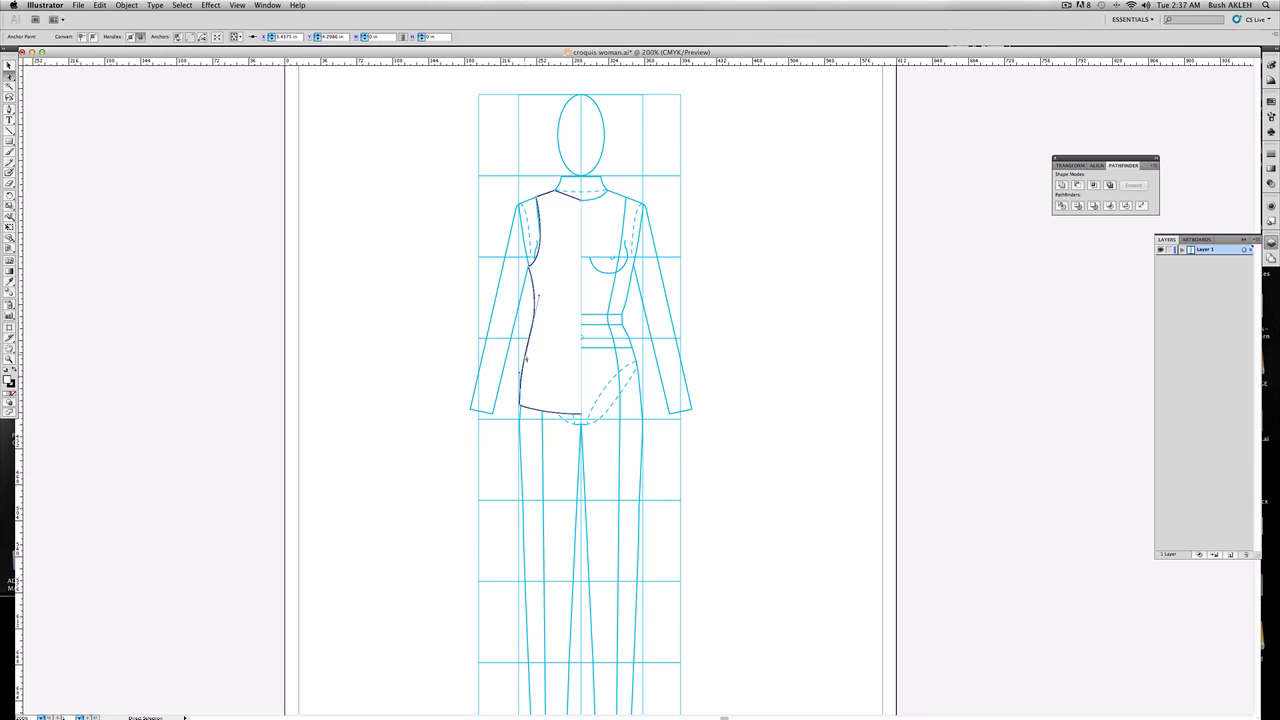
left_click(434, 343)
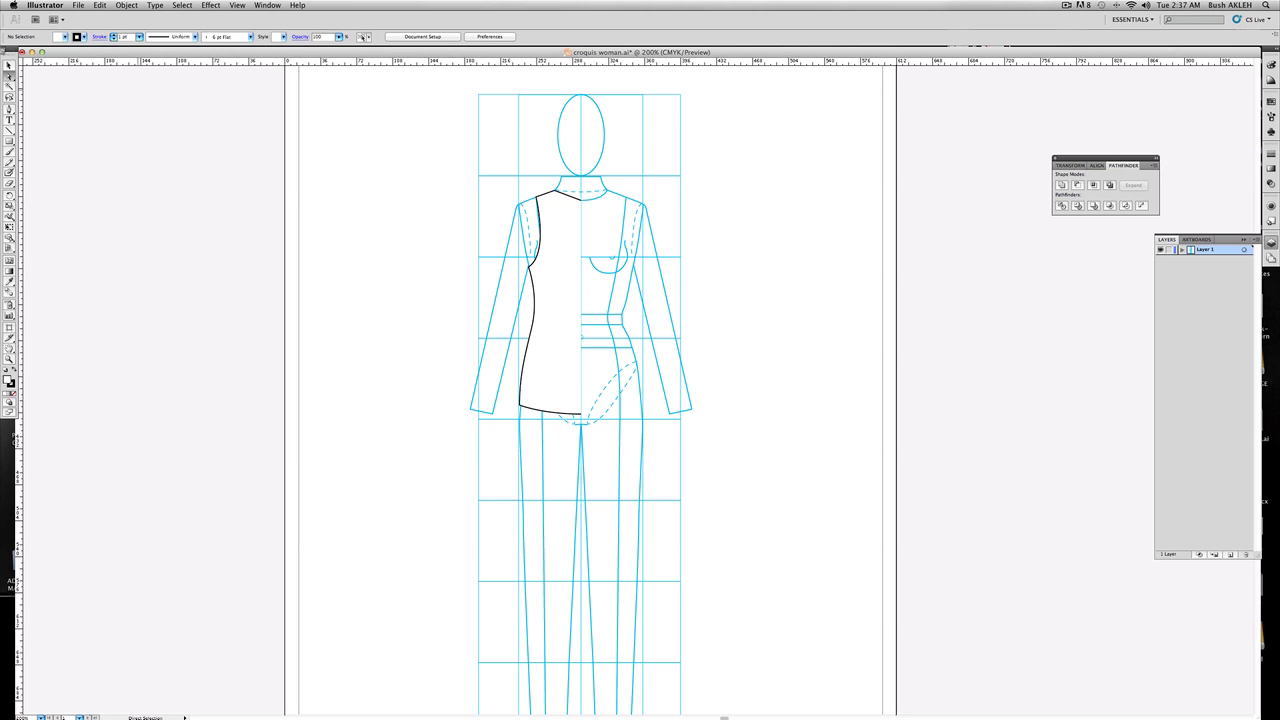
Reflect a copy of the half bodice across the vertical axis at the croquis centre line to form the other half
key("v")
left_click(560, 266)
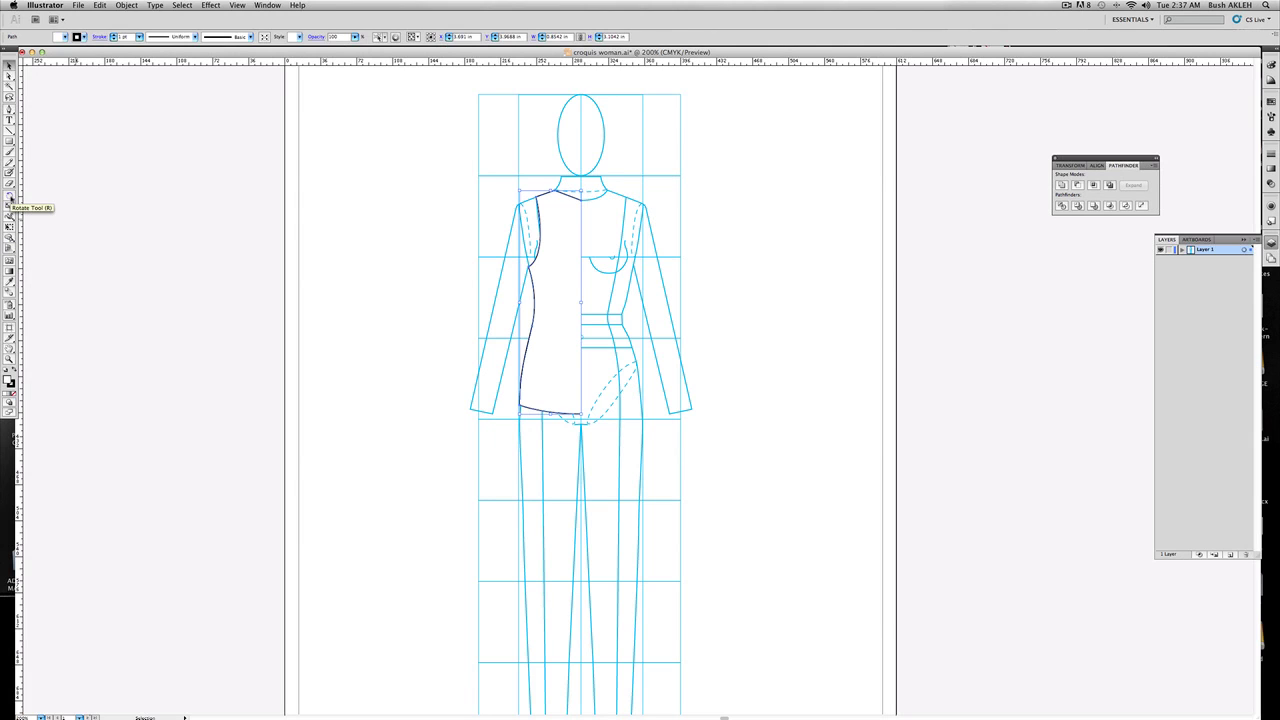
left_click_drag(9, 199, 33, 200)
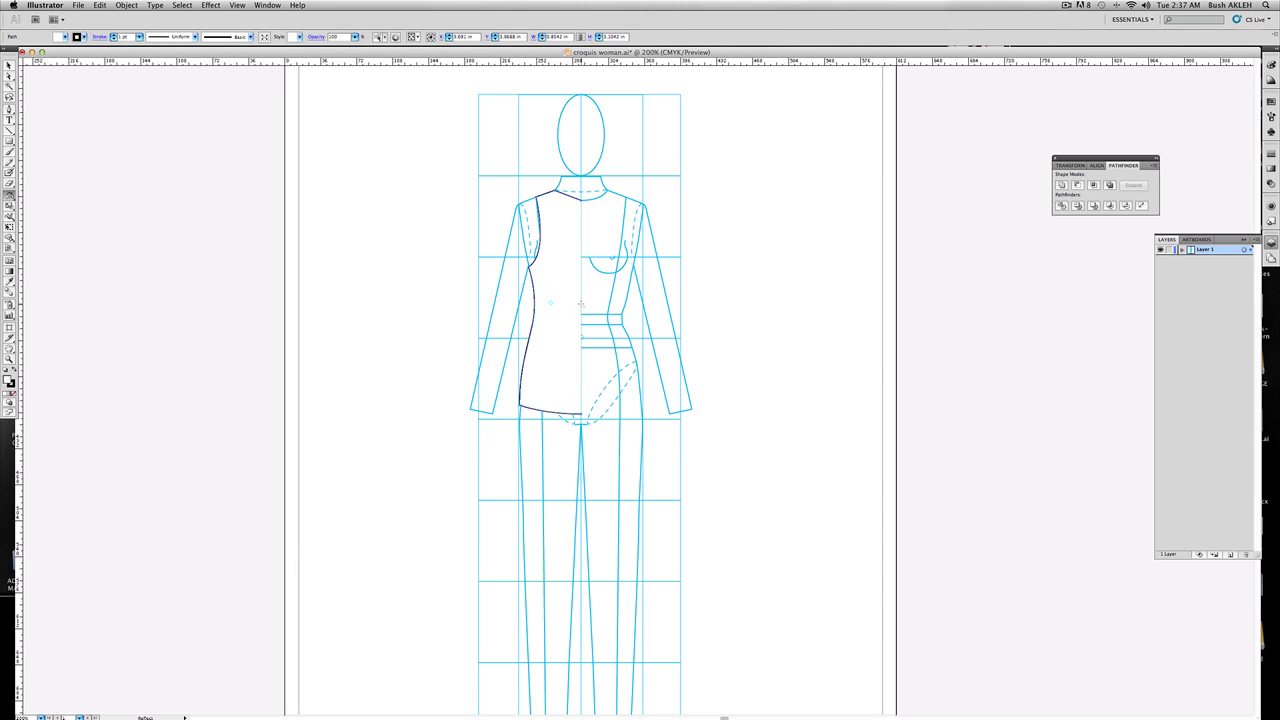
left_click(581, 303, "alt")
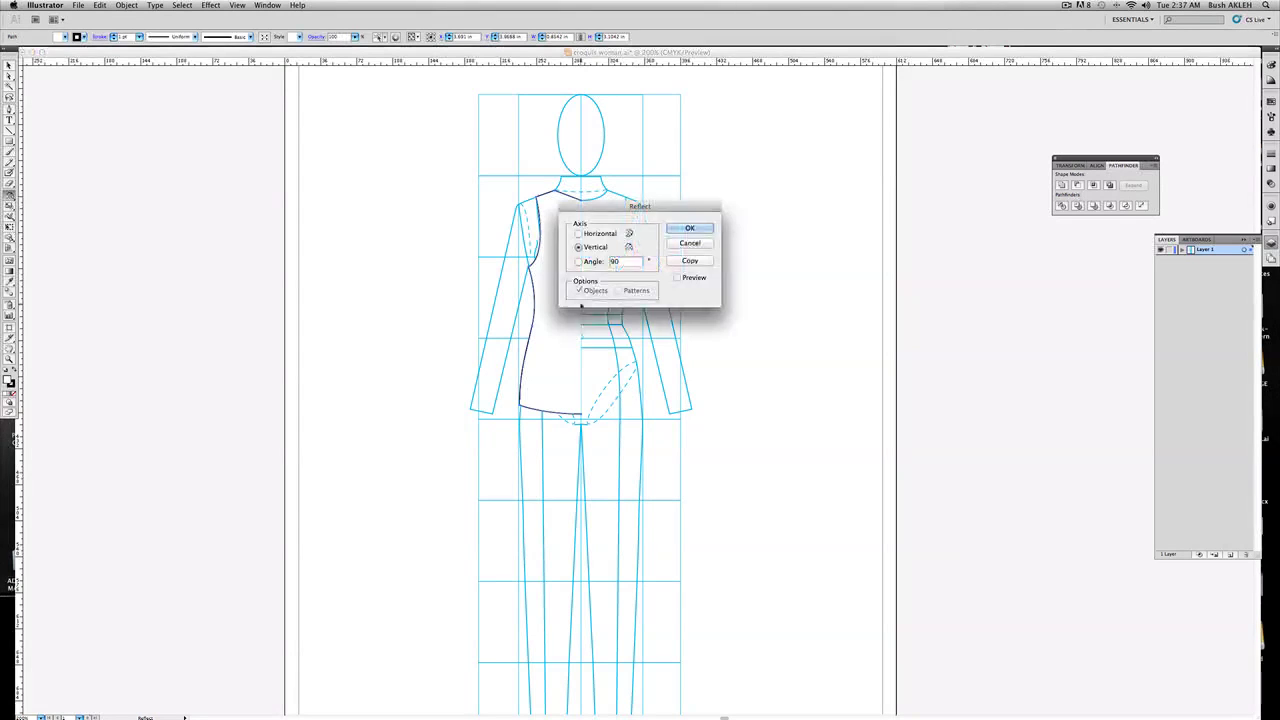
left_click_drag(580, 207, 812, 253)
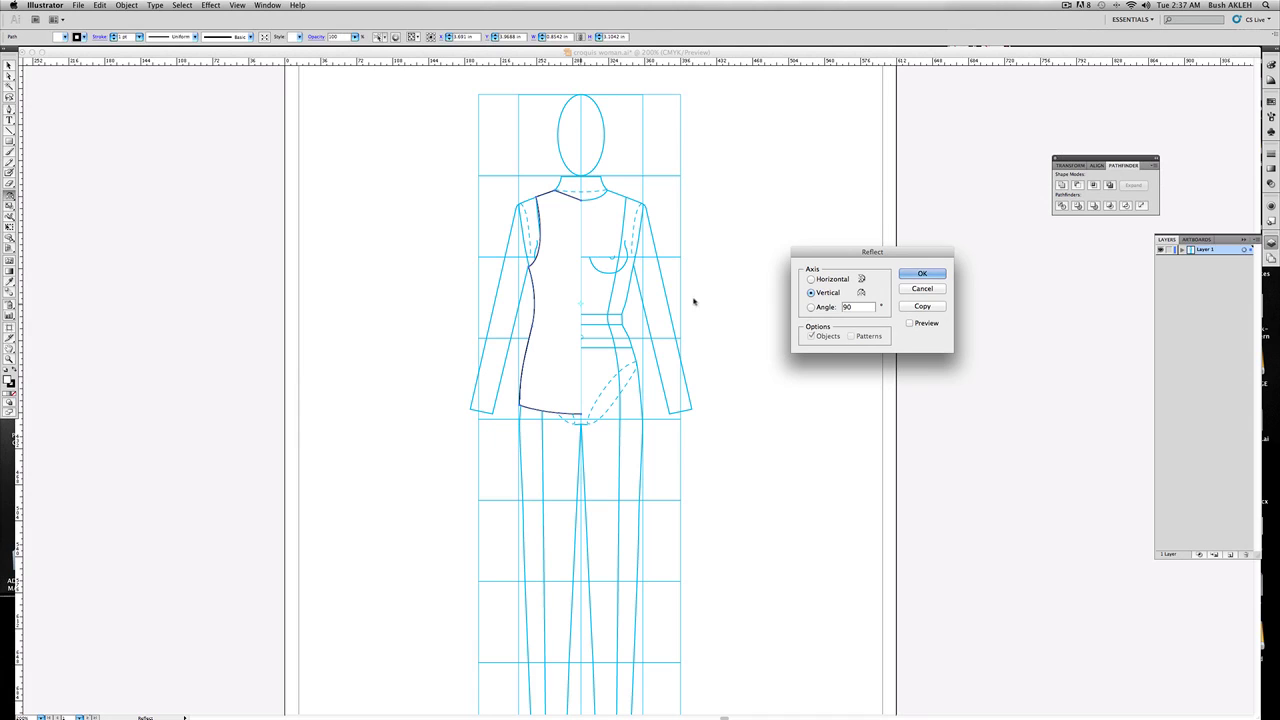
left_click(908, 324)
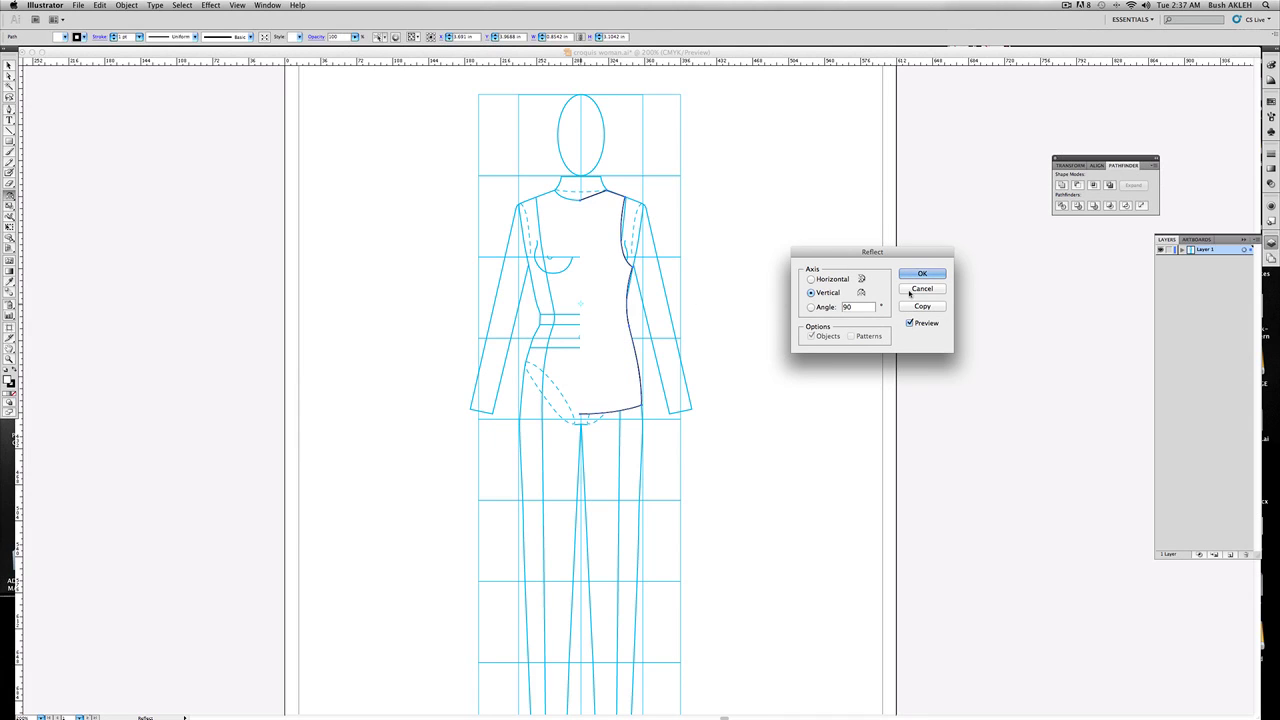
left_click(922, 306)
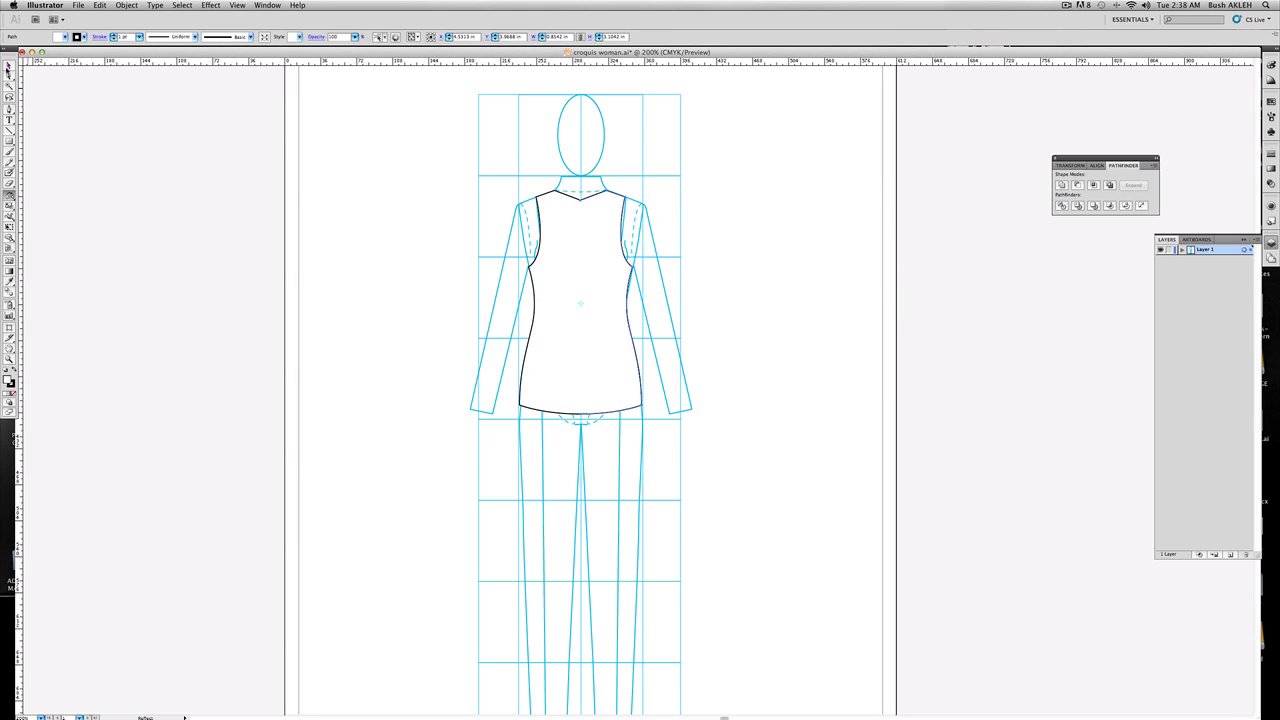
left_click(8, 66)
left_click(164, 114)
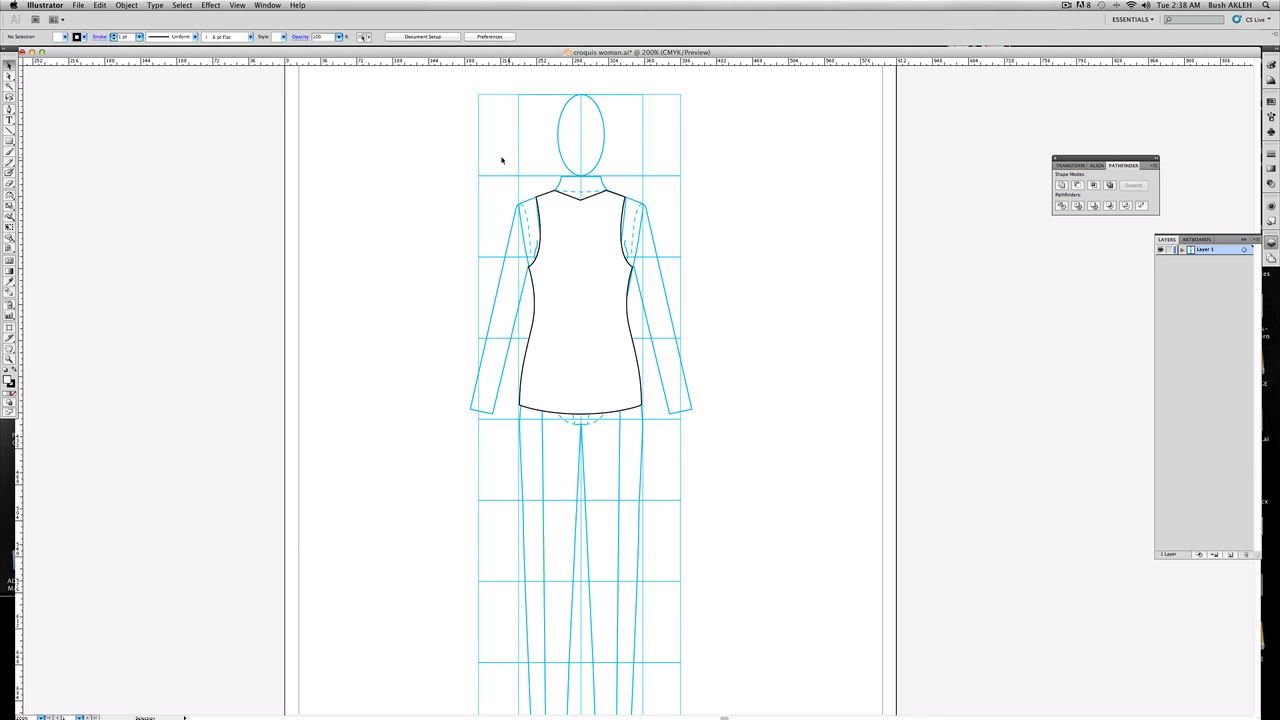
left_click_drag(491, 157, 648, 226)
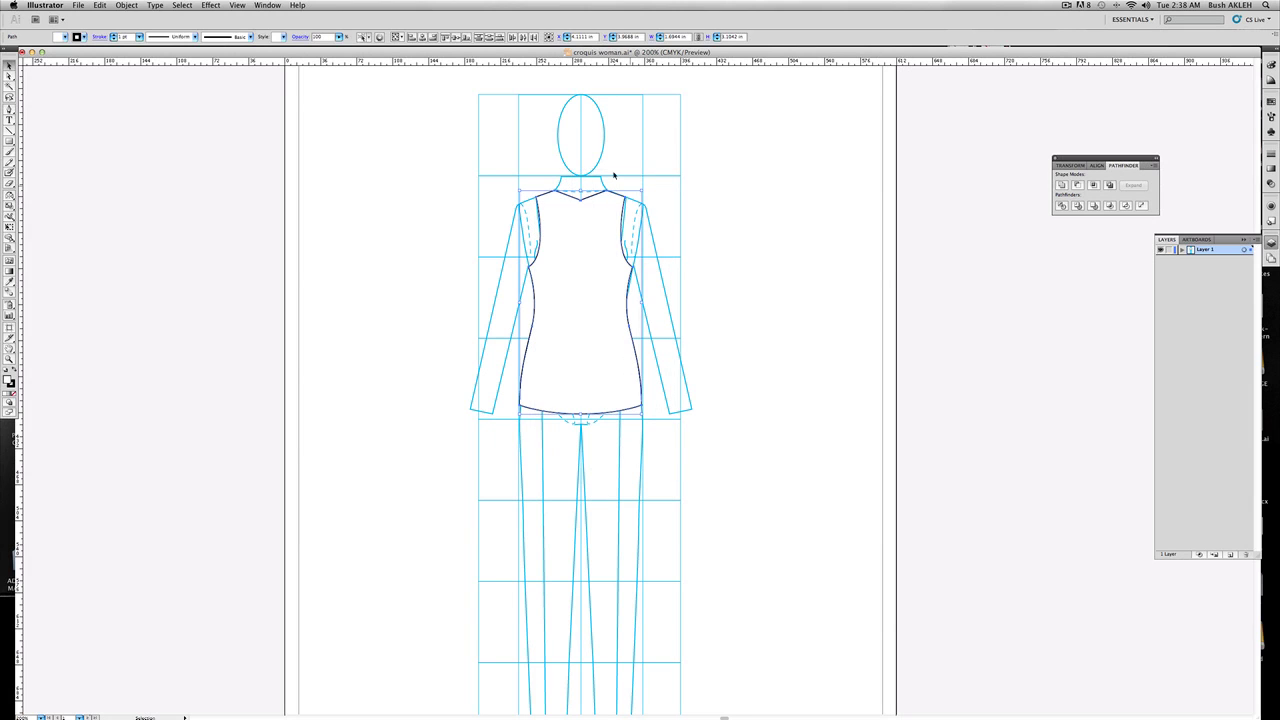
left_click(552, 165)
left_click_drag(552, 165, 598, 204)
left_click(428, 155)
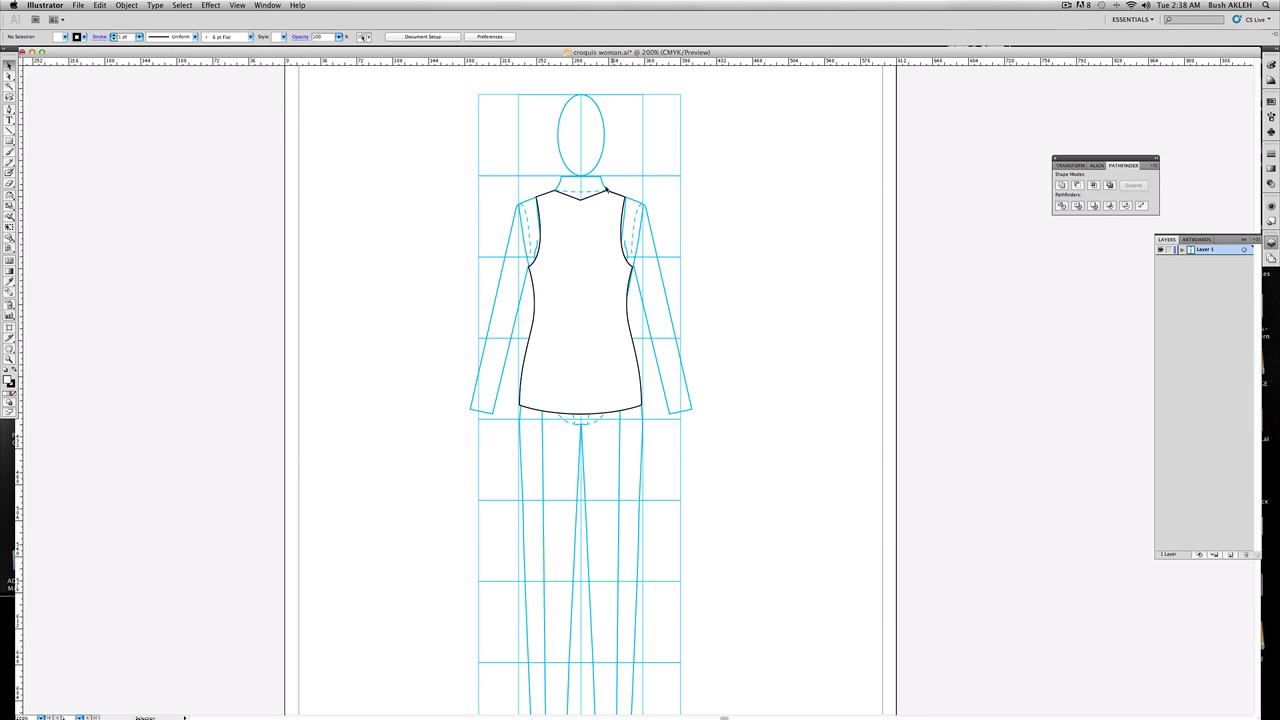
Directly select both halves' centre-front end points at neck and hem, and try to average them on both axes
left_click(10, 77)
left_click_drag(576, 185, 591, 432)
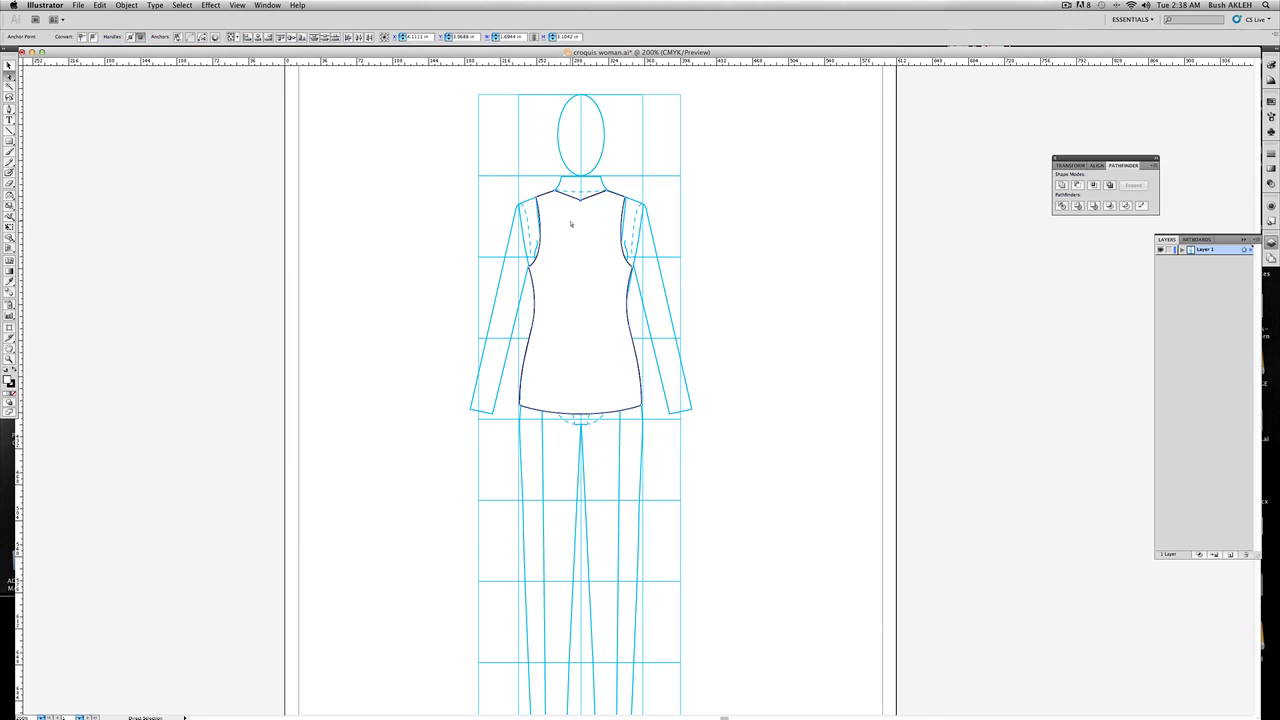
right_click(570, 220)
left_click(598, 286)
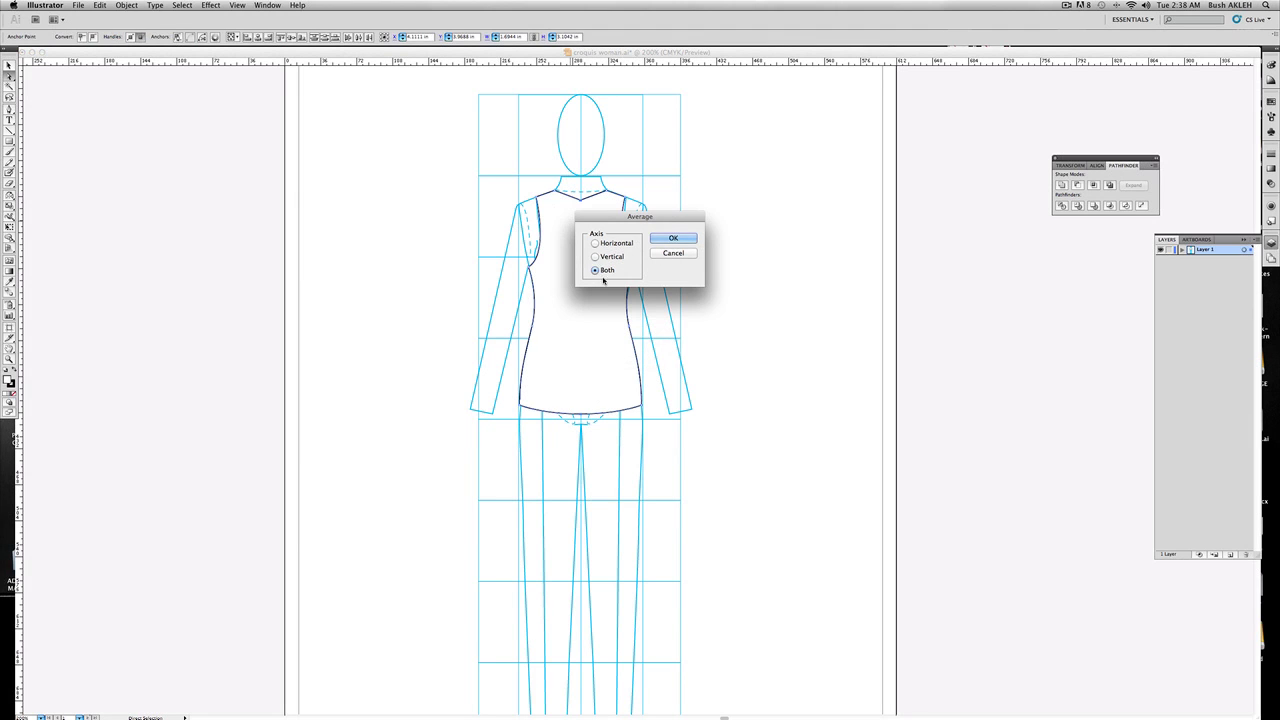
left_click(673, 238)
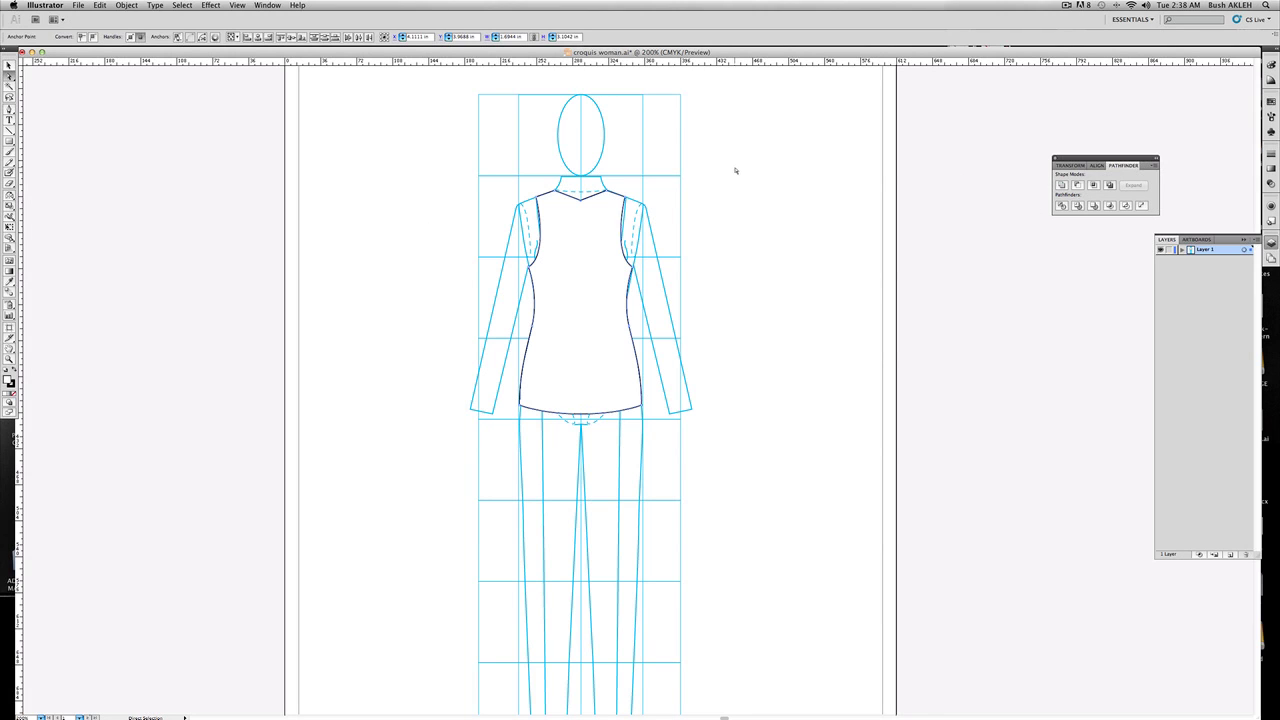
Unite the two bodice halves into a single shape with the Pathfinder Unite mode
left_click_drag(1080, 158, 912, 128)
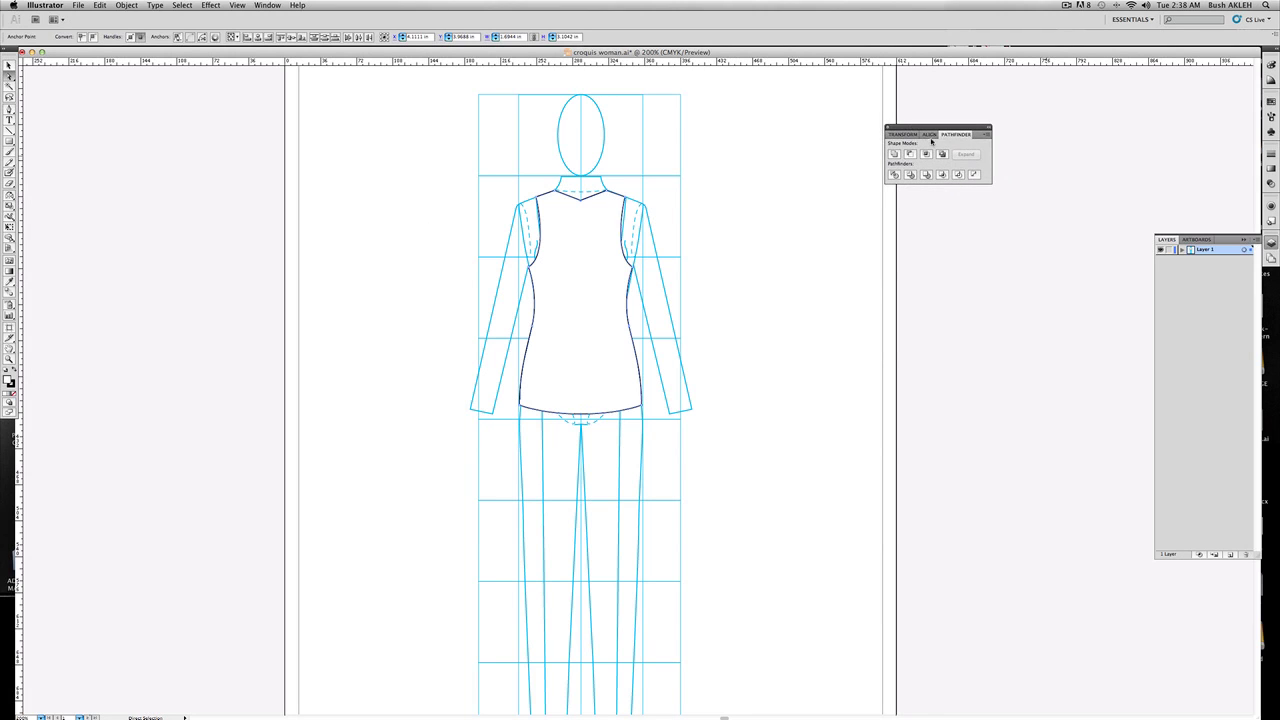
left_click(282, 6)
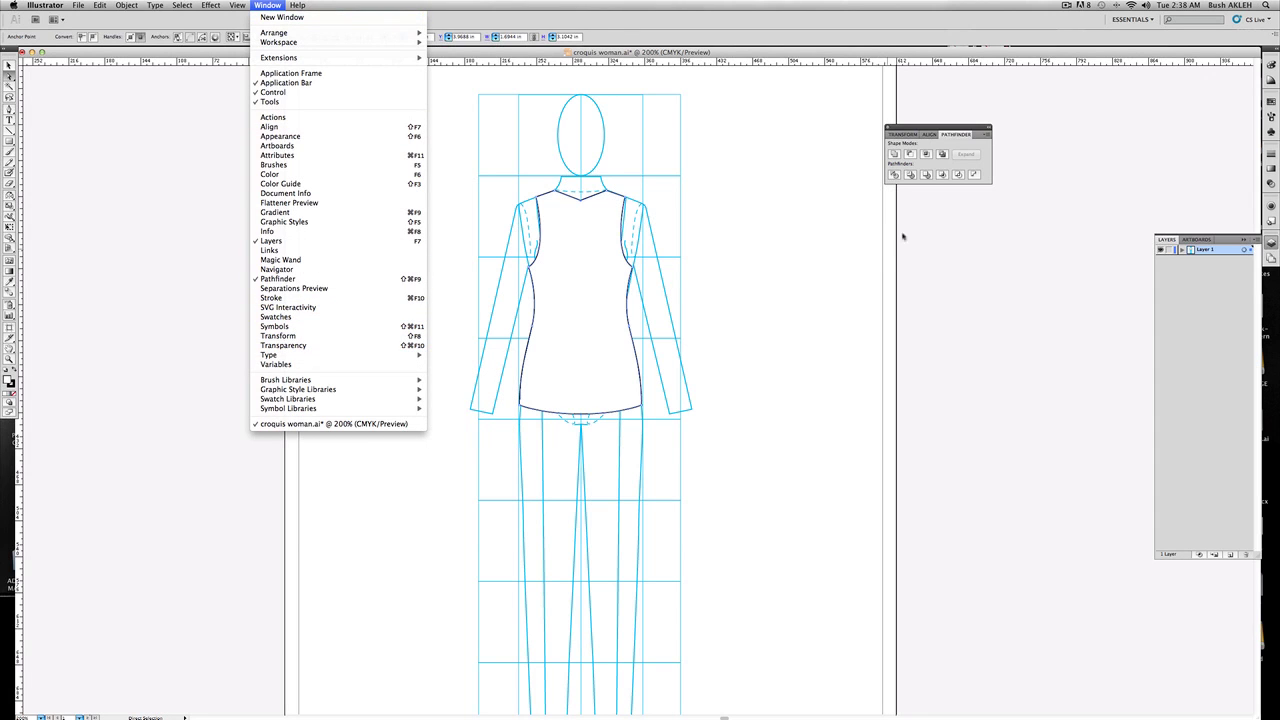
left_click(960, 135)
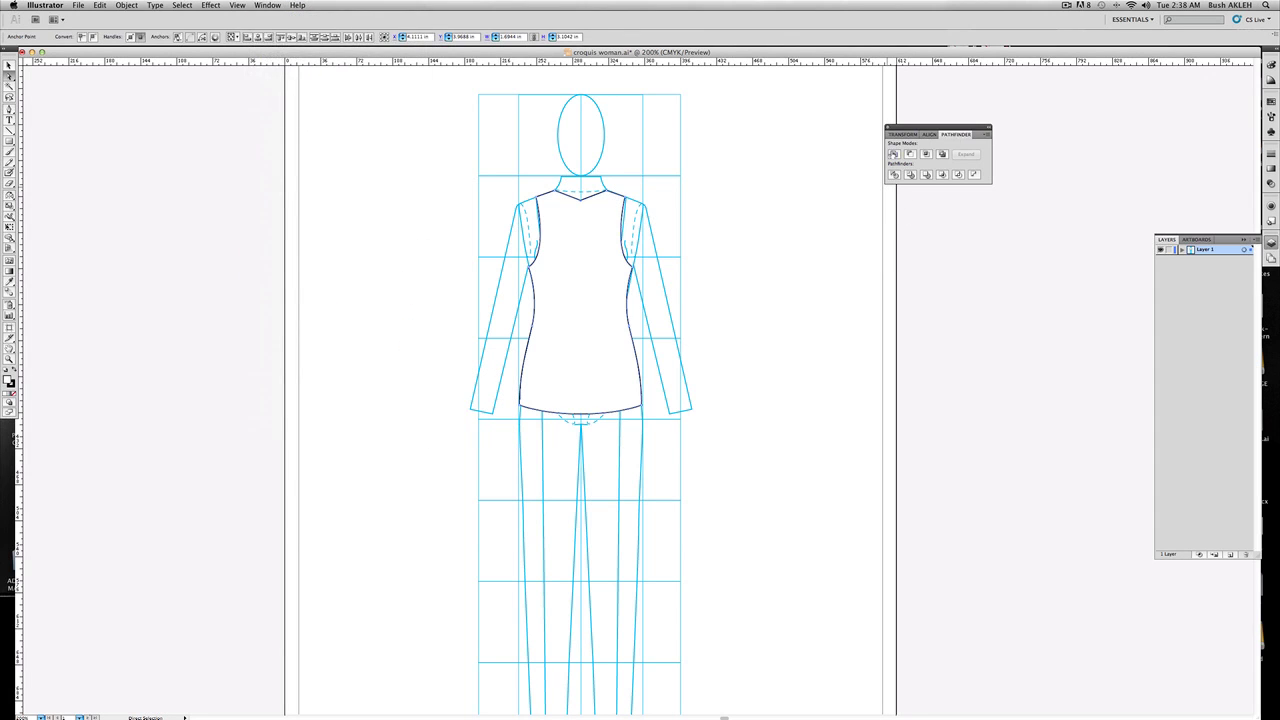
left_click(893, 154)
left_click(570, 209)
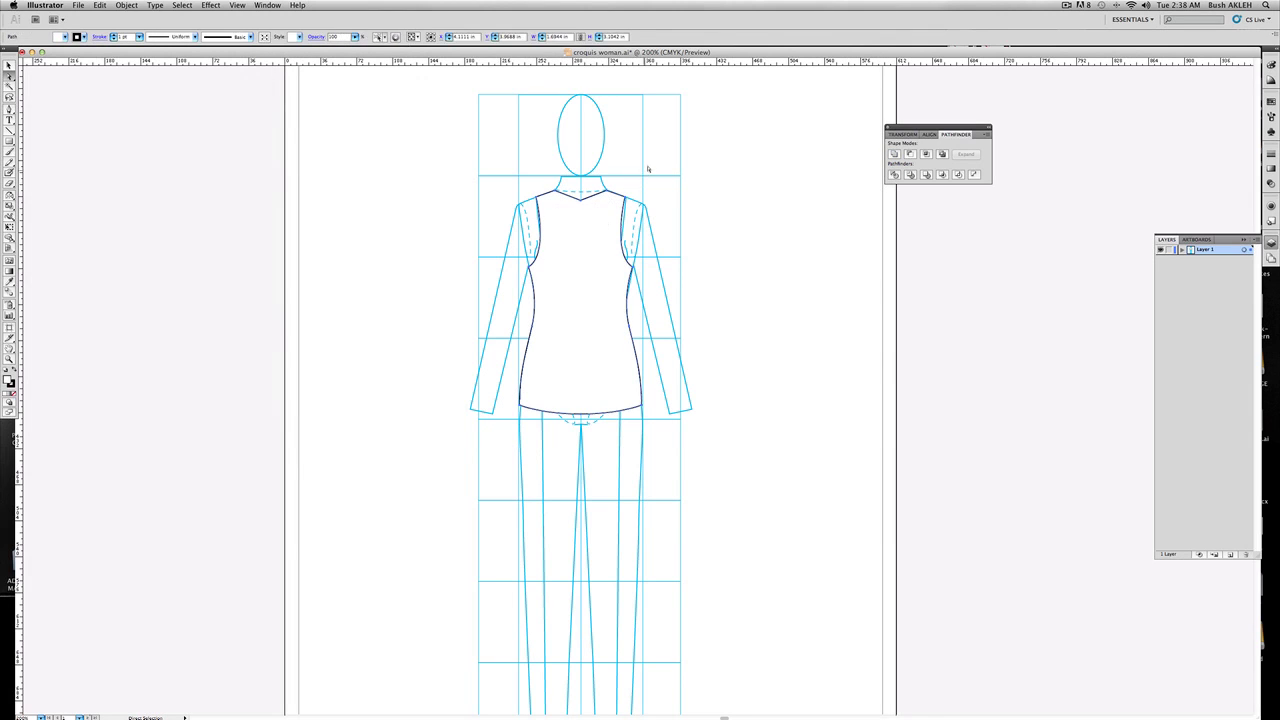
left_click(591, 223)
Convert the pointed centre-front neck anchor into a smooth point with horizontal handles, giving a rounded neckline
left_click(9, 360)
left_click_drag(498, 156, 658, 259)
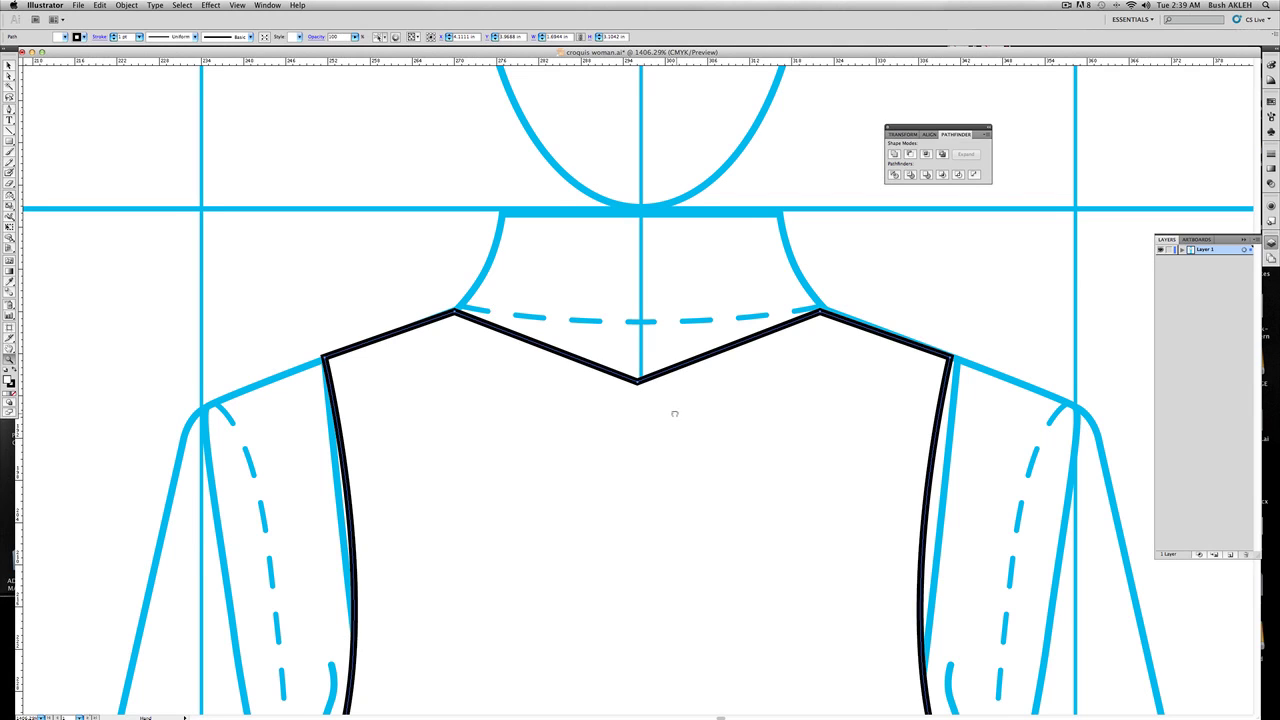
left_click_drag(671, 414, 548, 364)
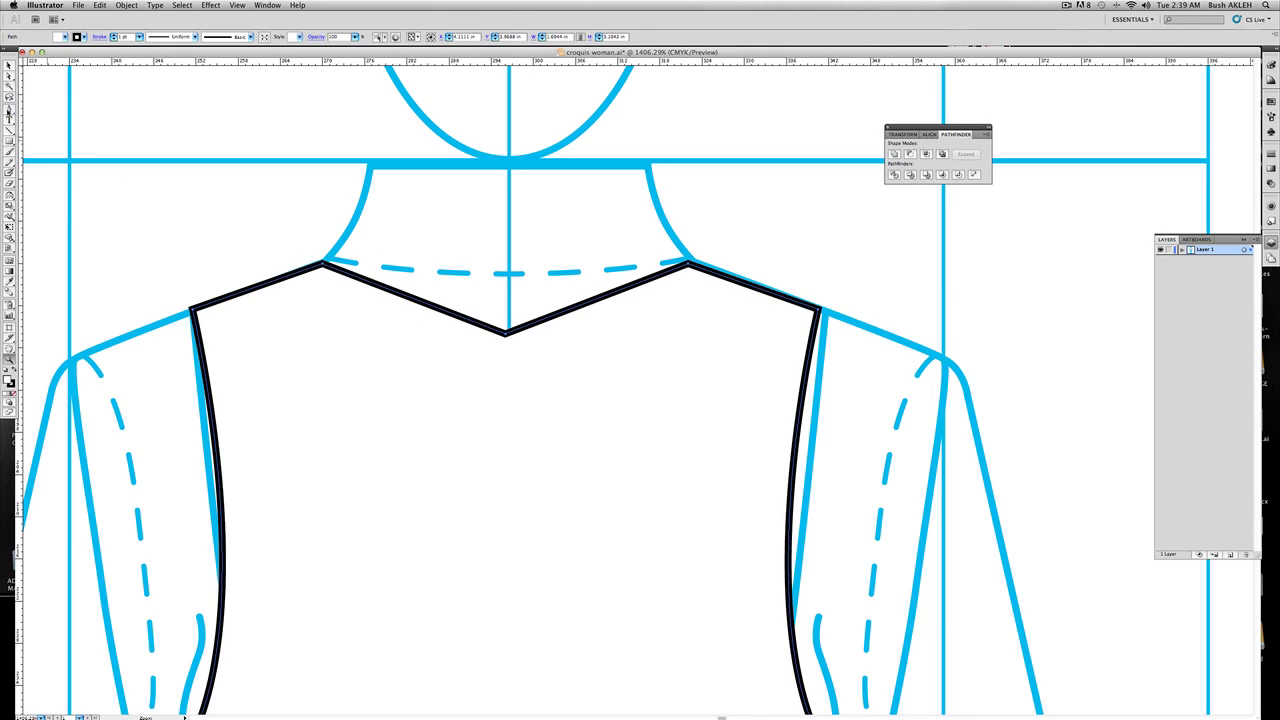
left_click_drag(9, 111, 52, 146)
left_click_drag(507, 335, 401, 334)
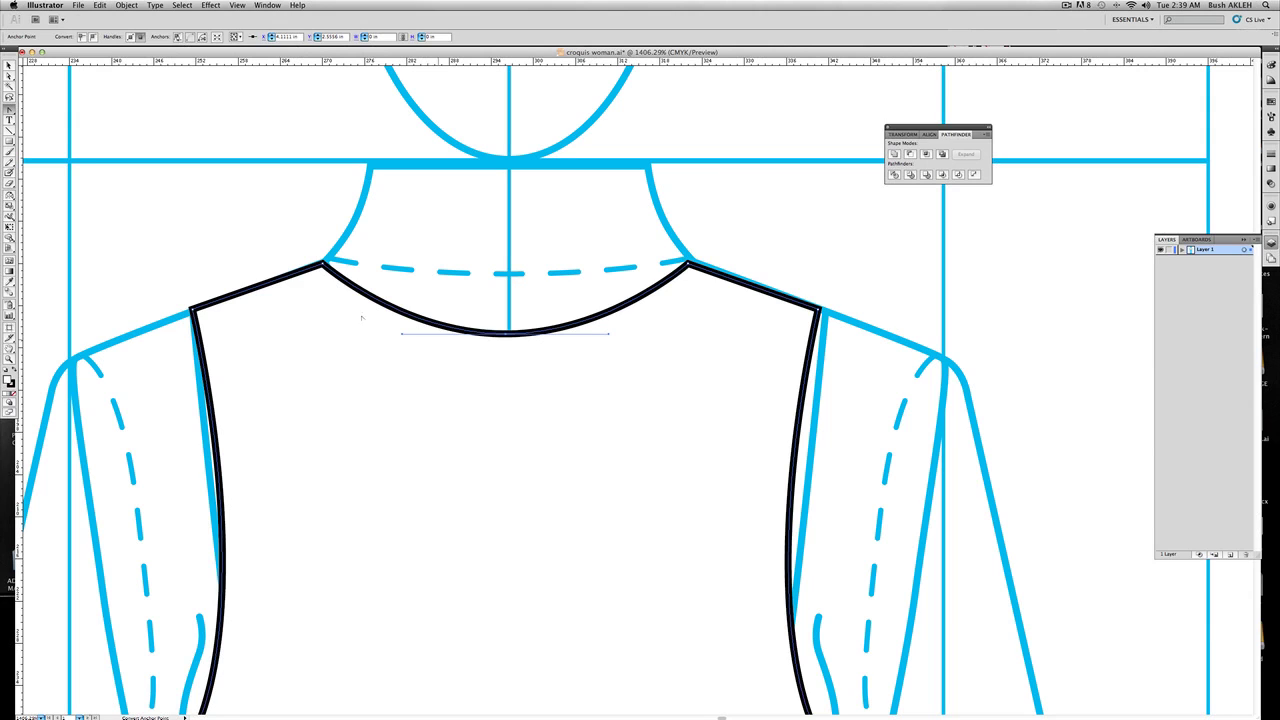
left_click(10, 359)
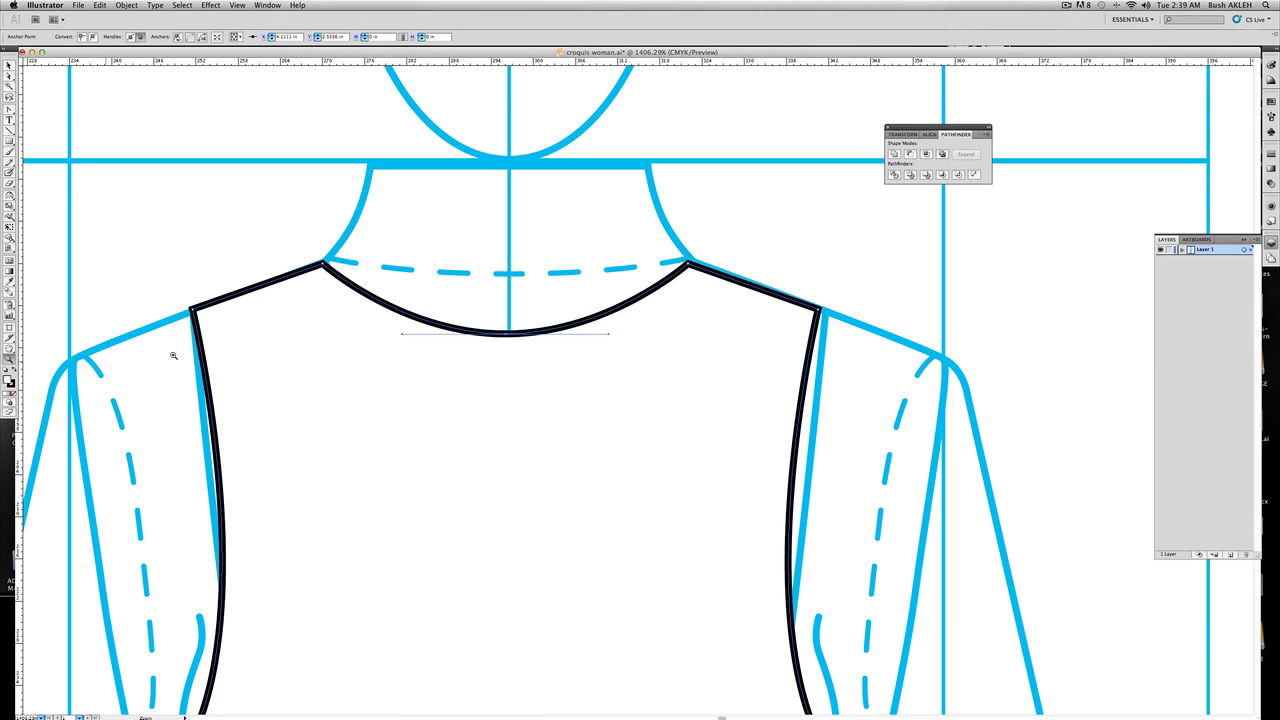
left_click(529, 360, "alt")
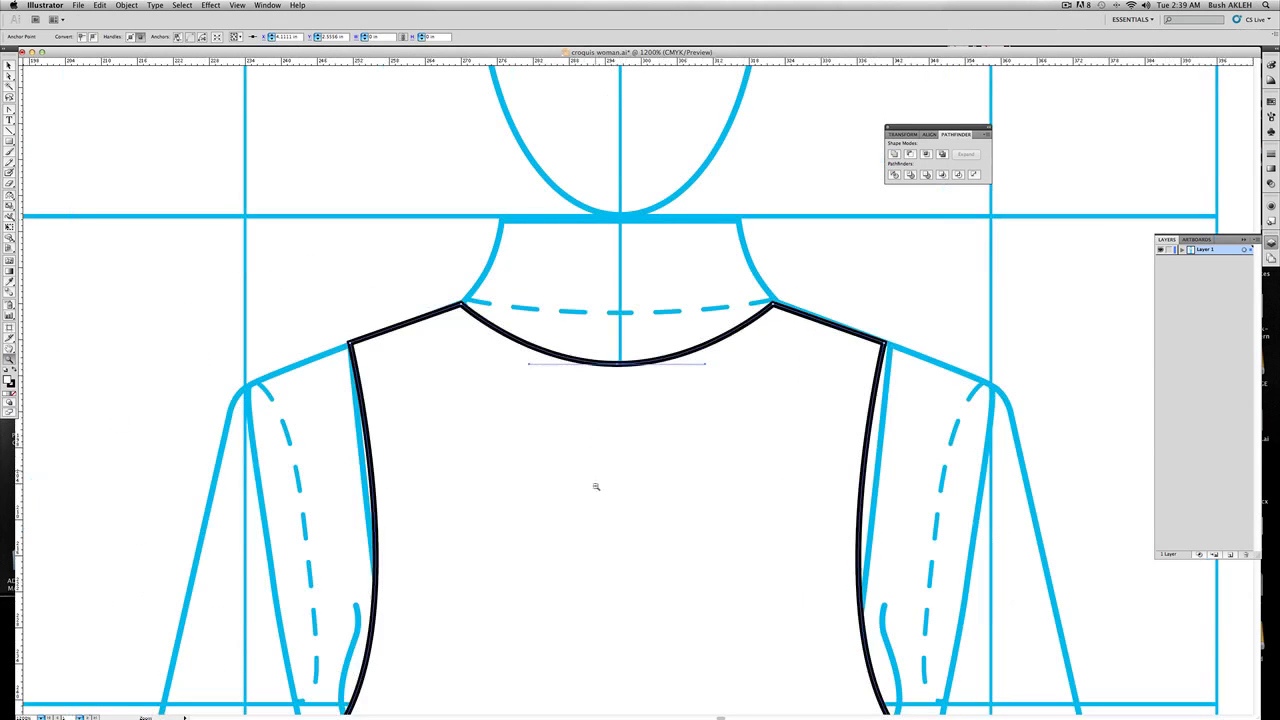
left_click(607, 543, "alt")
left_click(663, 557, "alt")
left_click(645, 533, "alt")
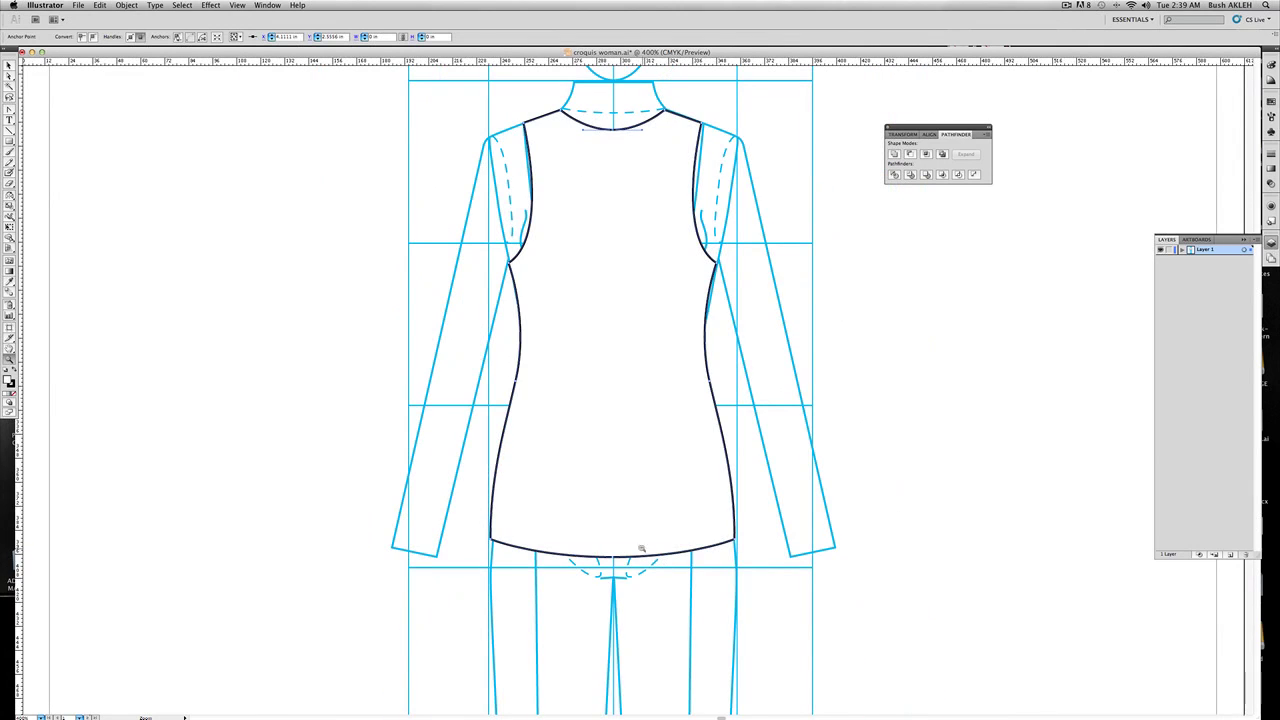
left_click_drag(585, 300, 574, 323)
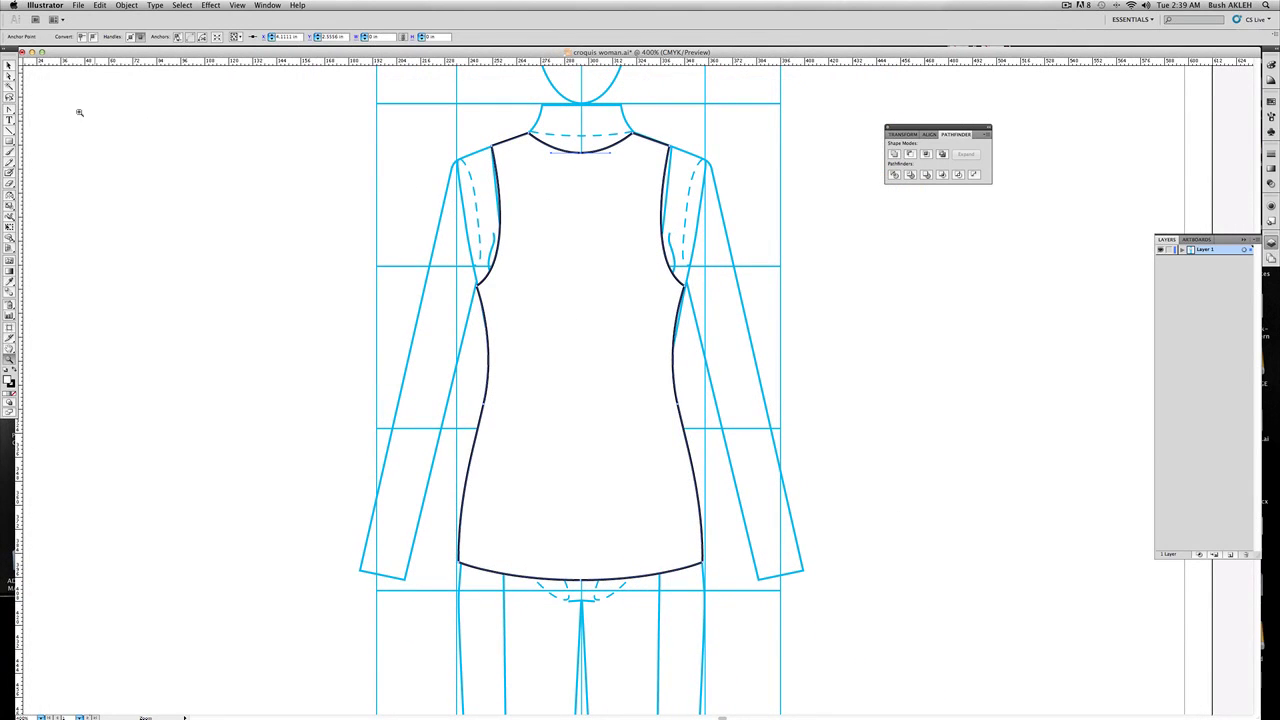
Fill the united bodice shape with the yellow swatch, keeping its black outline
left_click(10, 74)
left_click(155, 141)
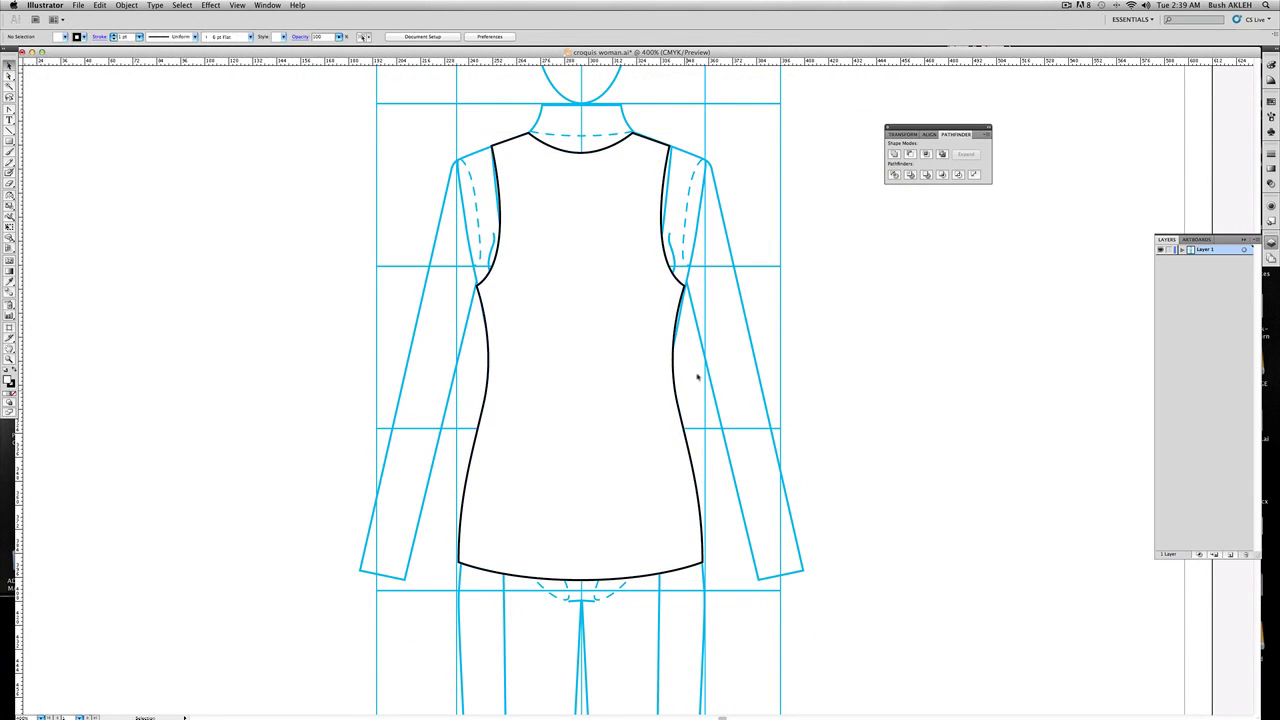
left_click_drag(736, 106, 652, 168)
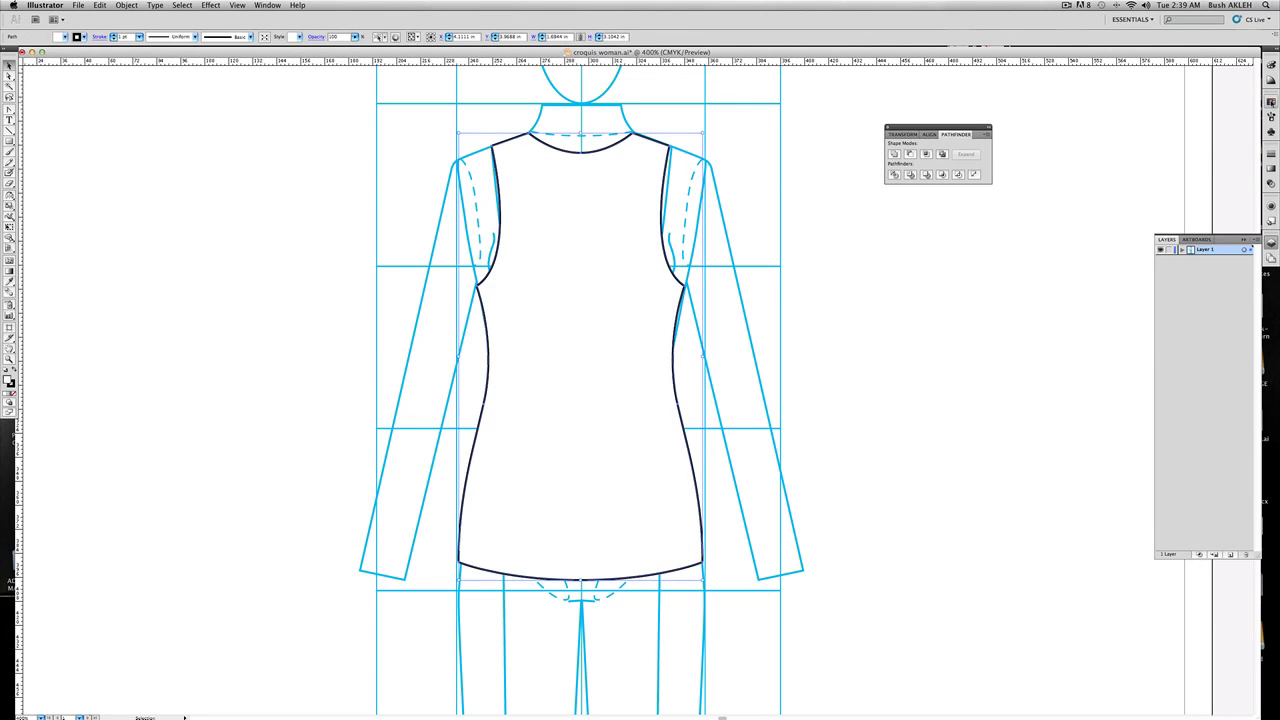
left_click(1270, 101)
left_click(1190, 110)
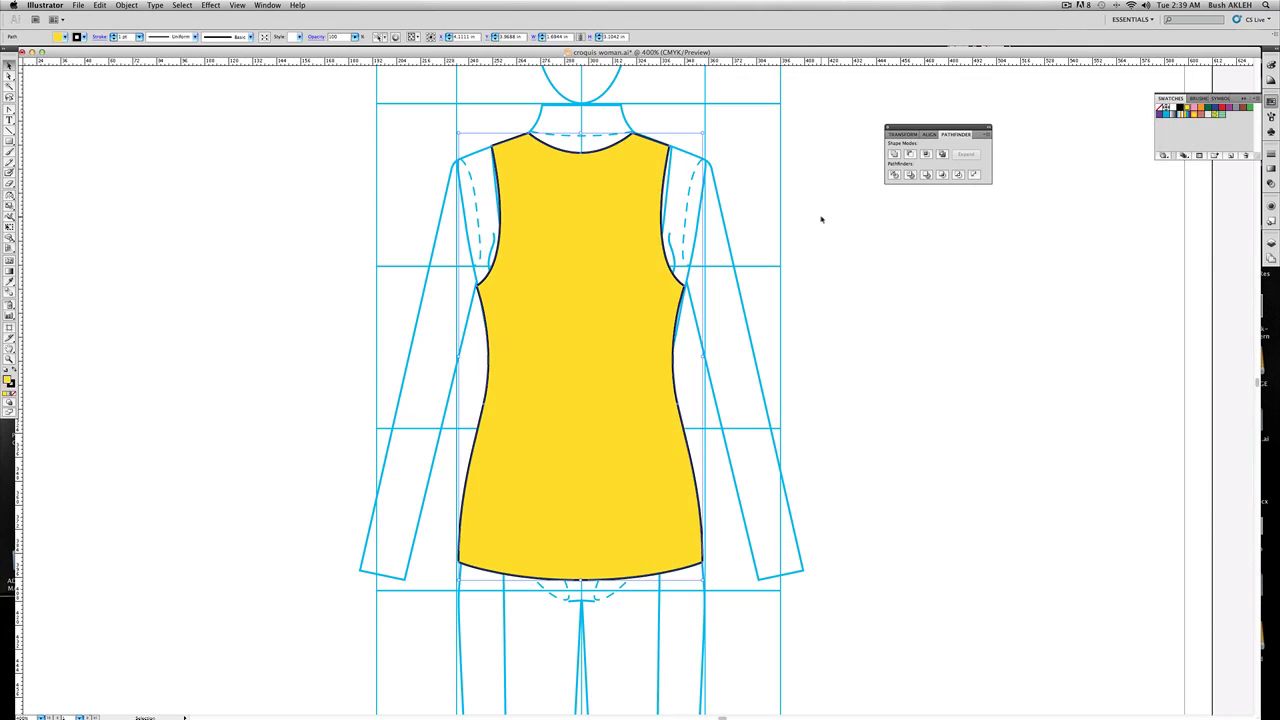
left_click(762, 152)
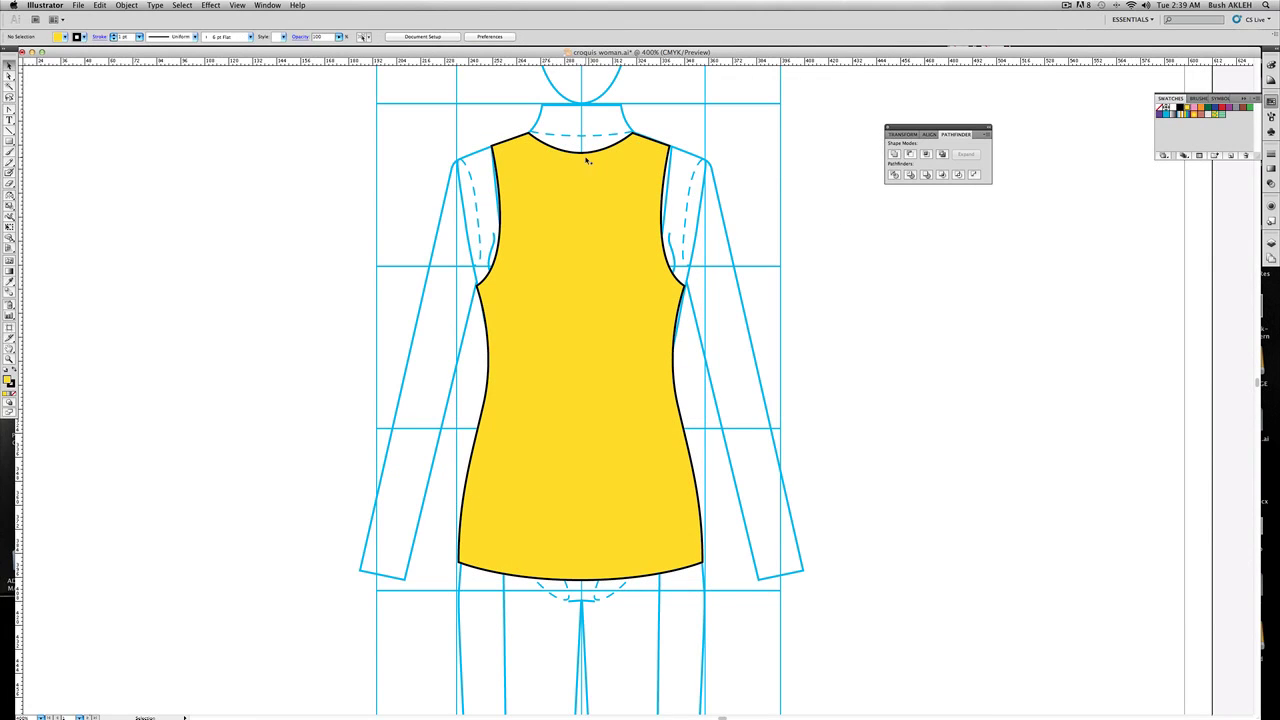
Copy only the bodice's neckline curve, paste it and align the duplicate exactly over the original neckline
left_click(9, 76)
left_click_drag(544, 124, 626, 170)
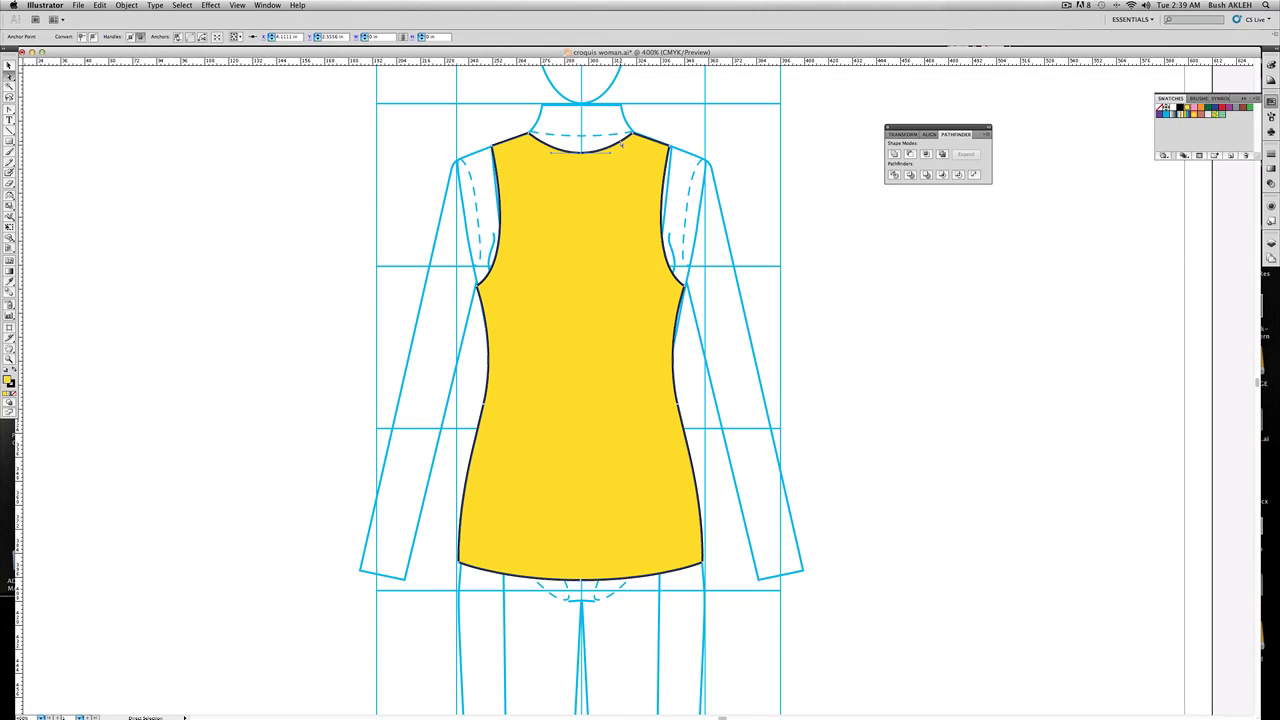
key("v")
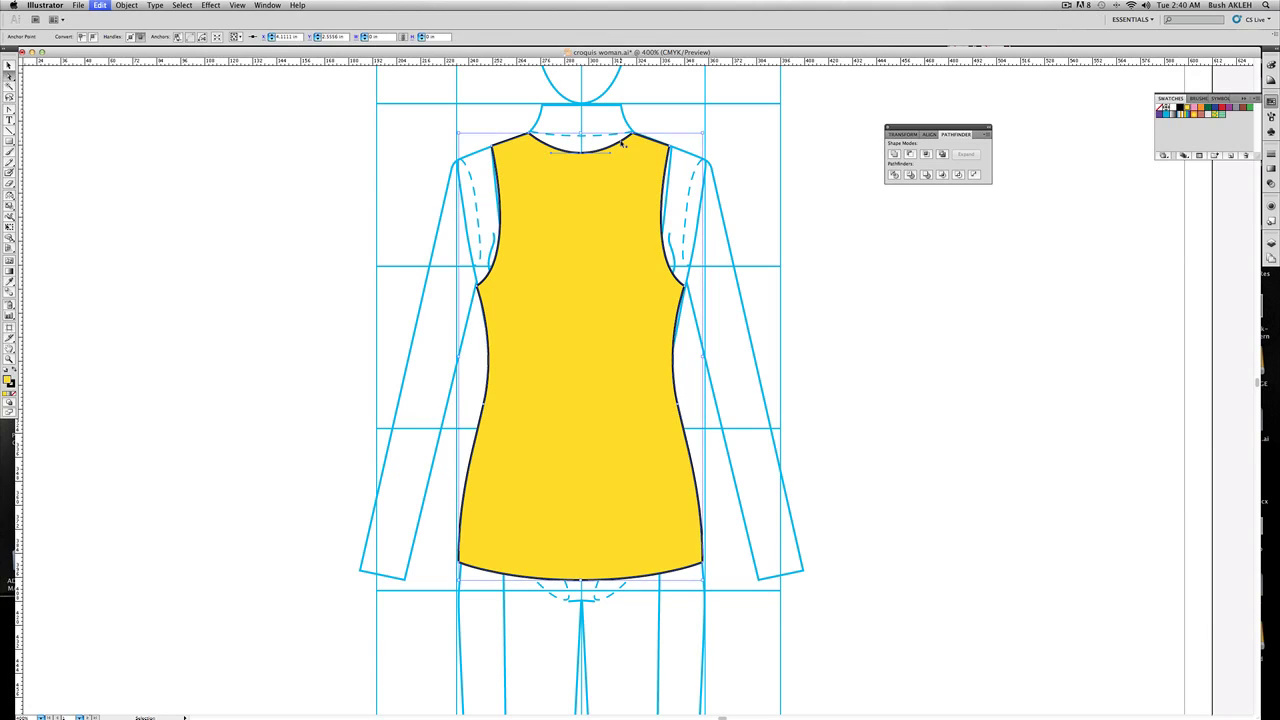
key("super+c")
key("a")
key("super+v")
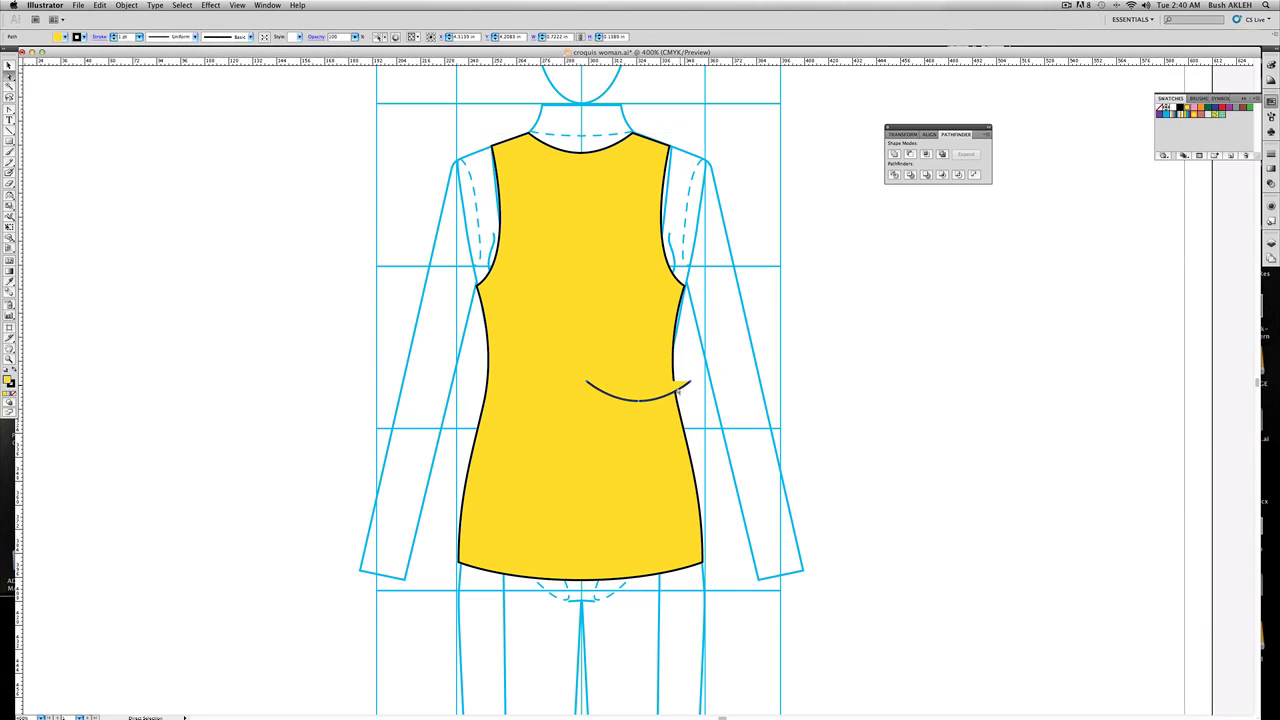
left_click_drag(678, 392, 607, 145)
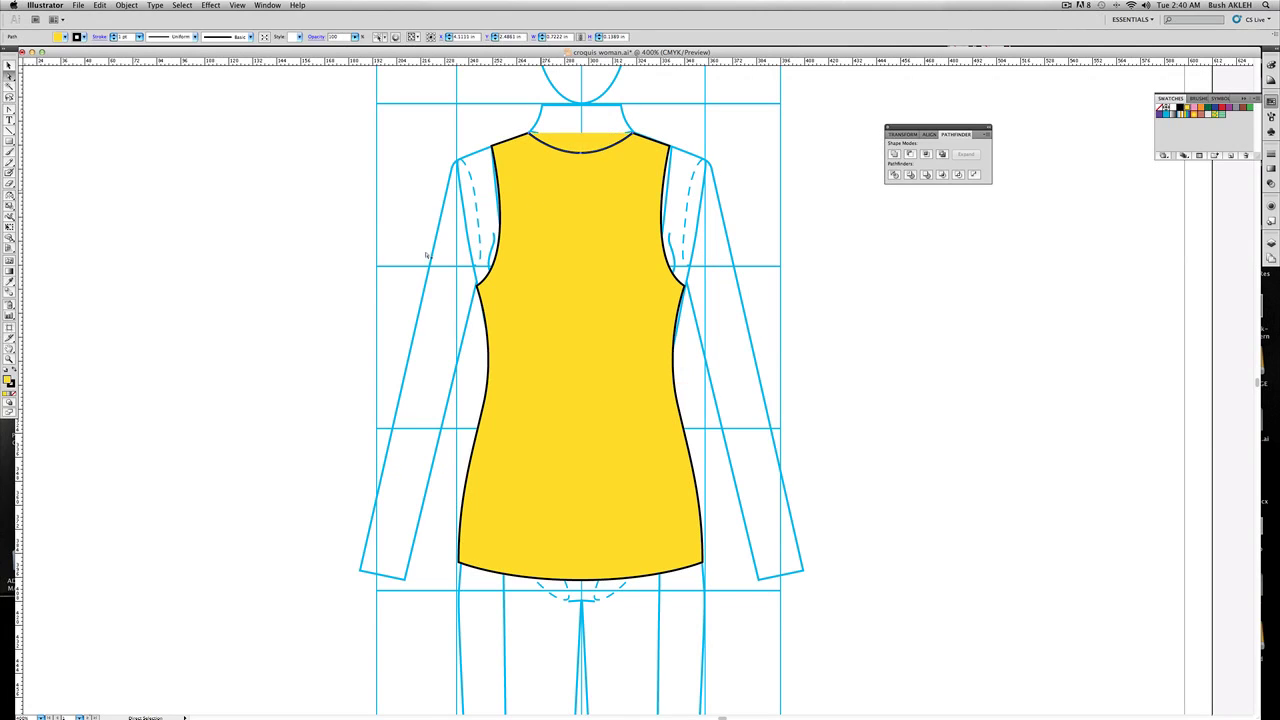
Extend the copied neckline with the Pen tool into a closed neck-opening shape, curving from shoulder to shoulder through a deep scoop at centre front
key("z")
left_click_drag(442, 102, 754, 284)
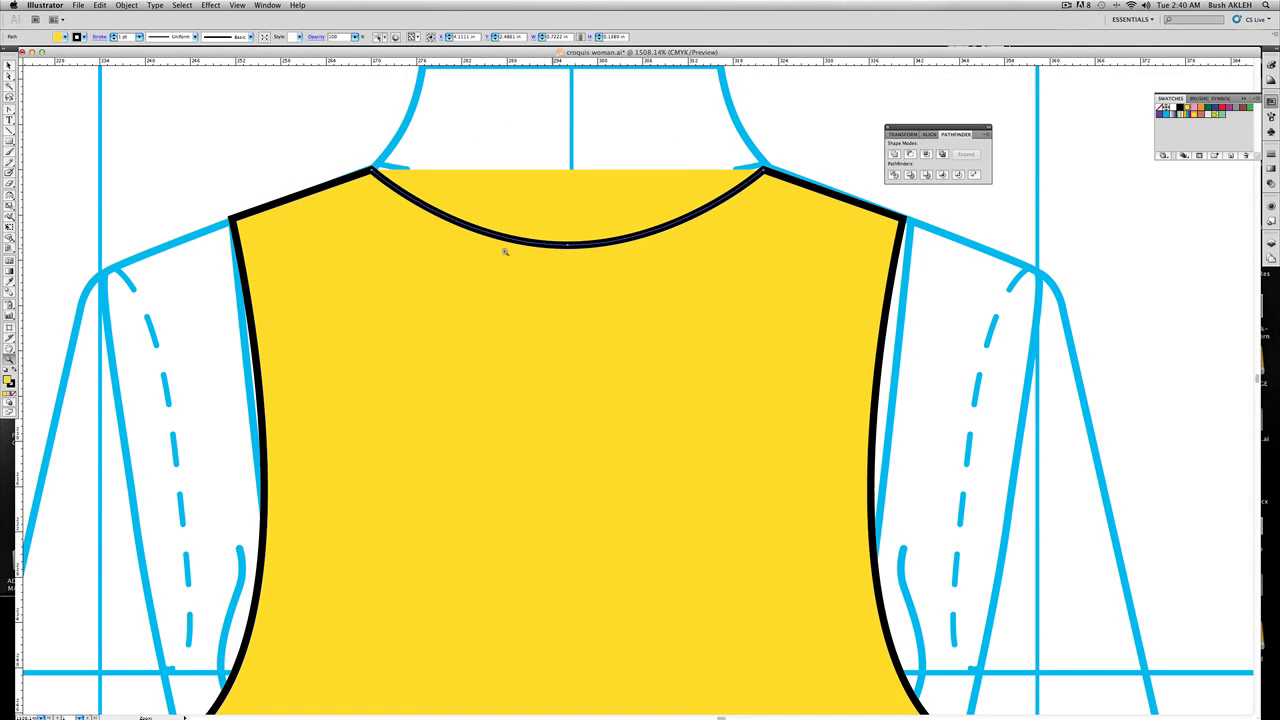
left_click(9, 76)
left_click_drag(9, 108, 88, 117)
left_click(421, 188)
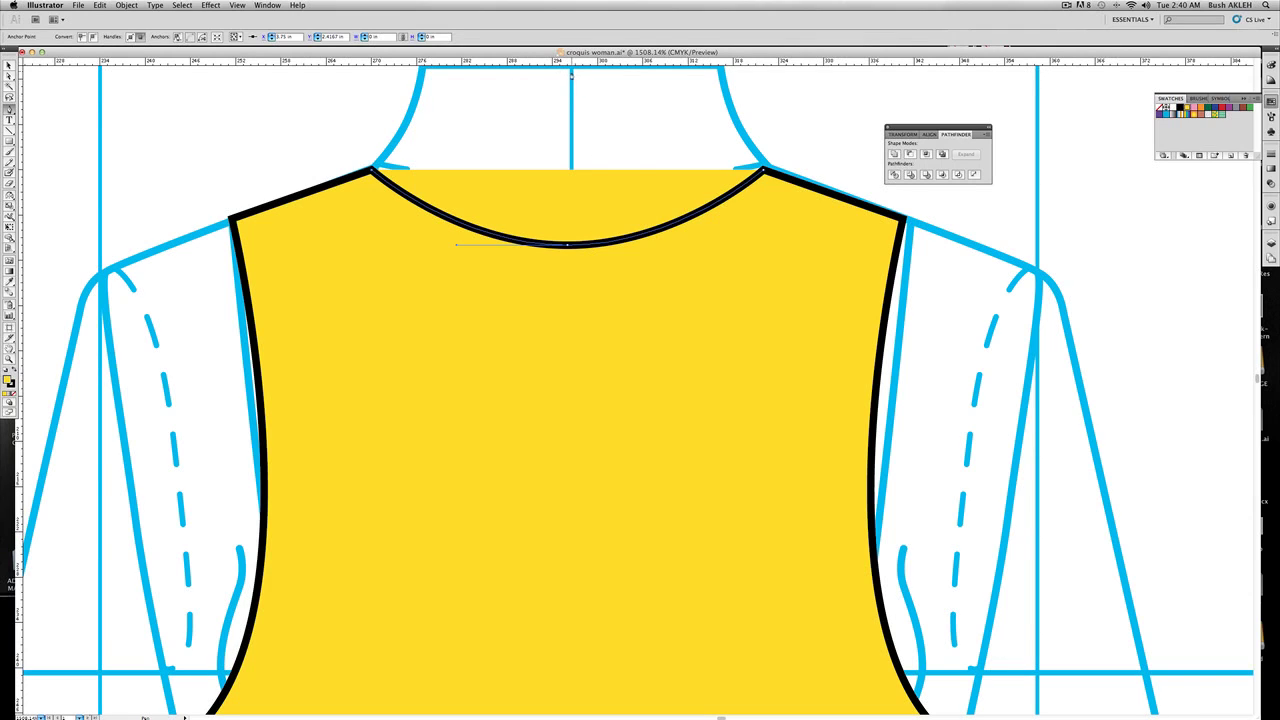
scroll(551, 371, "left", 3)
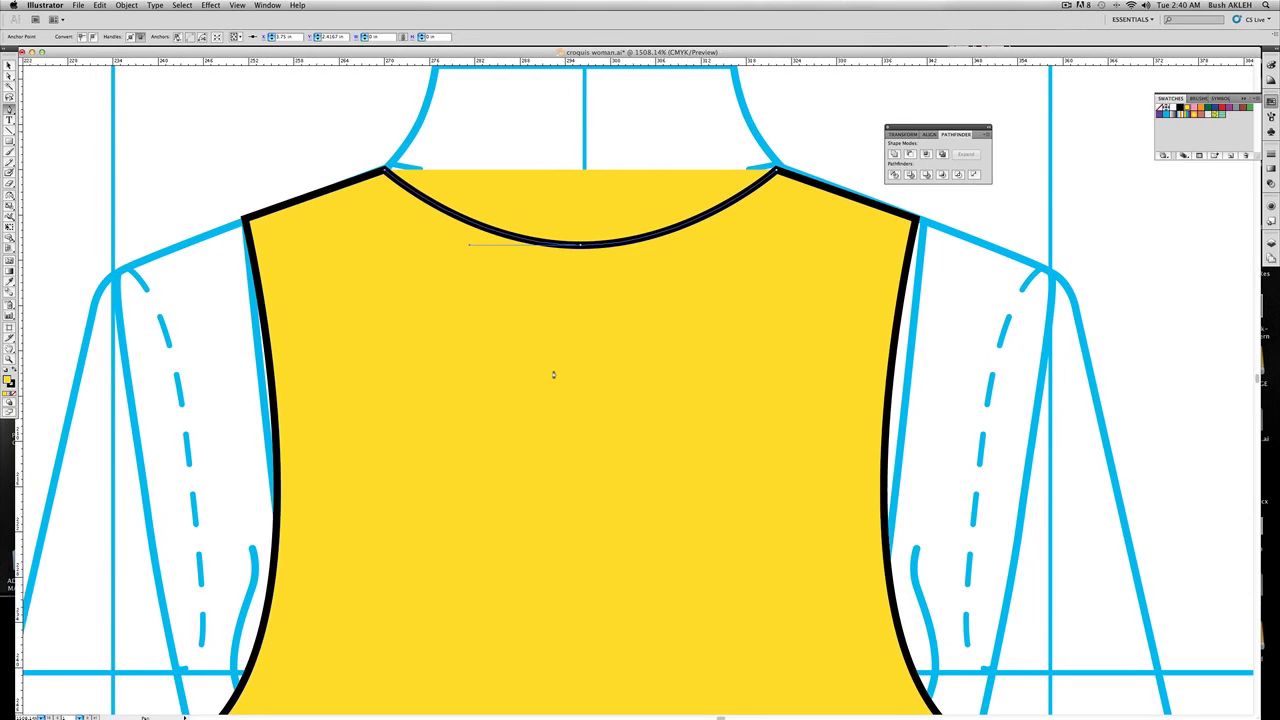
scroll(623, 527, "left", 1)
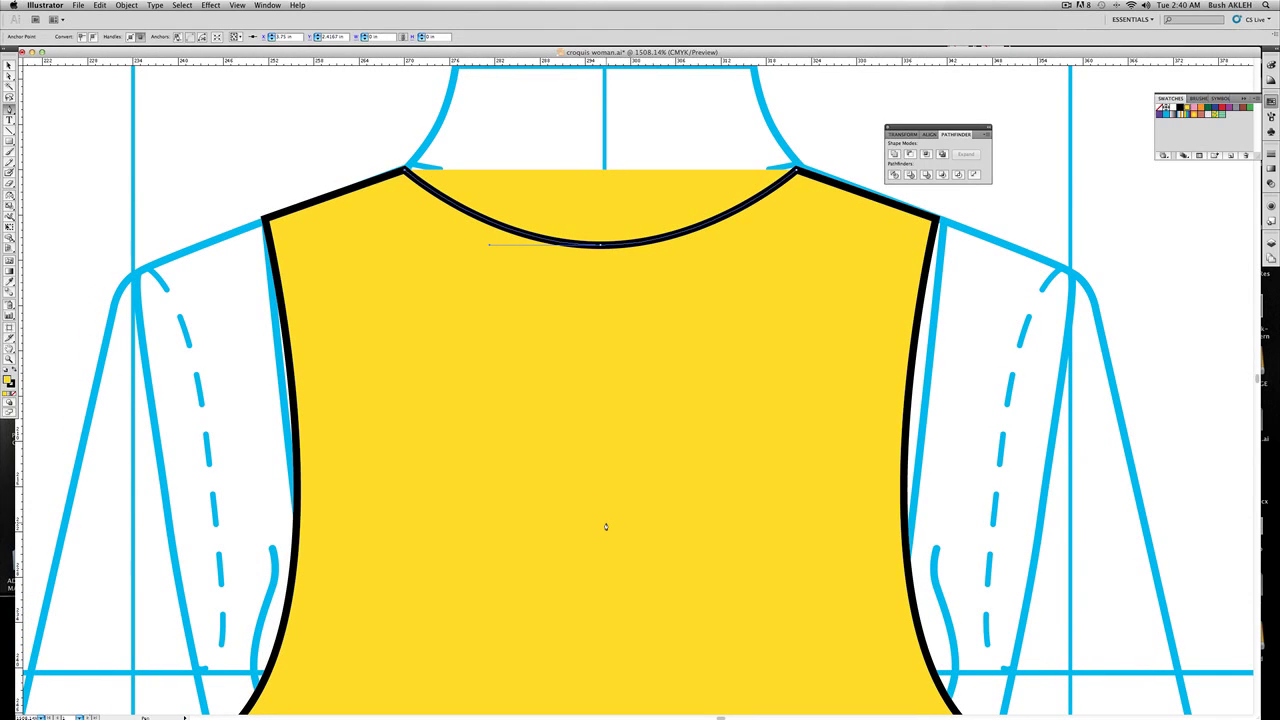
left_click(606, 524)
left_click_drag(606, 524, 804, 542)
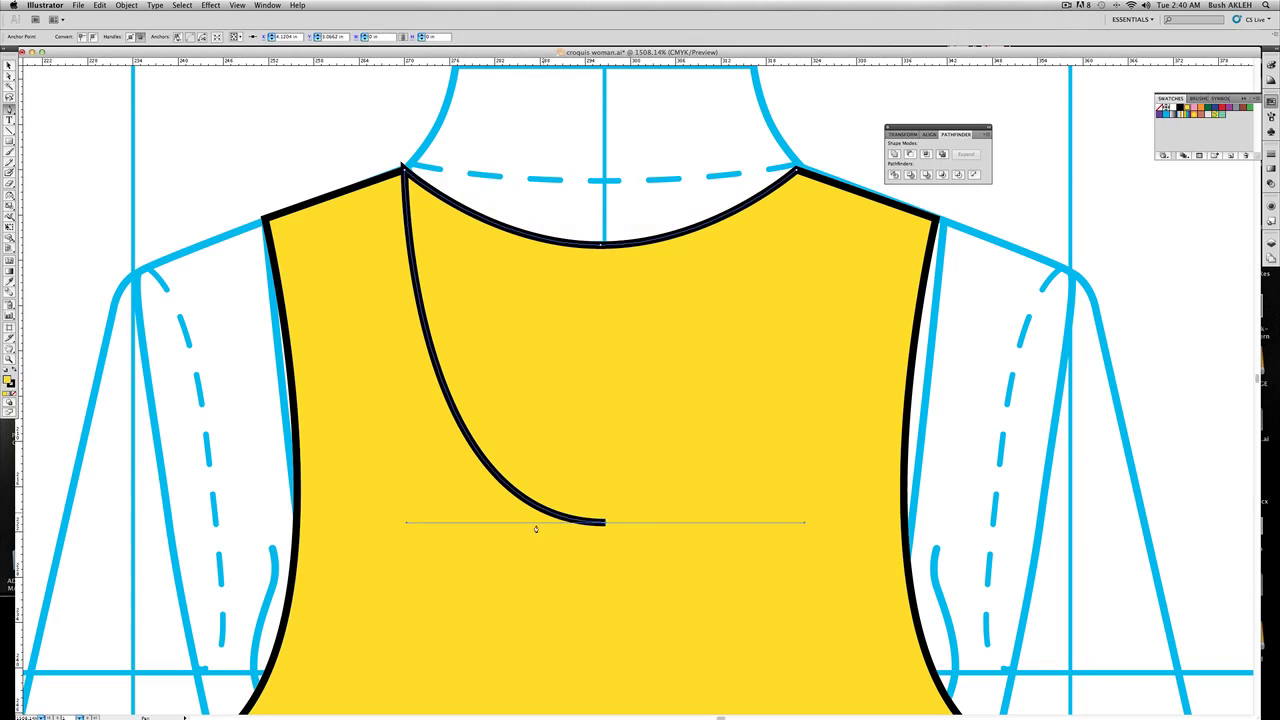
left_click(796, 172)
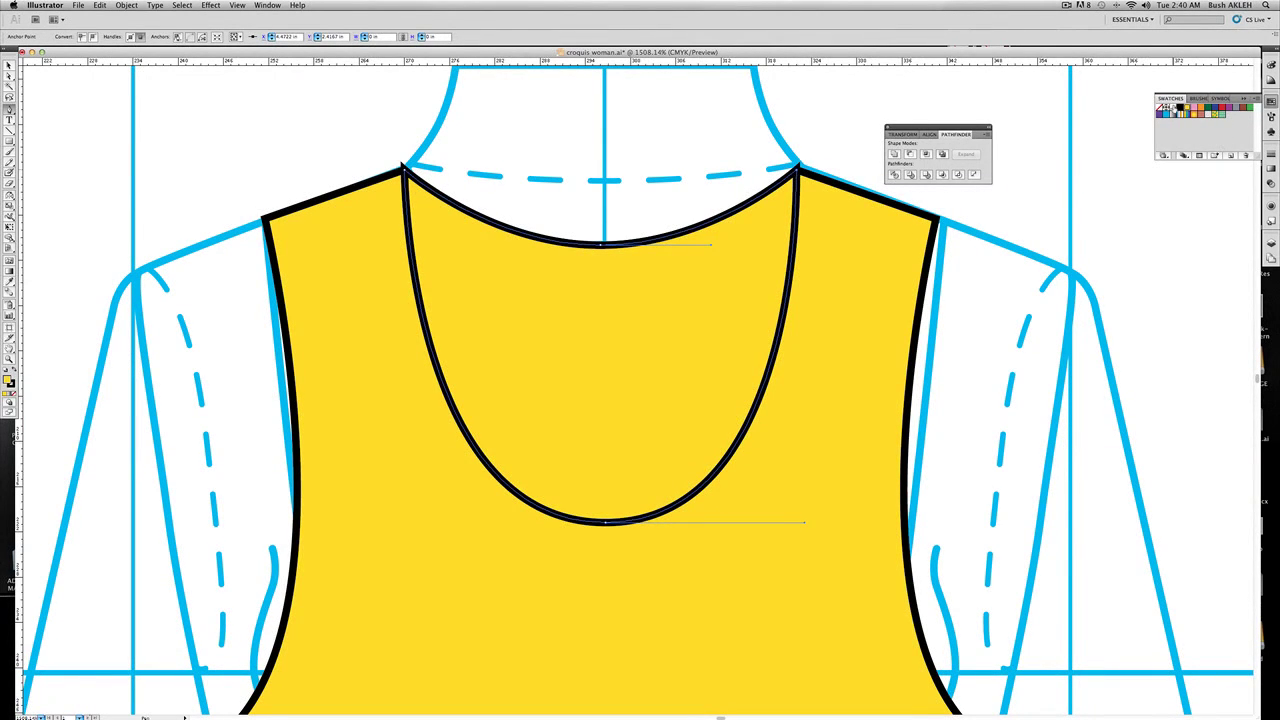
Fill the neck-opening shape with the white-to-black gradient and set its stroke corners to round join
left_click(1173, 117)
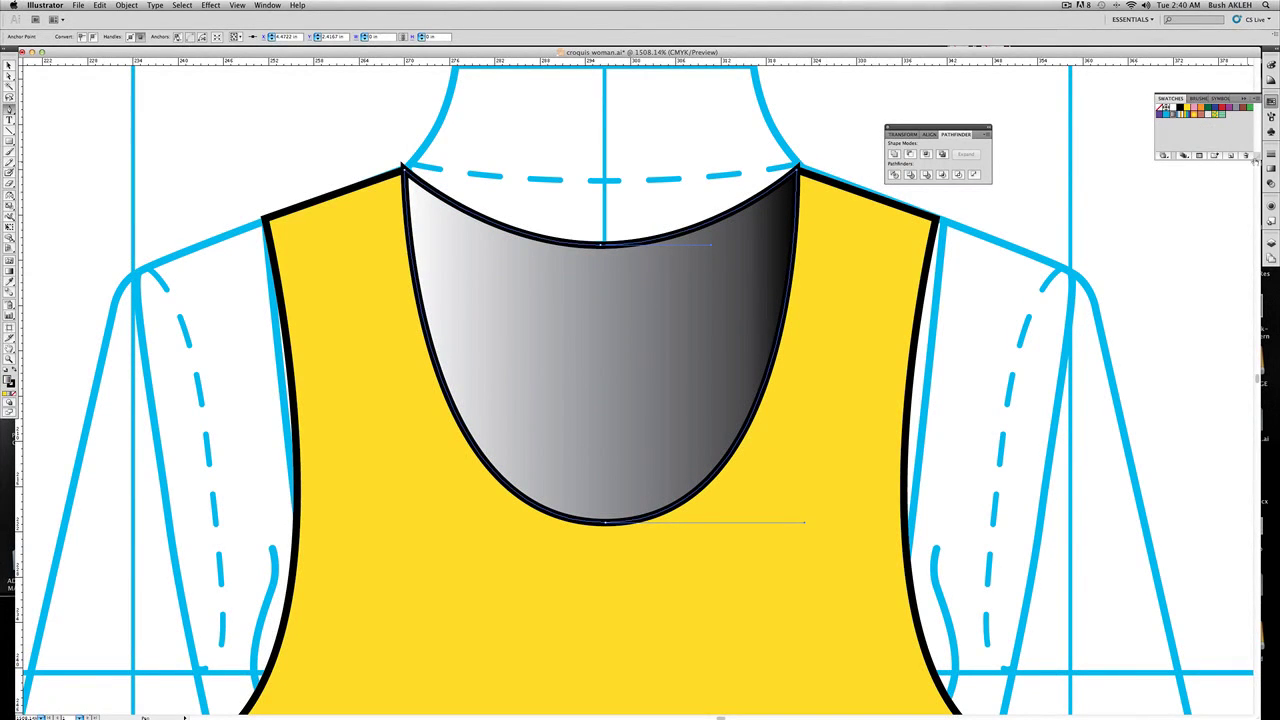
left_click(1273, 155)
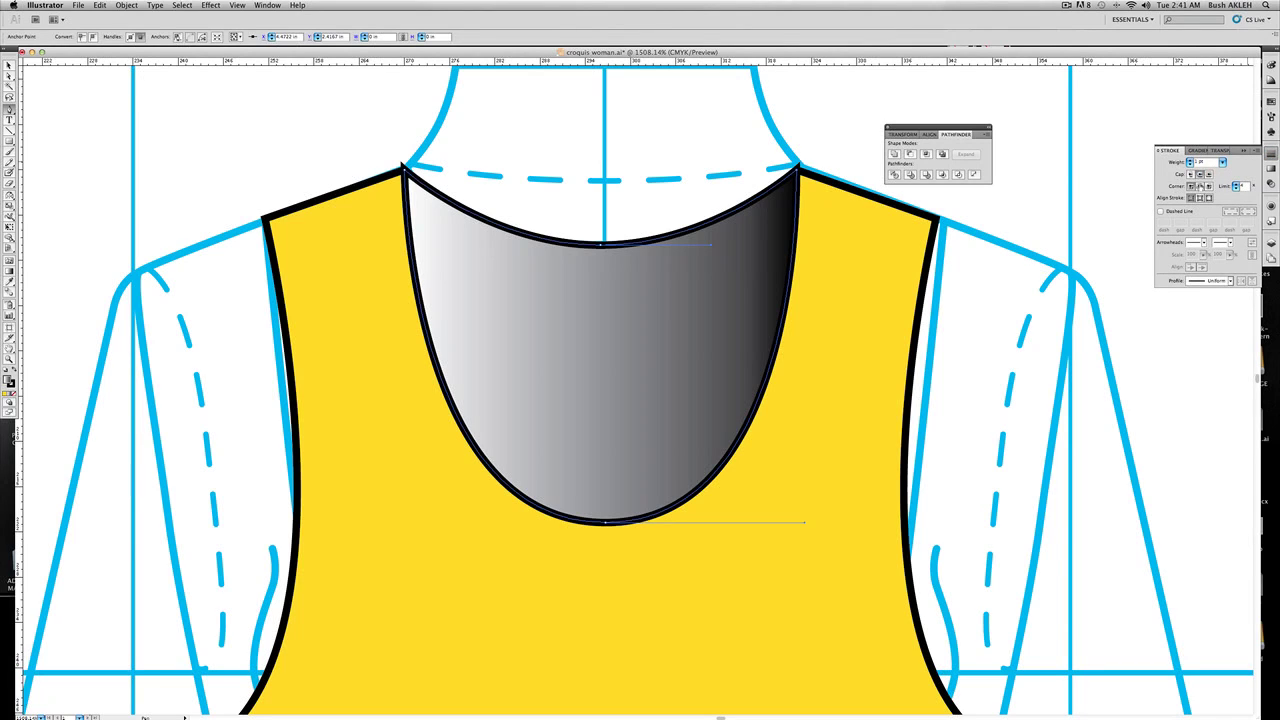
left_click(1200, 186)
key("v")
left_click(36, 307)
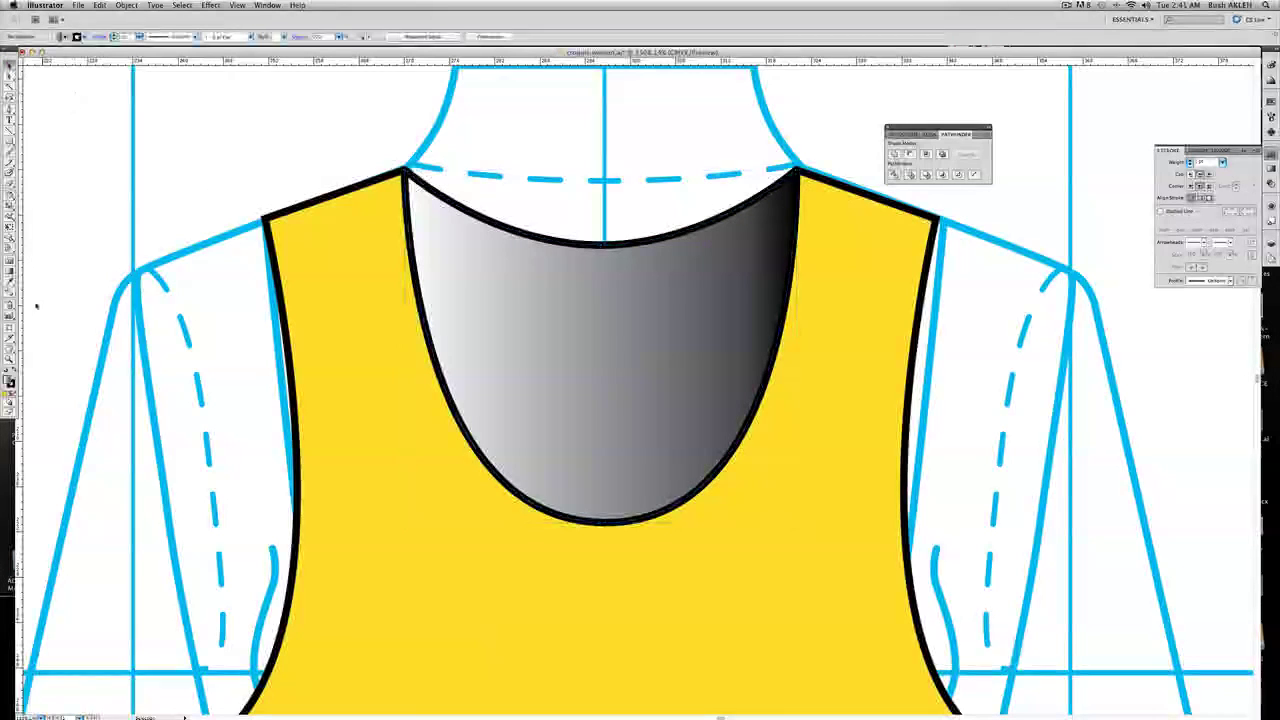
key("z")
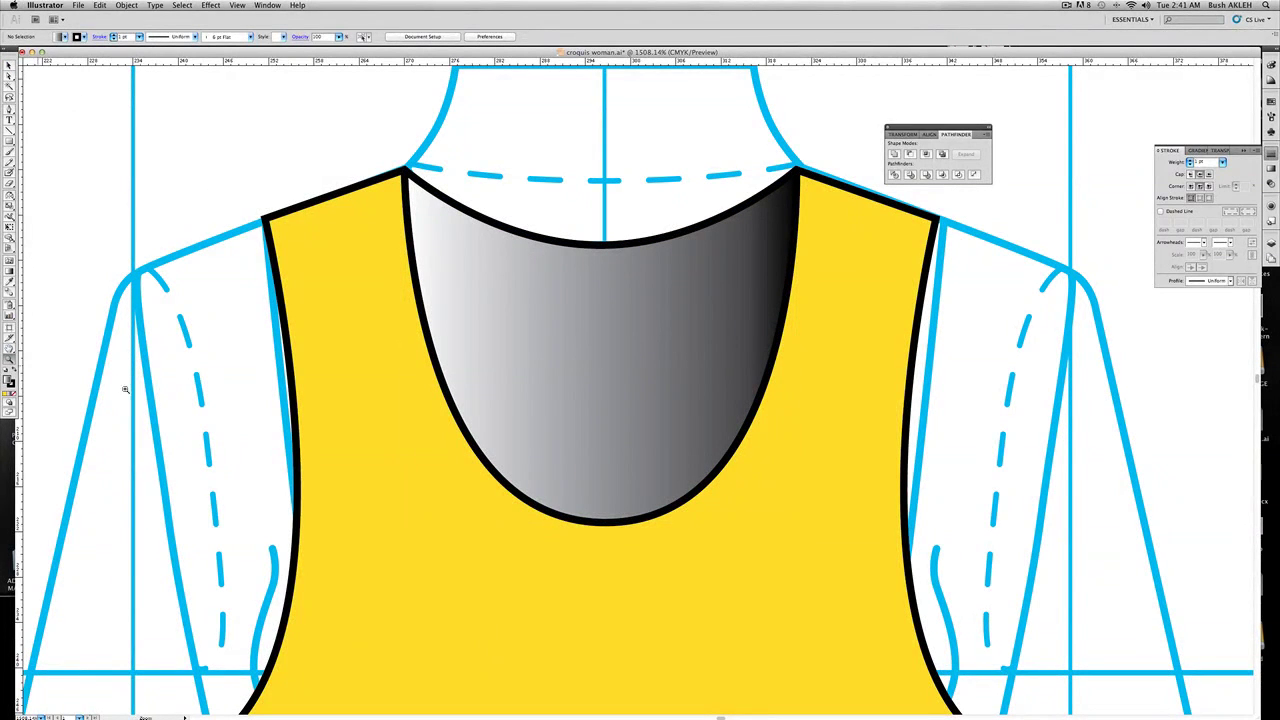
left_click(518, 504, "alt")
left_click(686, 555, "alt")
left_click(777, 472, "alt")
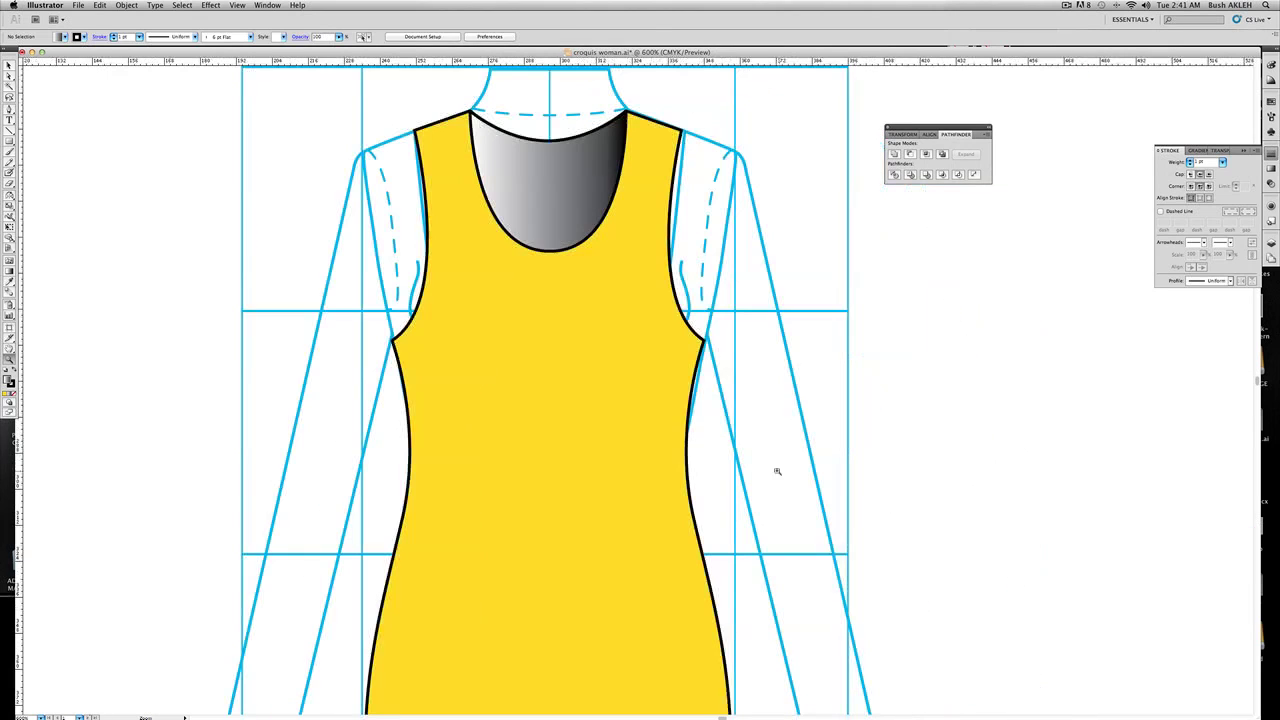
Copy the armhole curve beside the white end of the neck gradient, paste it and place the duplicate just inside that armhole edge
key("a")
left_click_drag(383, 143, 455, 300)
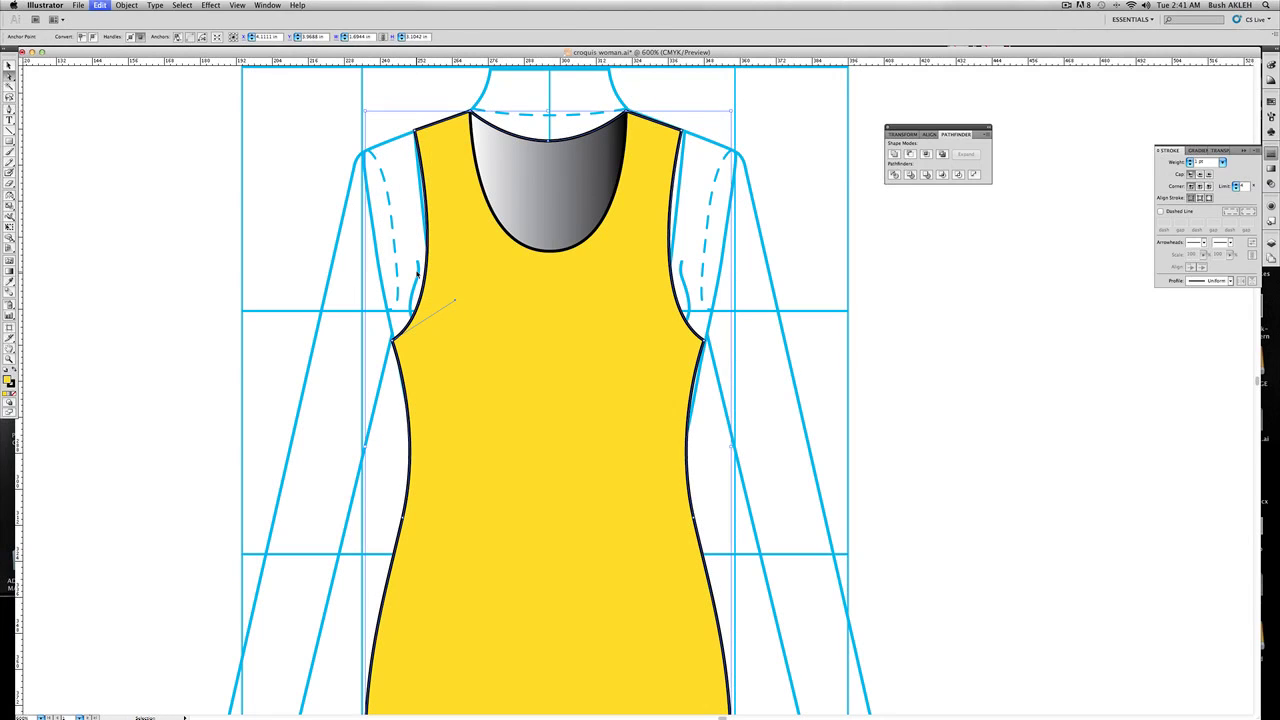
key("ctrl+v")
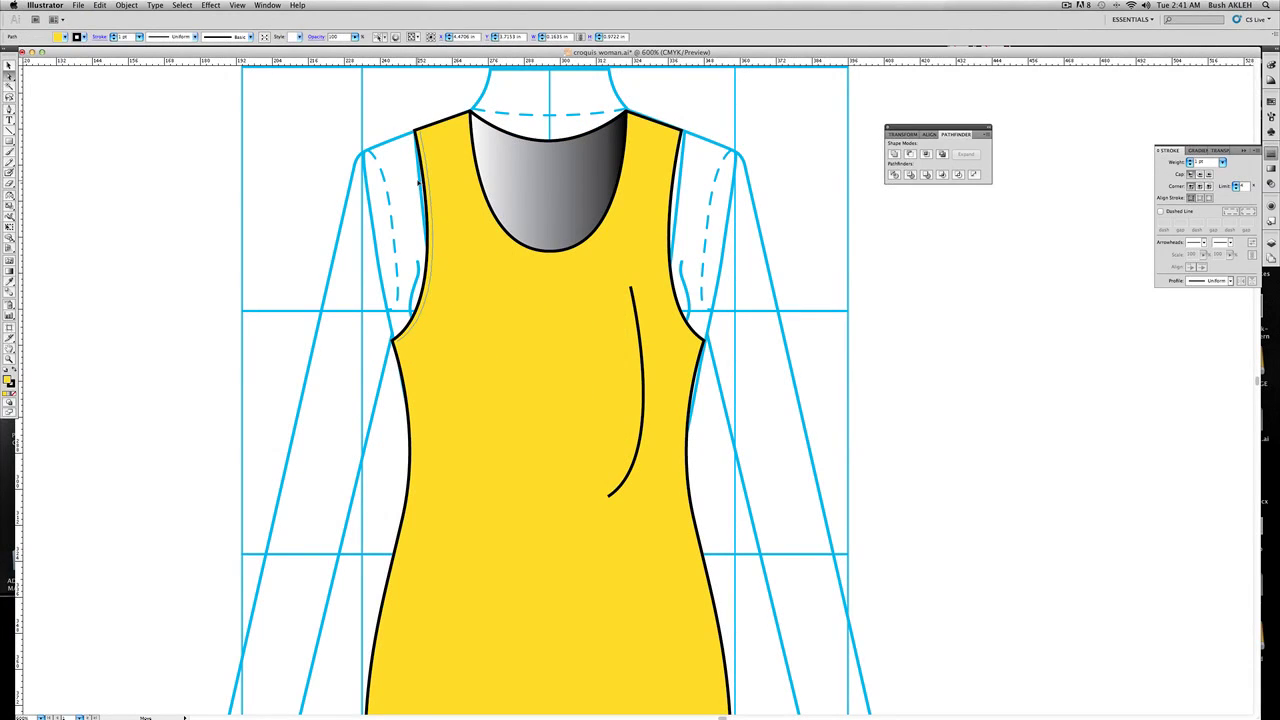
left_click_drag(418, 182, 419, 183)
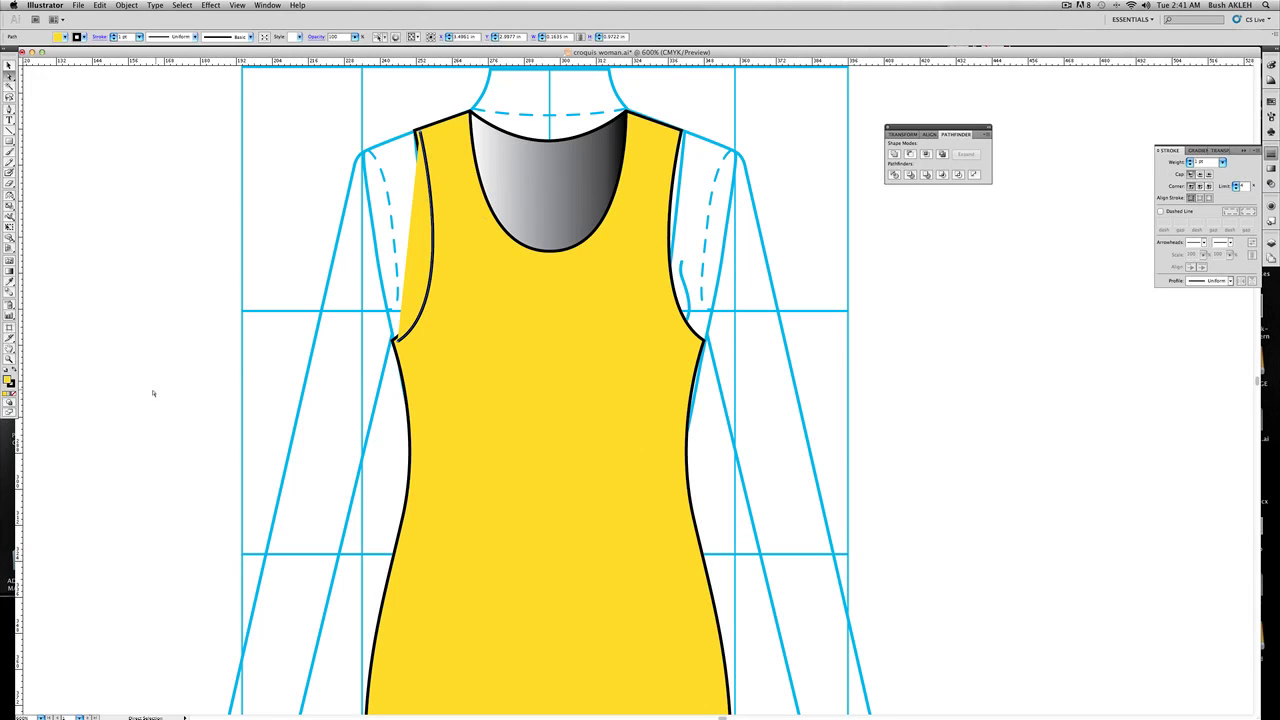
Style the copied armhole curve as stitching: no fill, 0.25 pt stroke, dashed line with 2 pt dash and 1 pt gap
left_click(14, 397)
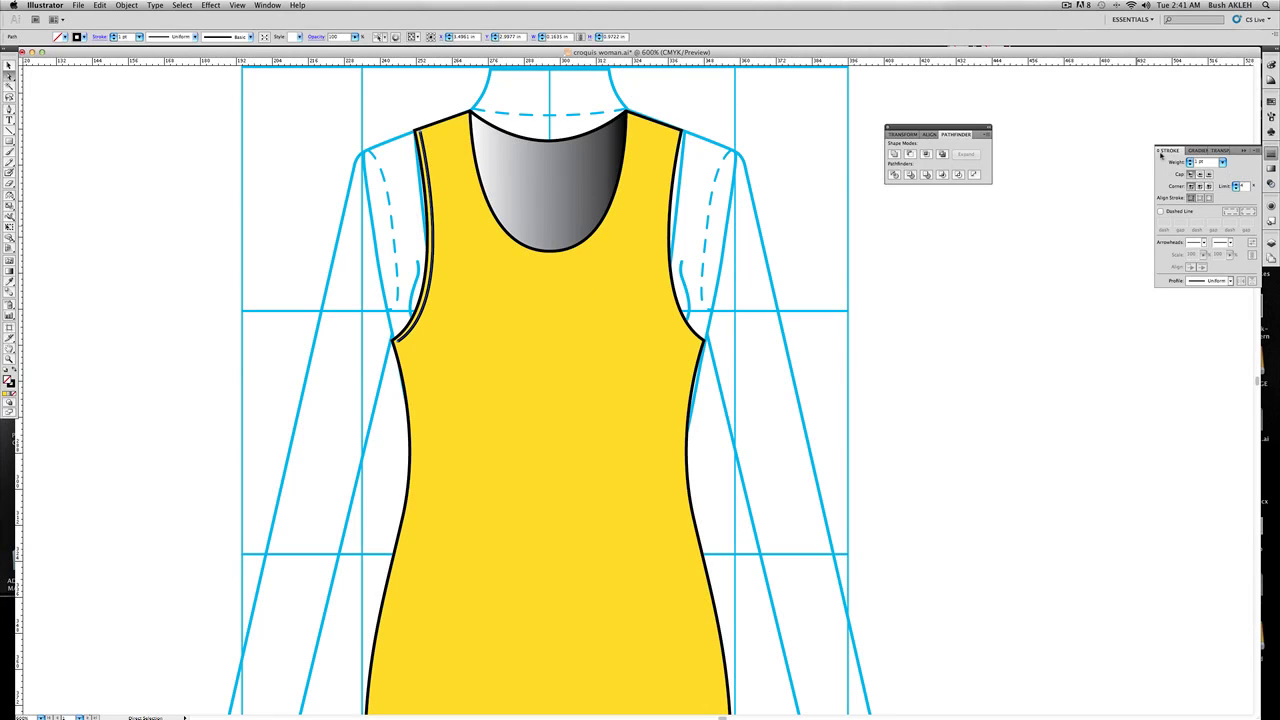
left_click(1222, 161)
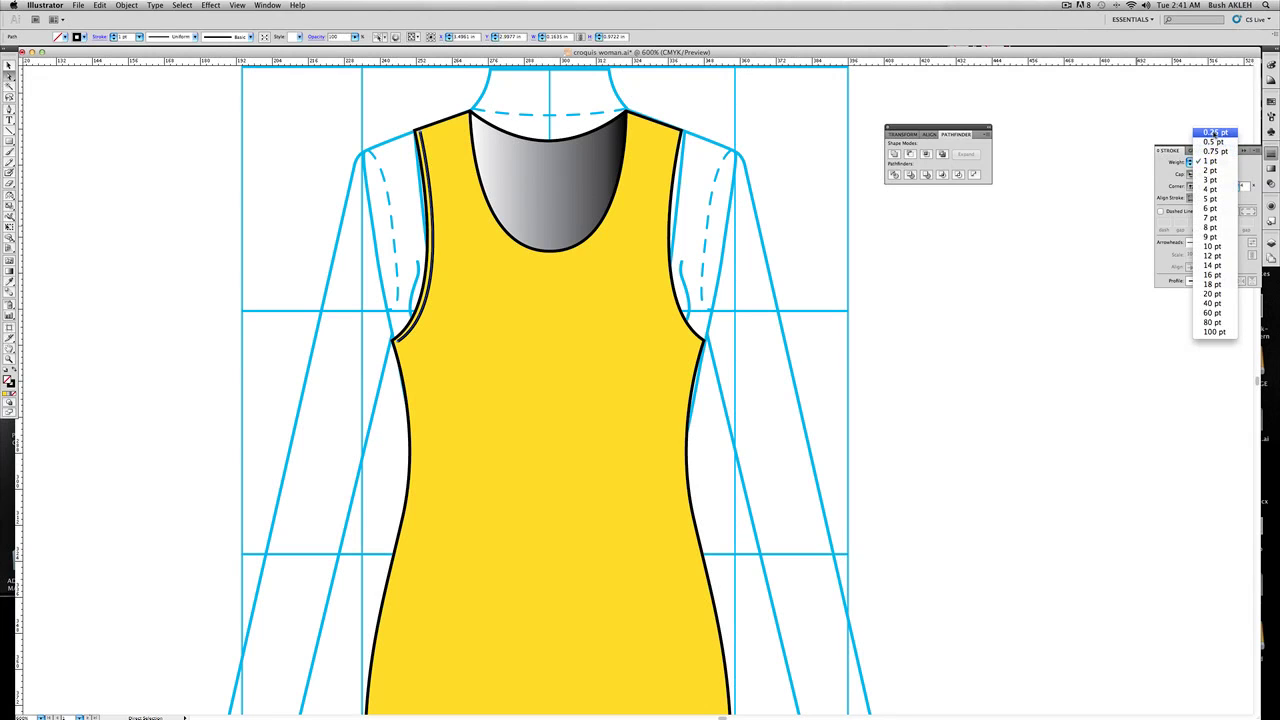
left_click(1216, 135)
left_click(1161, 211)
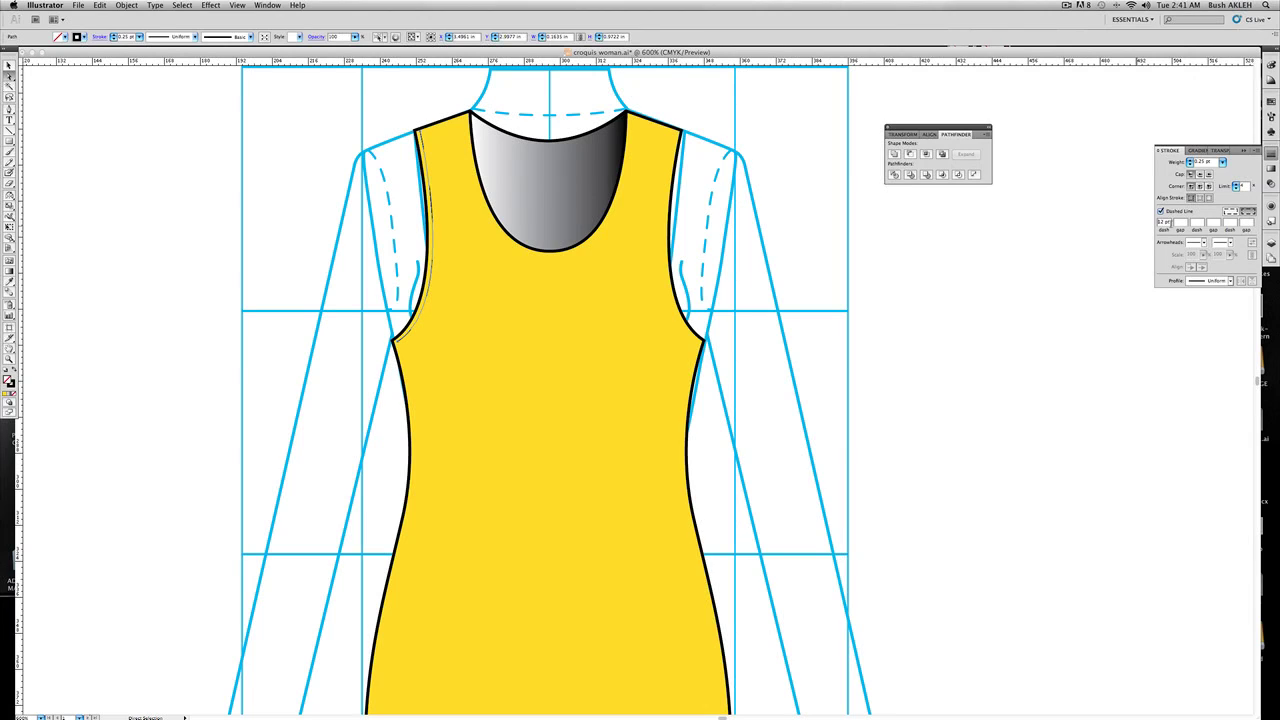
key("Tab")
type("2")
left_click(929, 226)
left_click(870, 196)
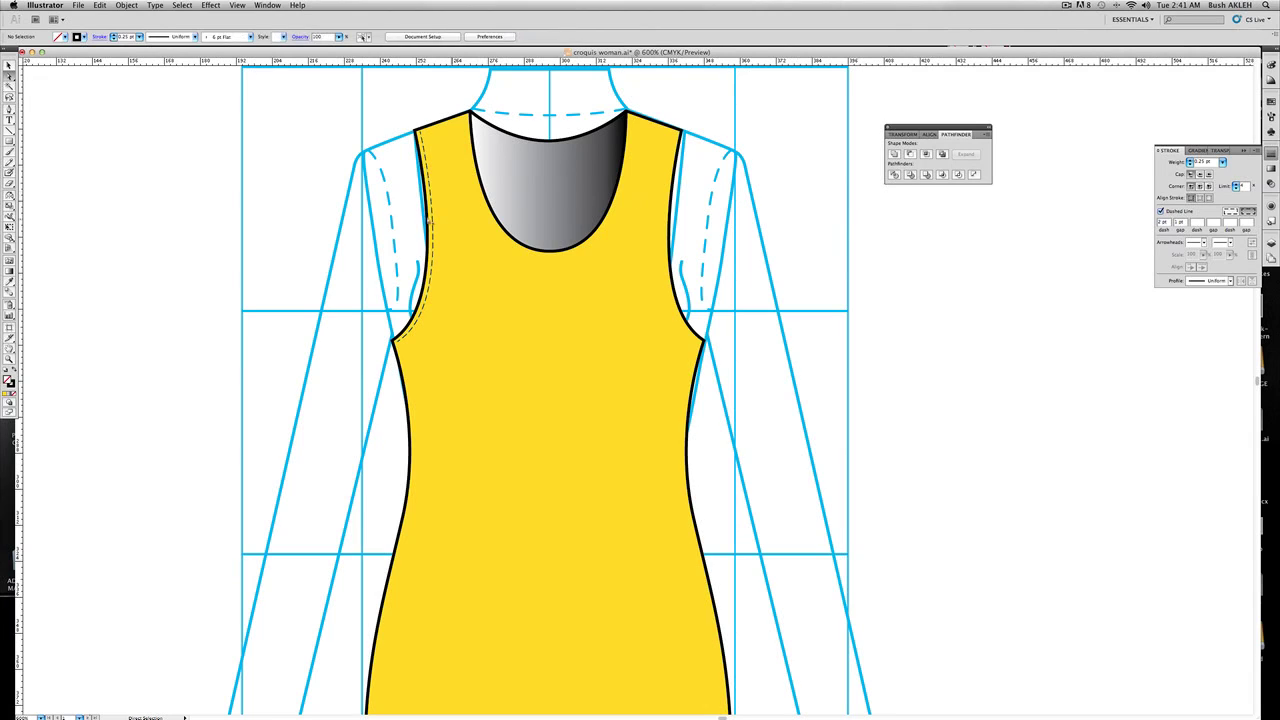
Reflect a copy of the dashed armhole stitch line across the vertical axis and place it just inside the opposite armhole
key("v")
left_click(430, 174)
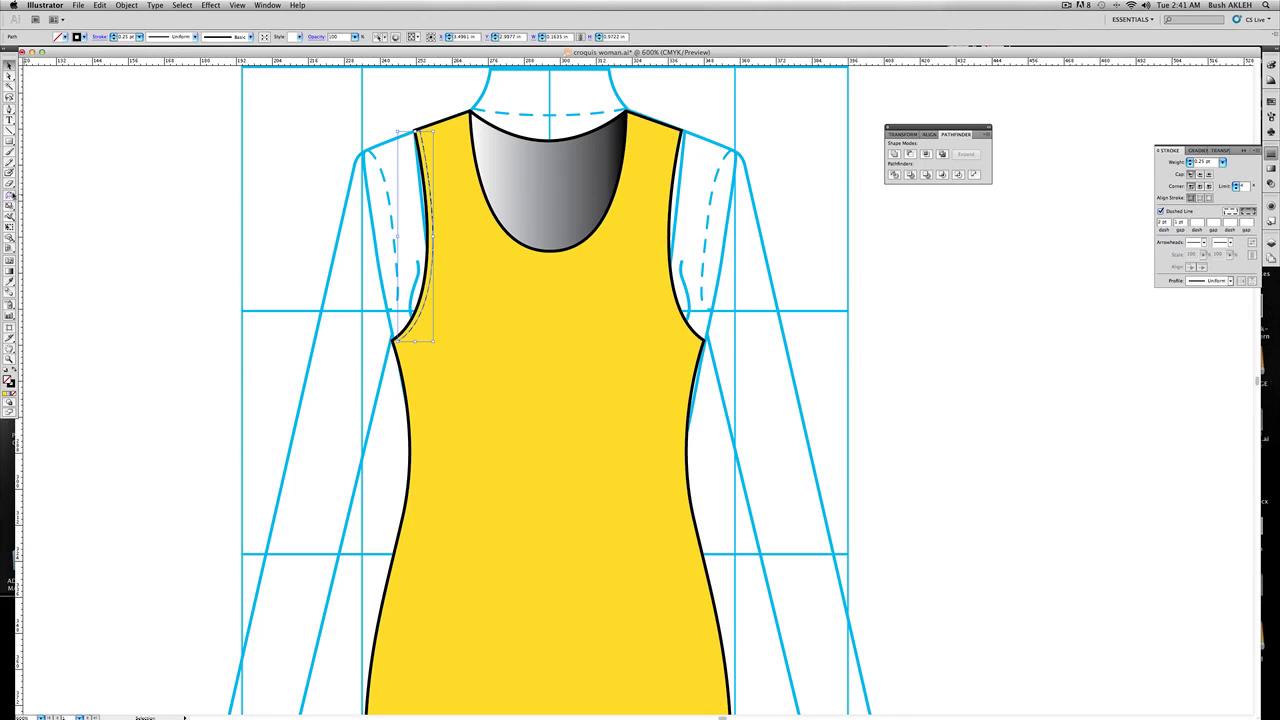
key("Return")
left_click(690, 265)
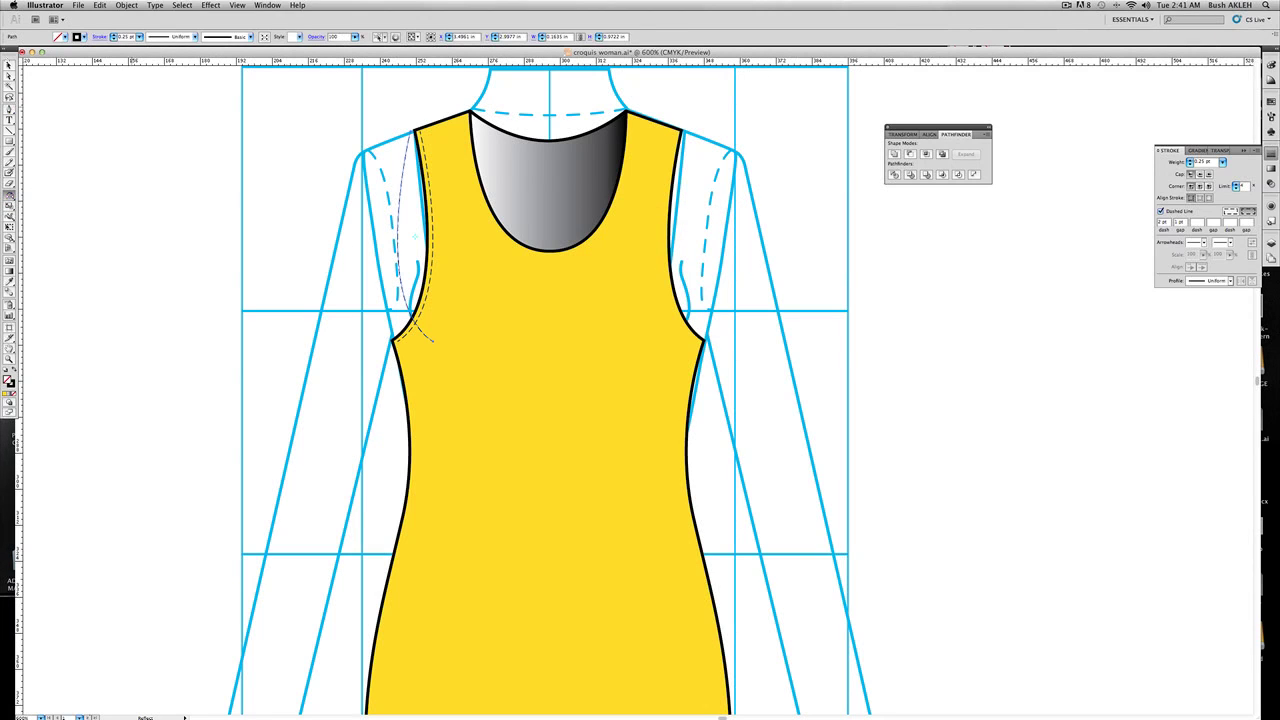
key("v")
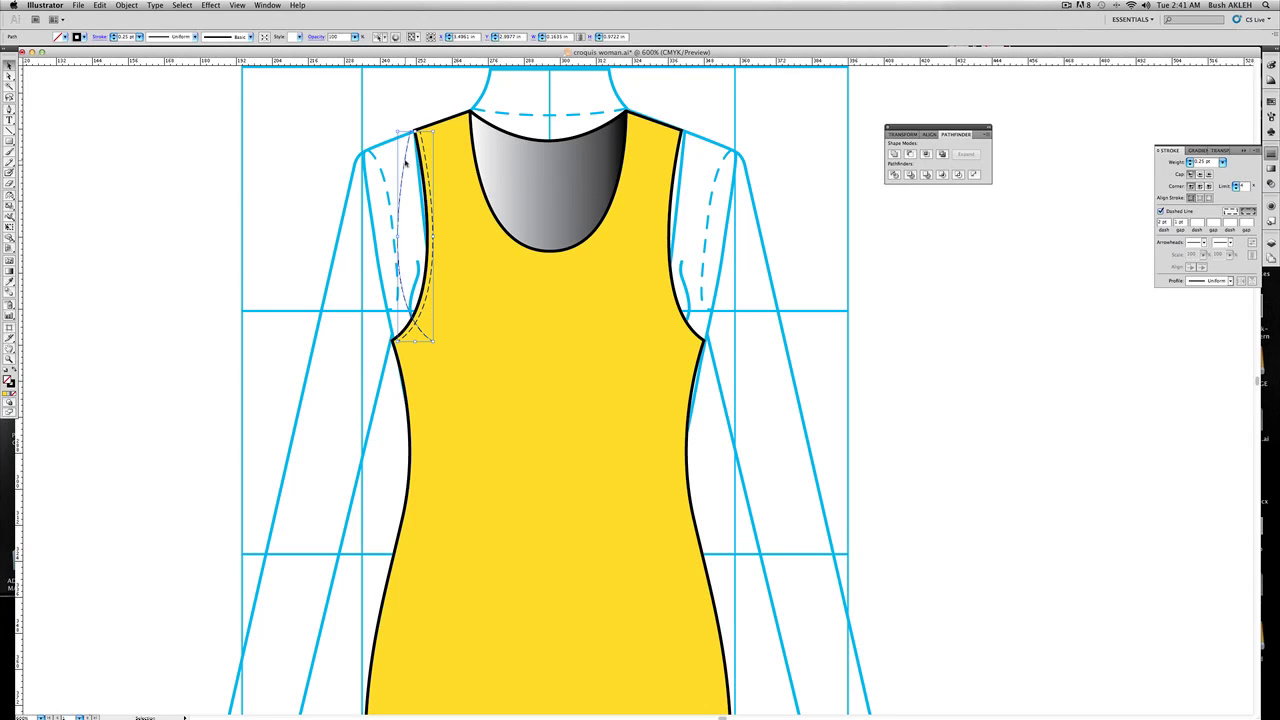
left_click_drag(405, 160, 672, 161)
left_click(787, 183)
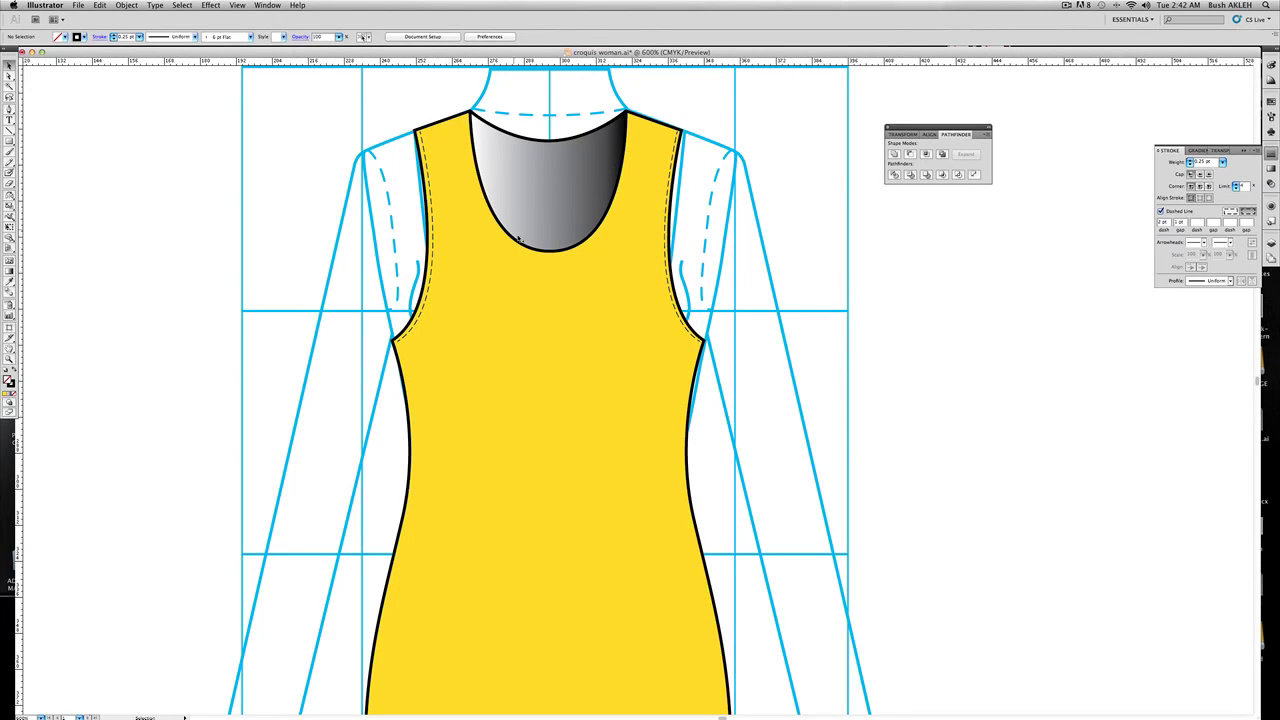
Duplicate the hem curve, place it just above the hem and apply the armhole stitching's dashed style to it with the Eyedropper
left_click_drag(615, 480, 613, 239)
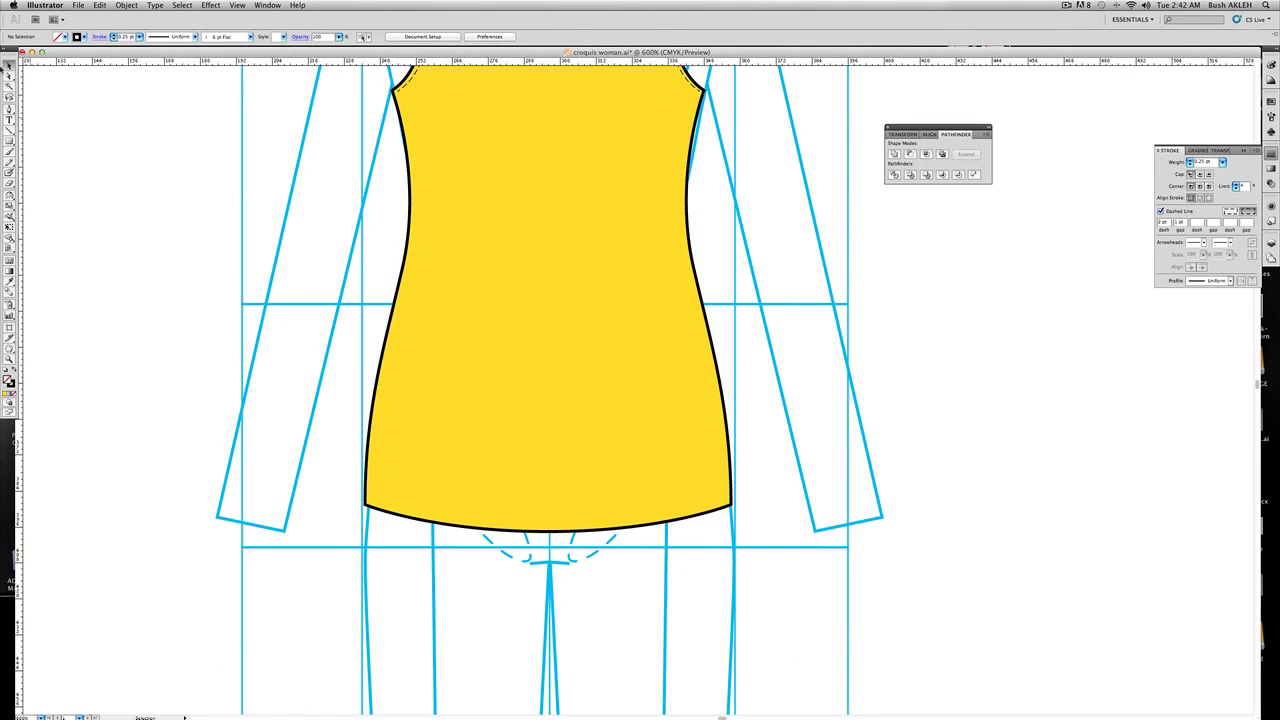
left_click(9, 76)
left_click_drag(387, 573, 714, 500)
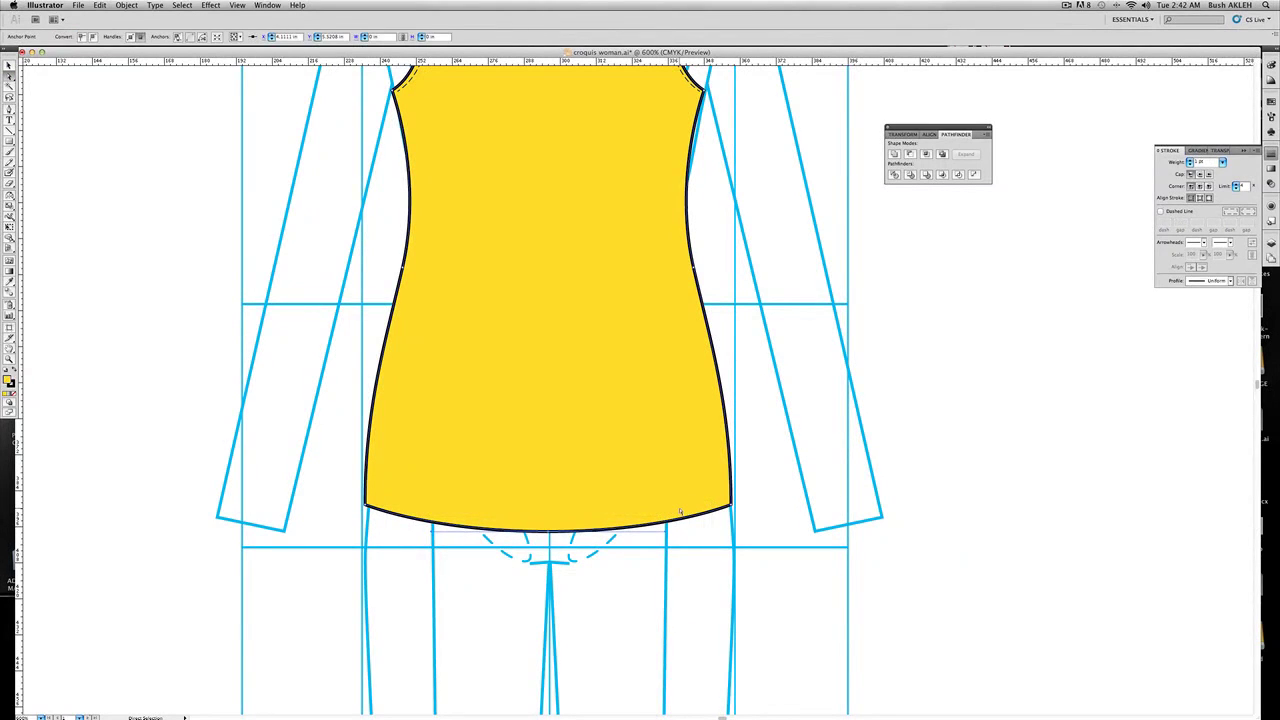
key("v")
key("ctrl+c")
key("ctrl+v")
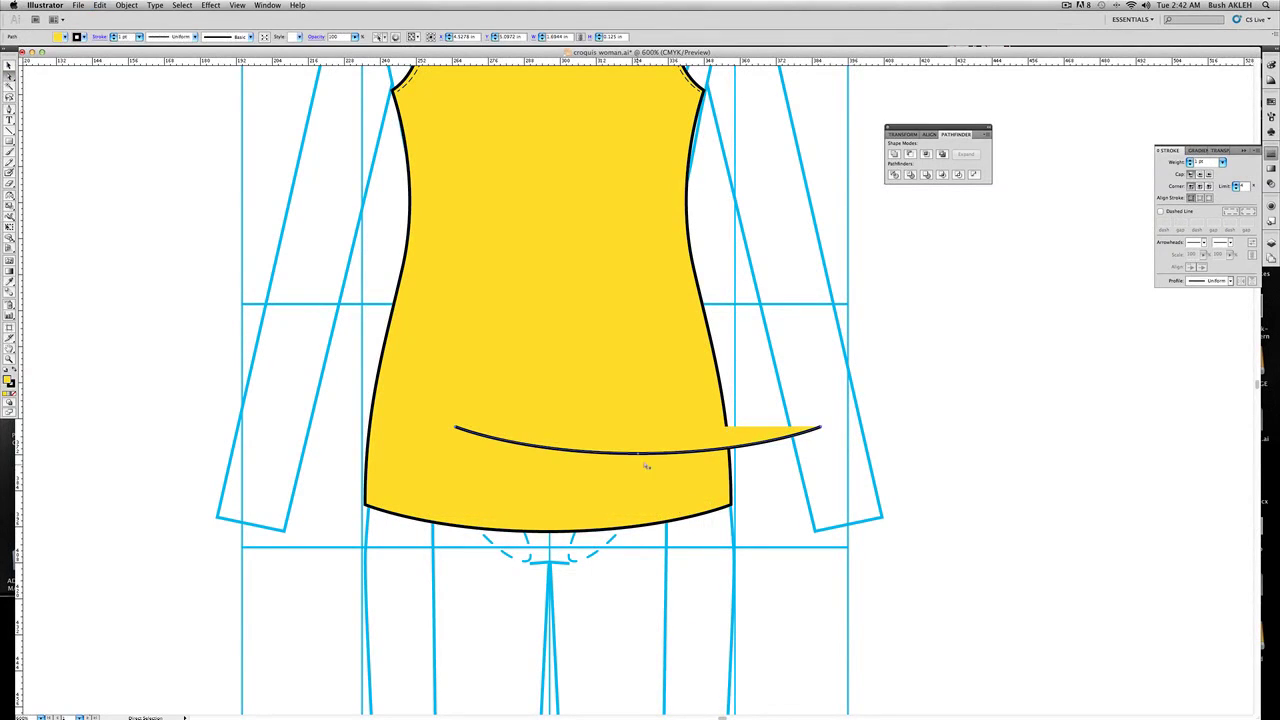
left_click_drag(649, 463, 572, 519)
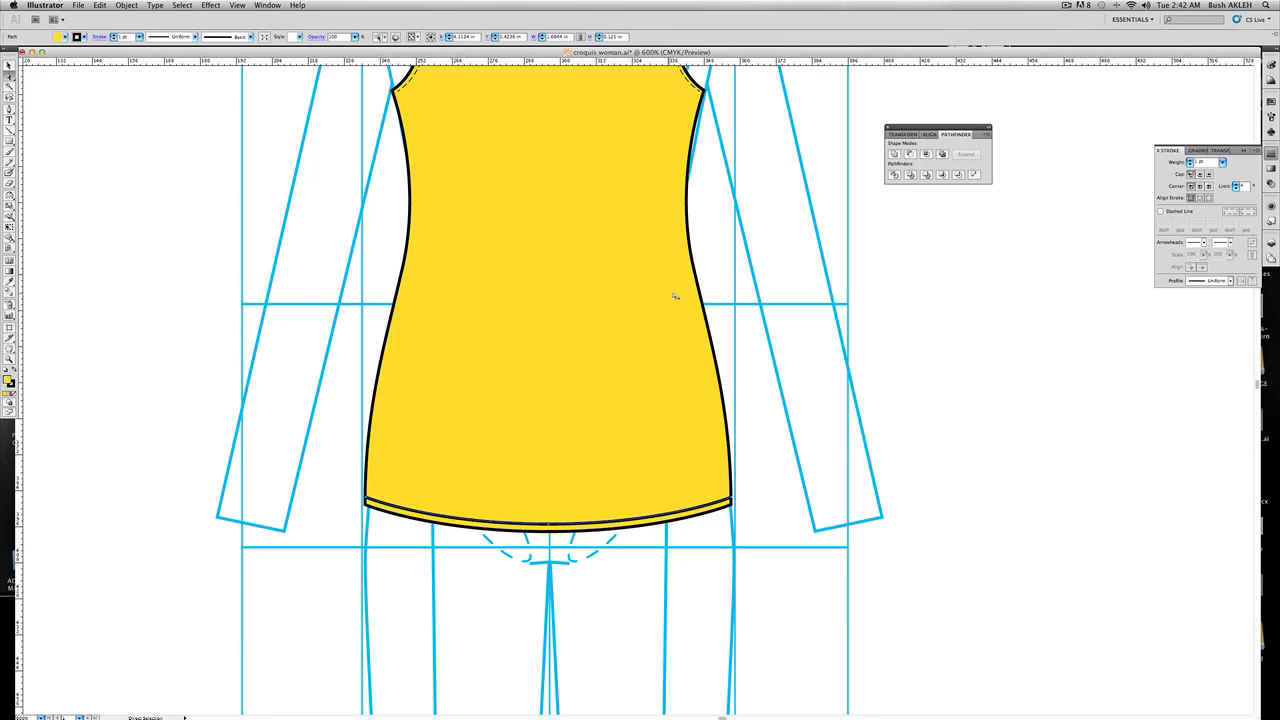
key("i")
left_click(688, 72)
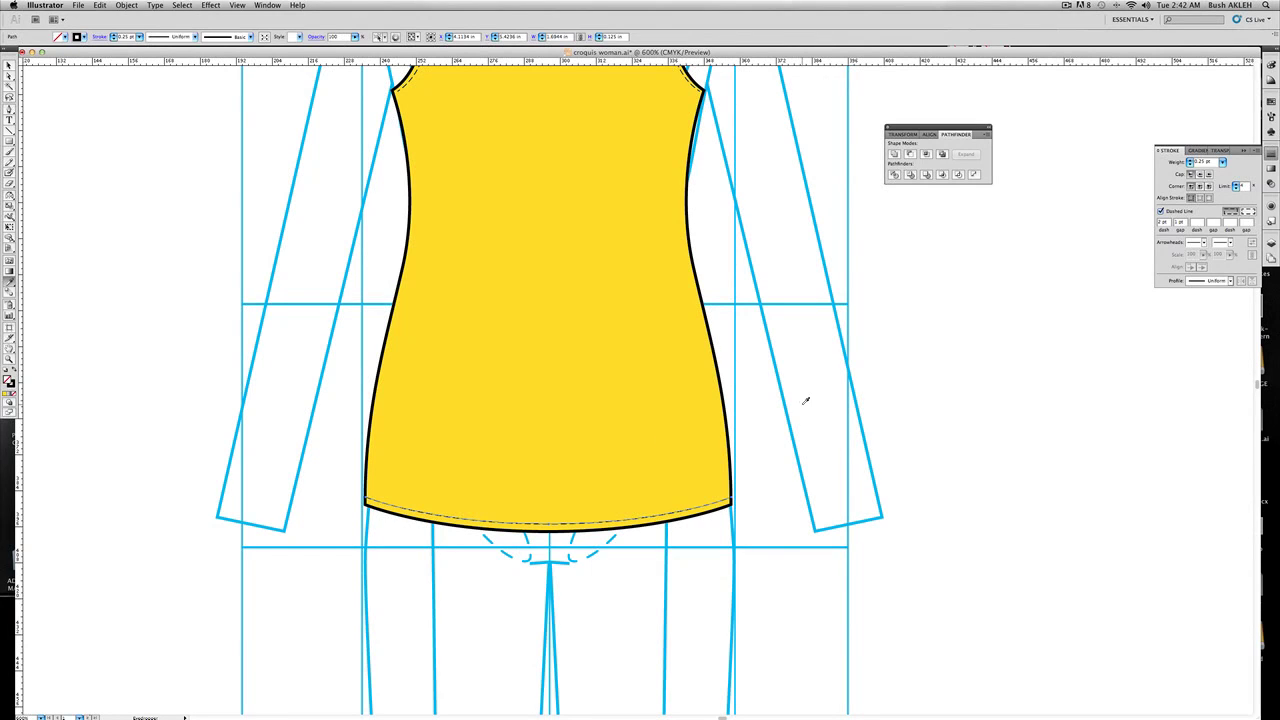
Draw a dashed stitch curve just outside the front neckline with the Pen tool, from one shoulder neck point to the other
key("a")
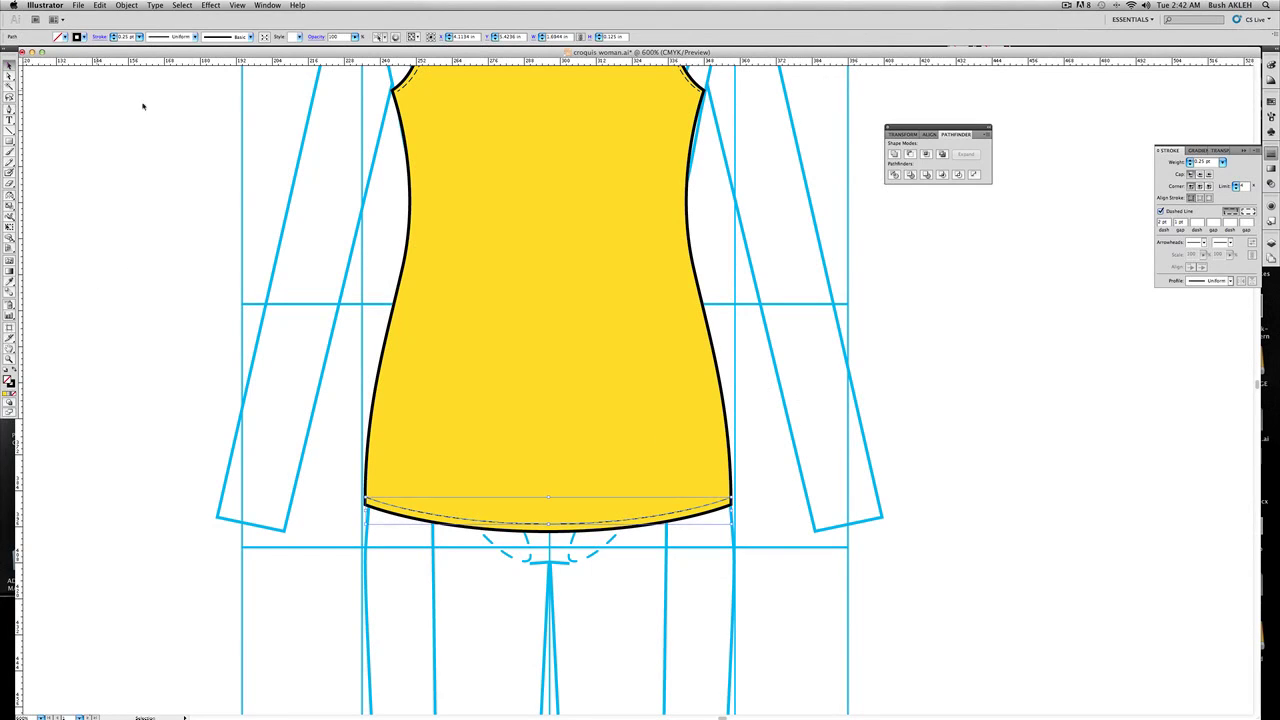
key("space")
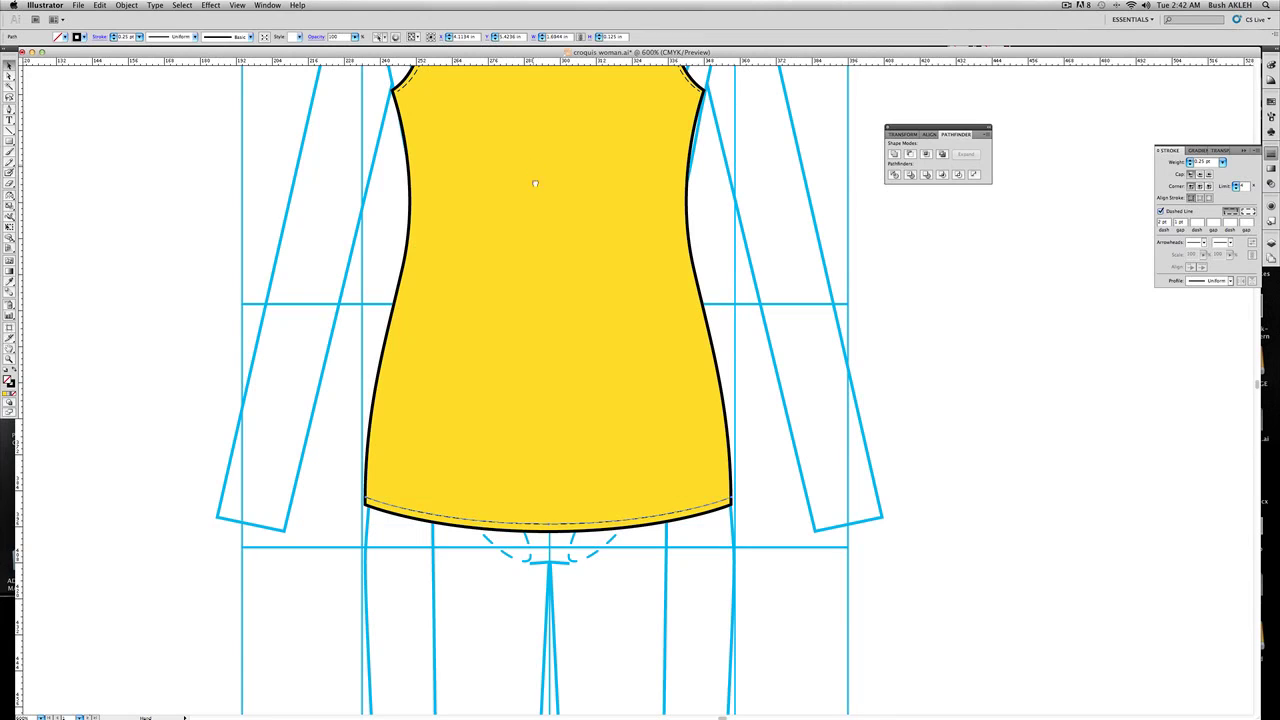
left_click_drag(537, 178, 571, 312)
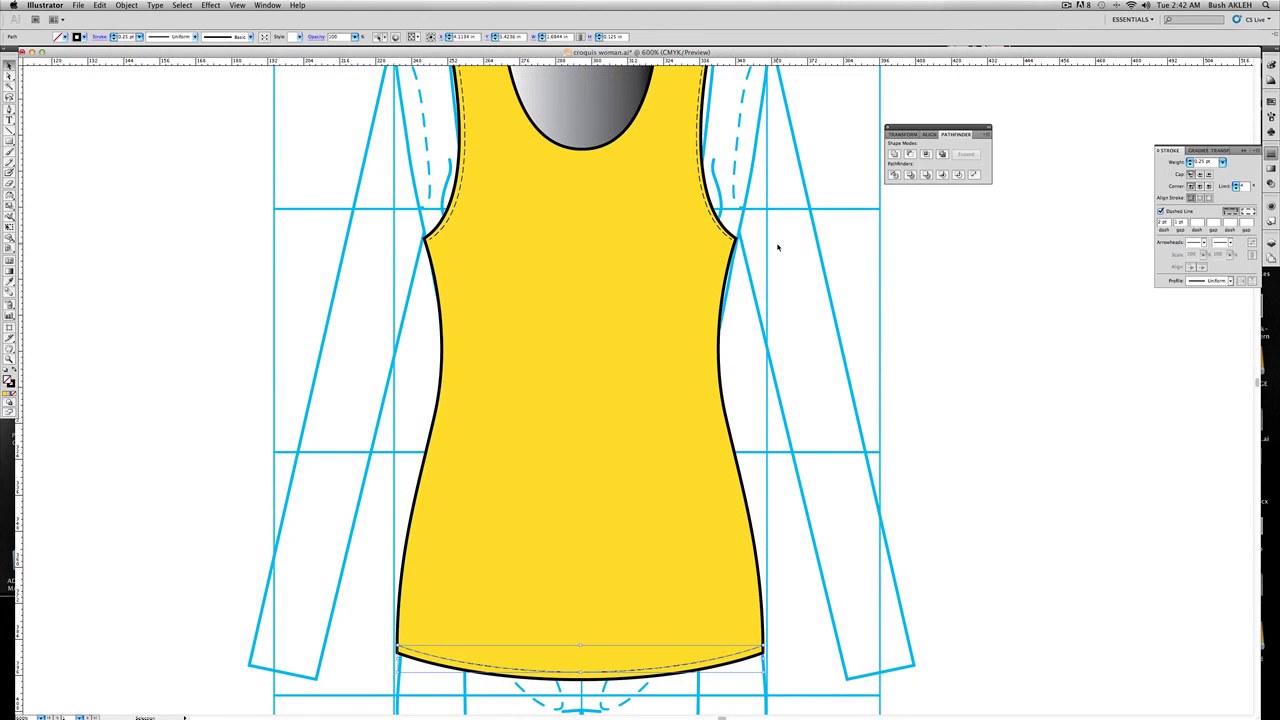
key("super+shift+a")
left_click_drag(589, 204, 592, 284)
left_click(9, 108)
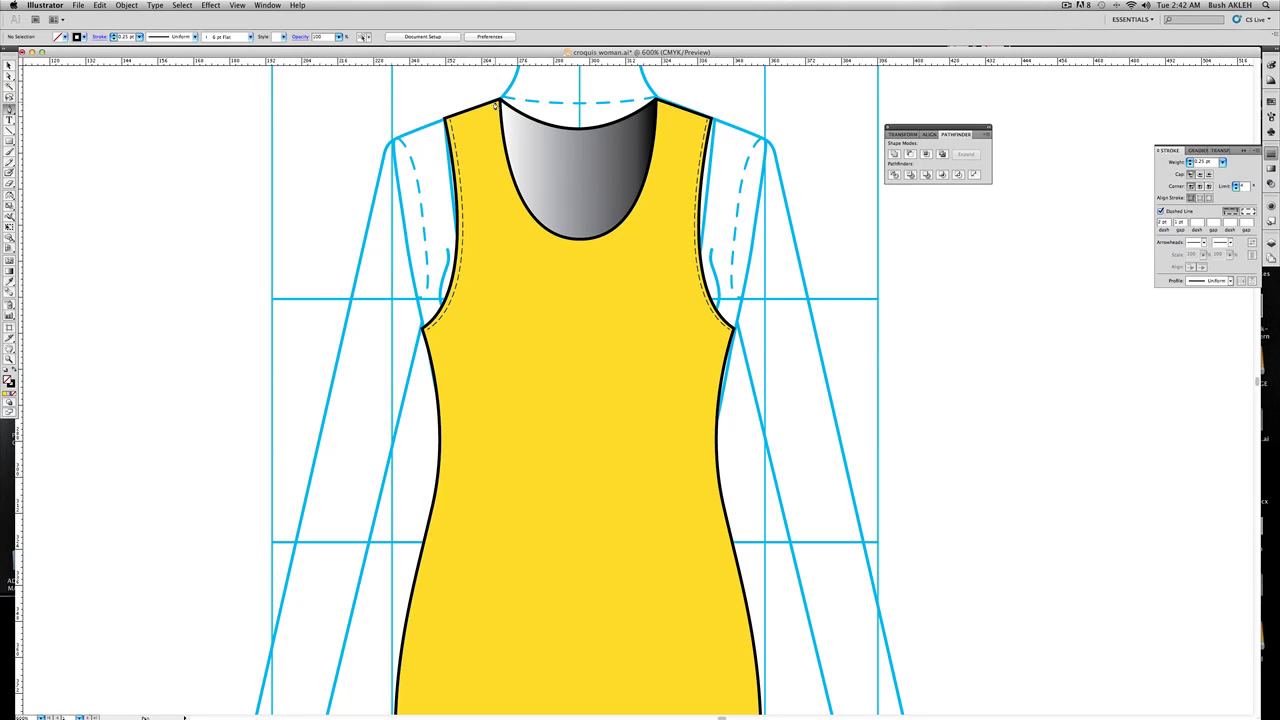
left_click(497, 104)
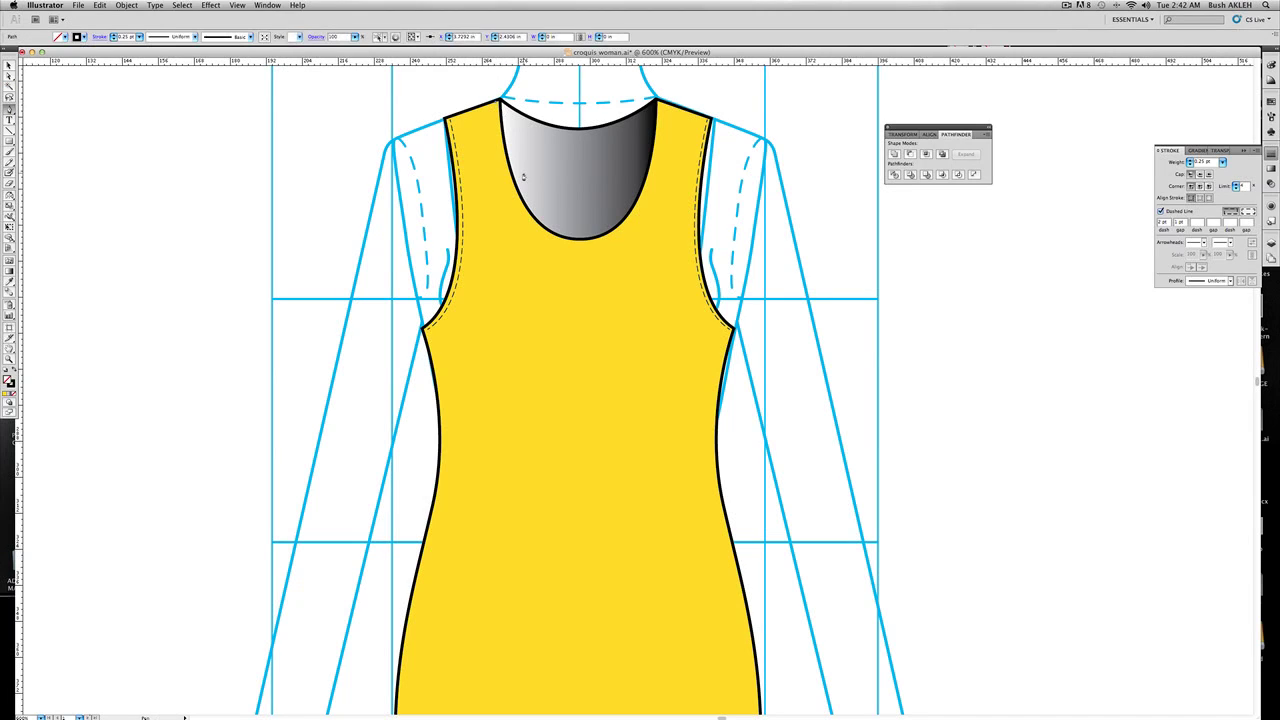
left_click(579, 244)
left_click_drag(579, 244, 656, 254)
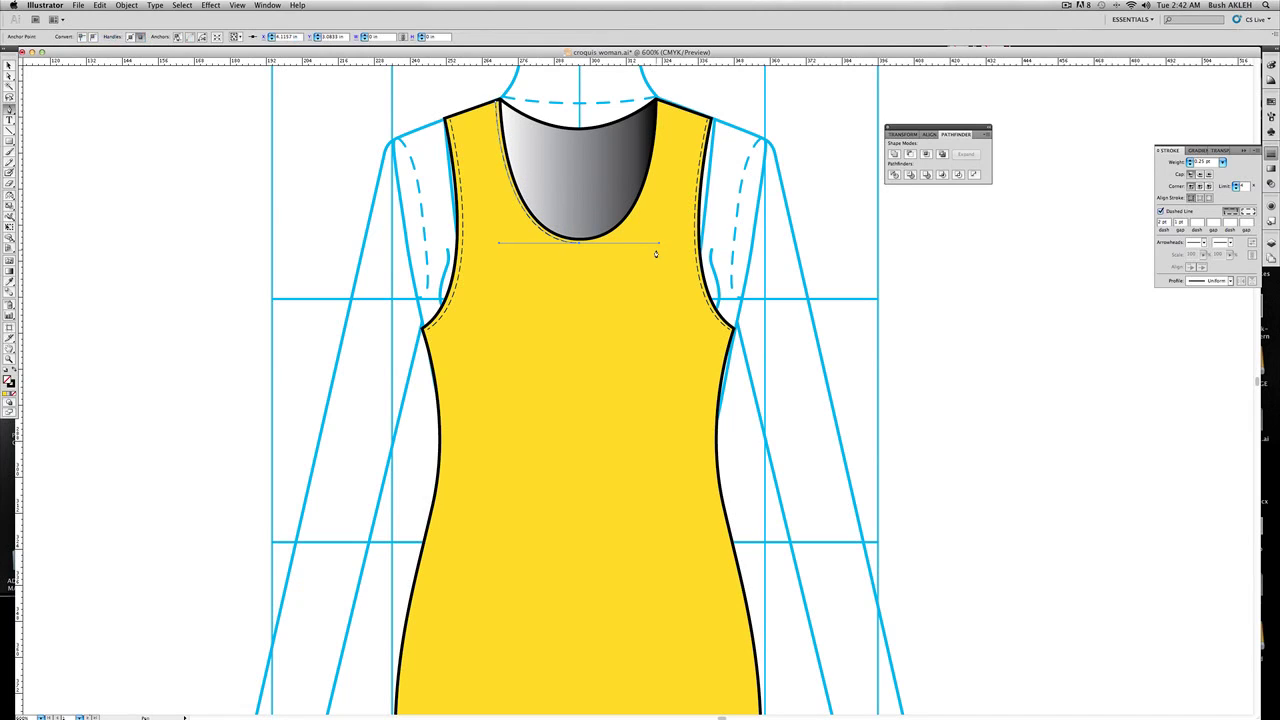
left_click(657, 102)
Adjust the neck stitch curve's lowest anchor and its direction handle so the stitching runs evenly along the neckline
left_click(9, 76)
left_click_drag(654, 242, 664, 244)
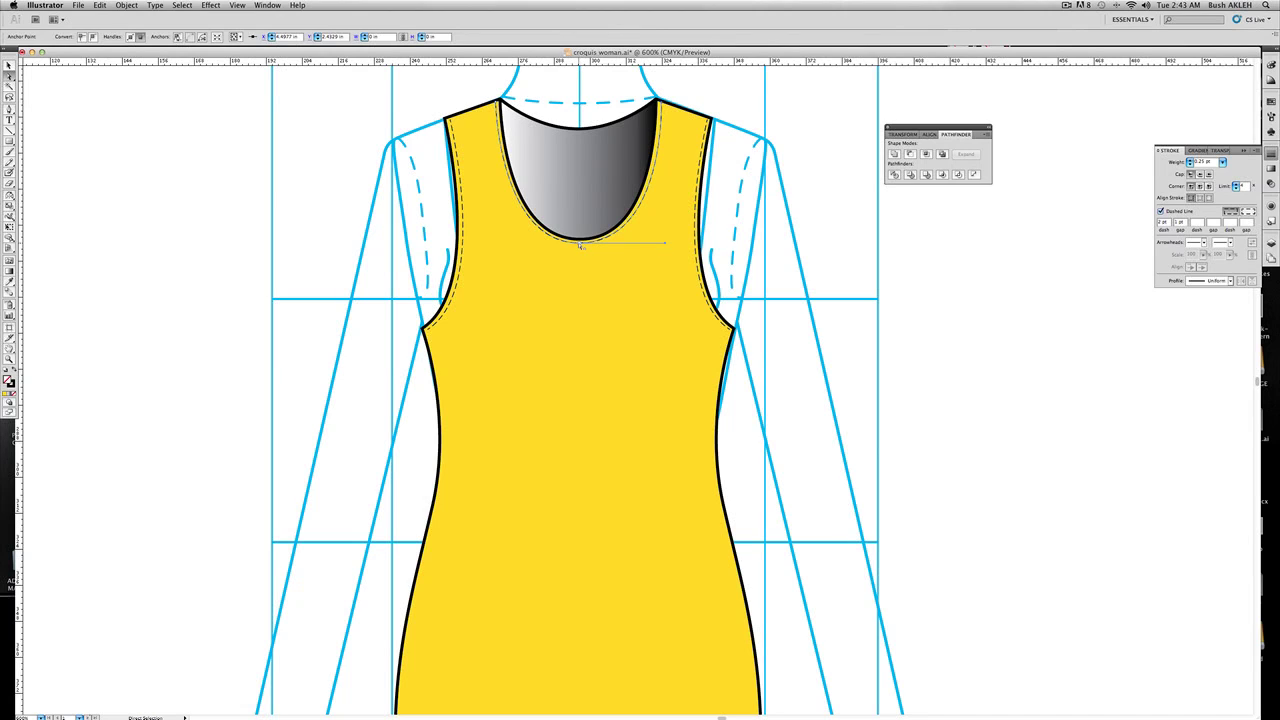
left_click(580, 244)
left_click_drag(580, 244, 580, 245)
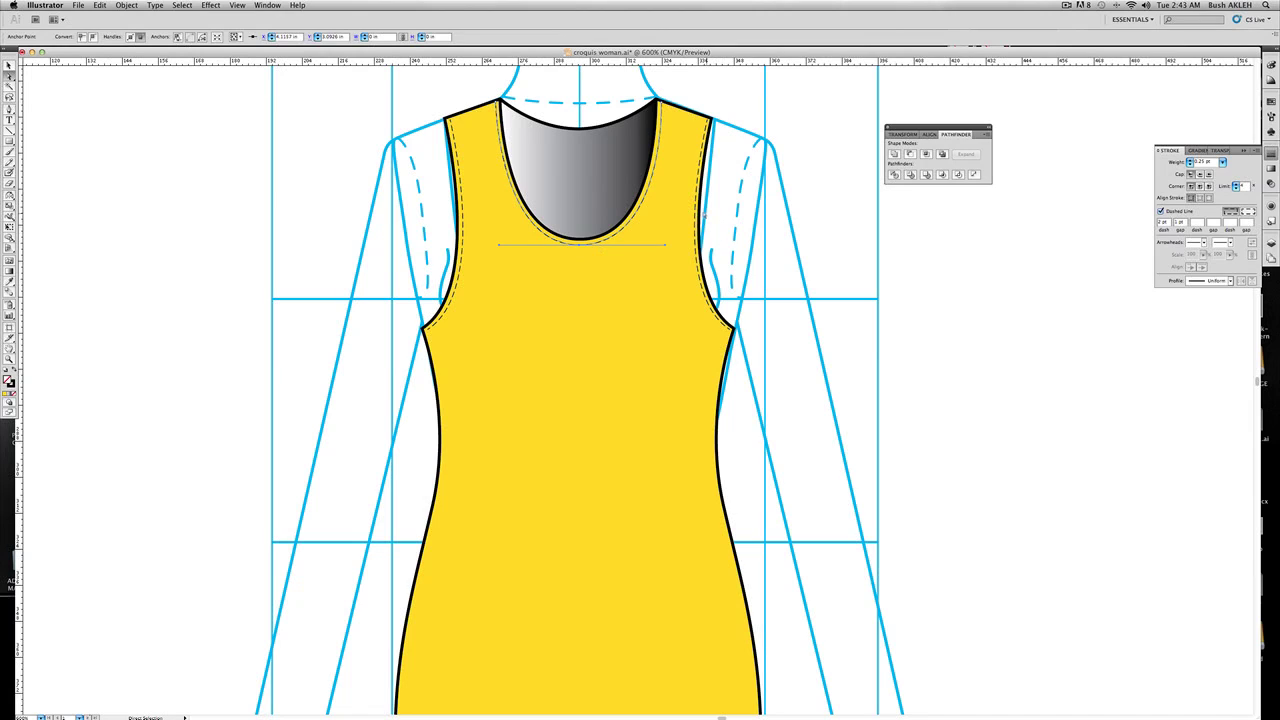
left_click(788, 161)
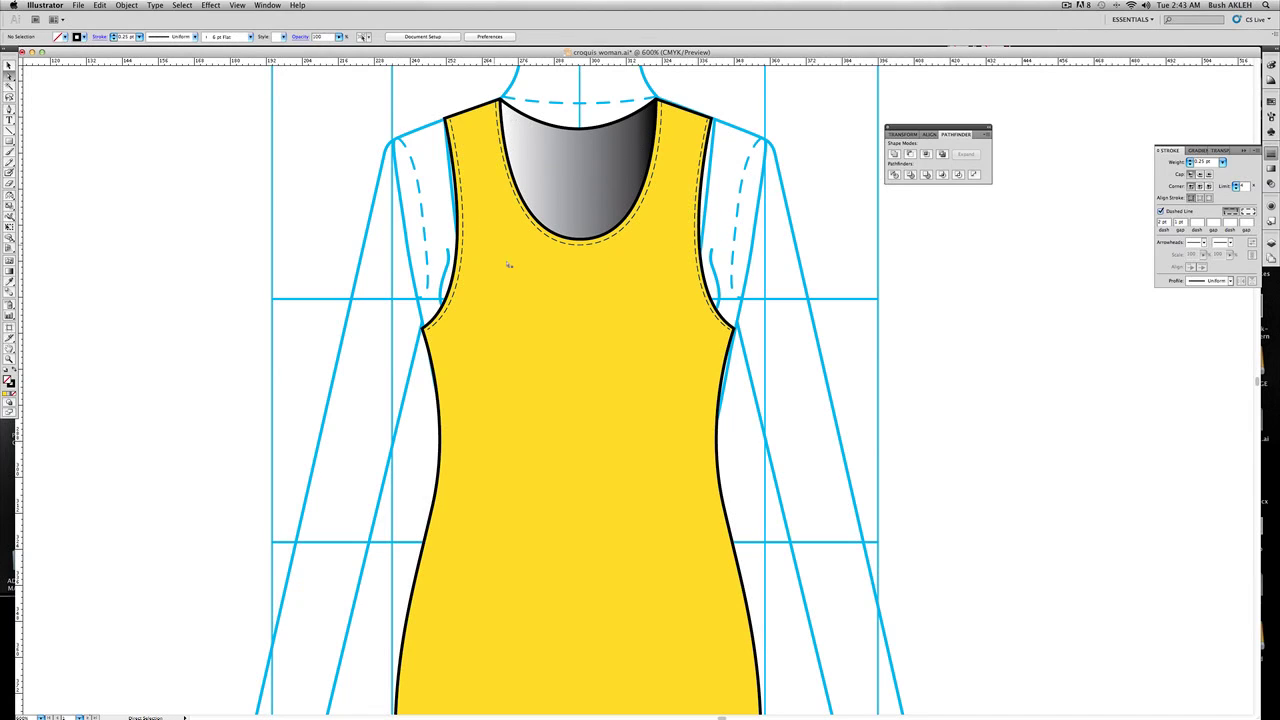
Copy the complete top drawn on the croquis and paste the duplicate beside the figure
left_click(10, 362)
left_click(571, 421, "alt")
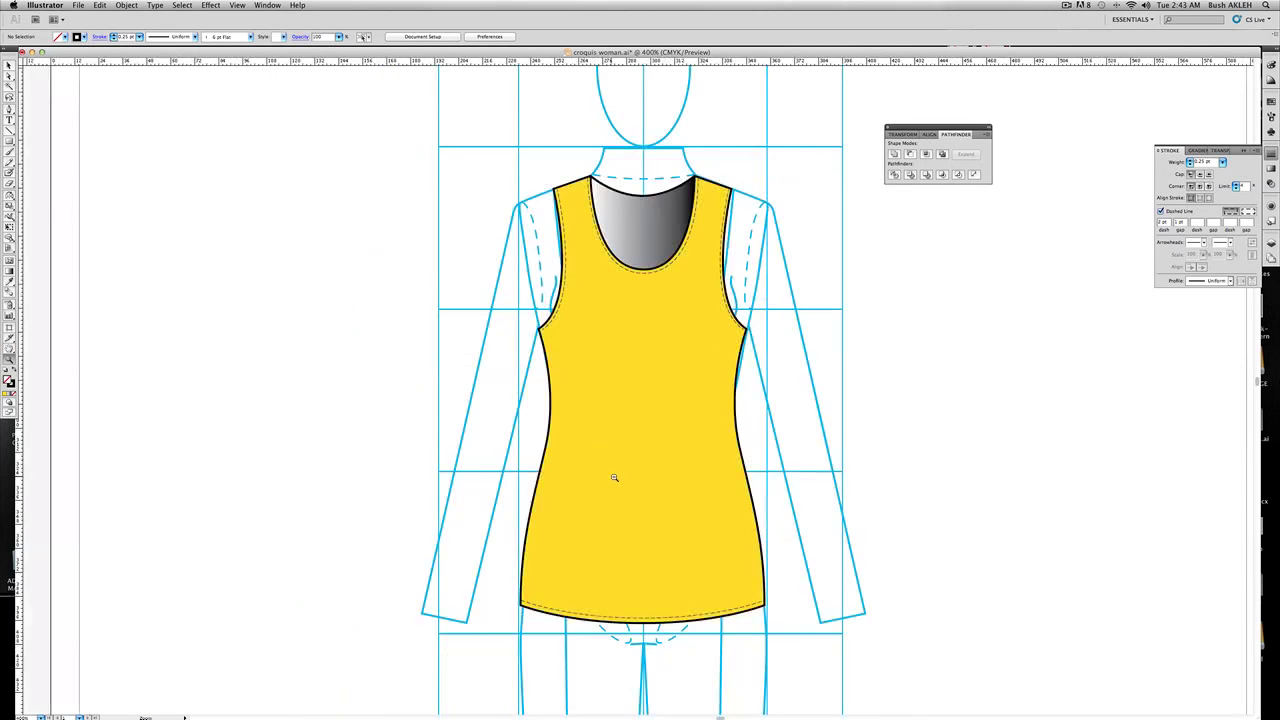
left_click(617, 477, "alt")
left_click_drag(634, 443, 468, 434)
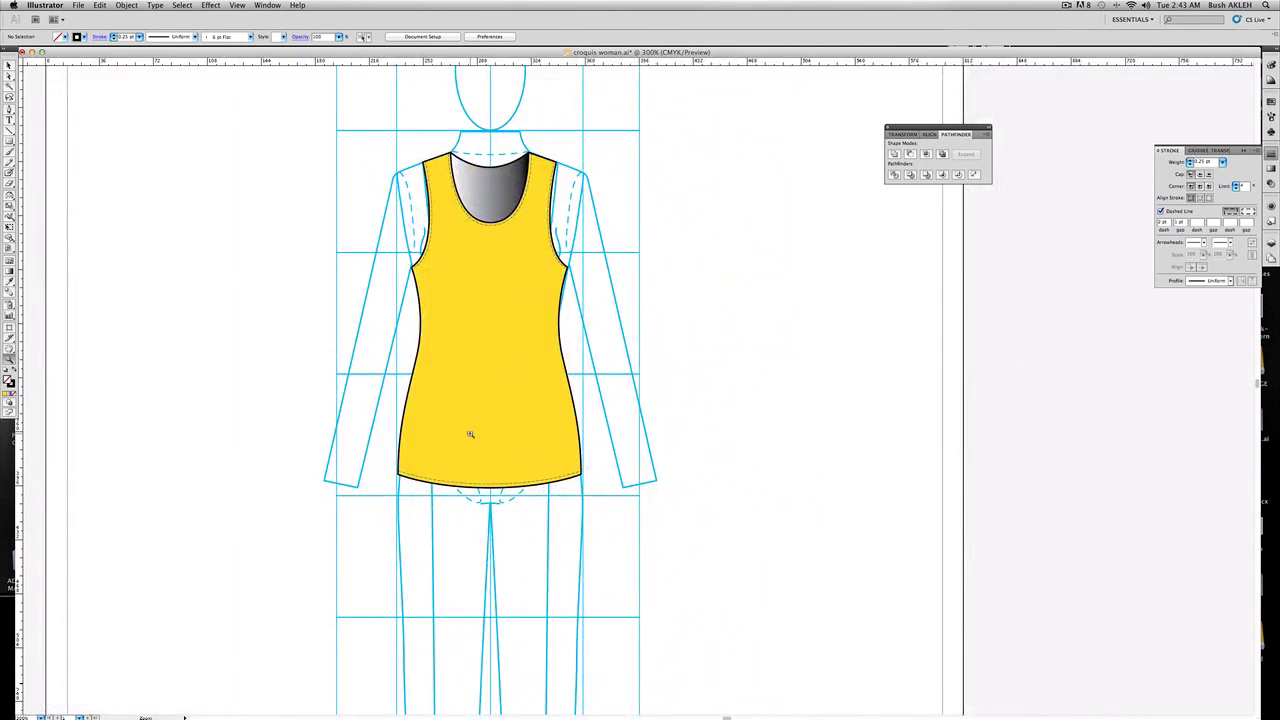
left_click(9, 66)
left_click_drag(337, 126, 626, 519)
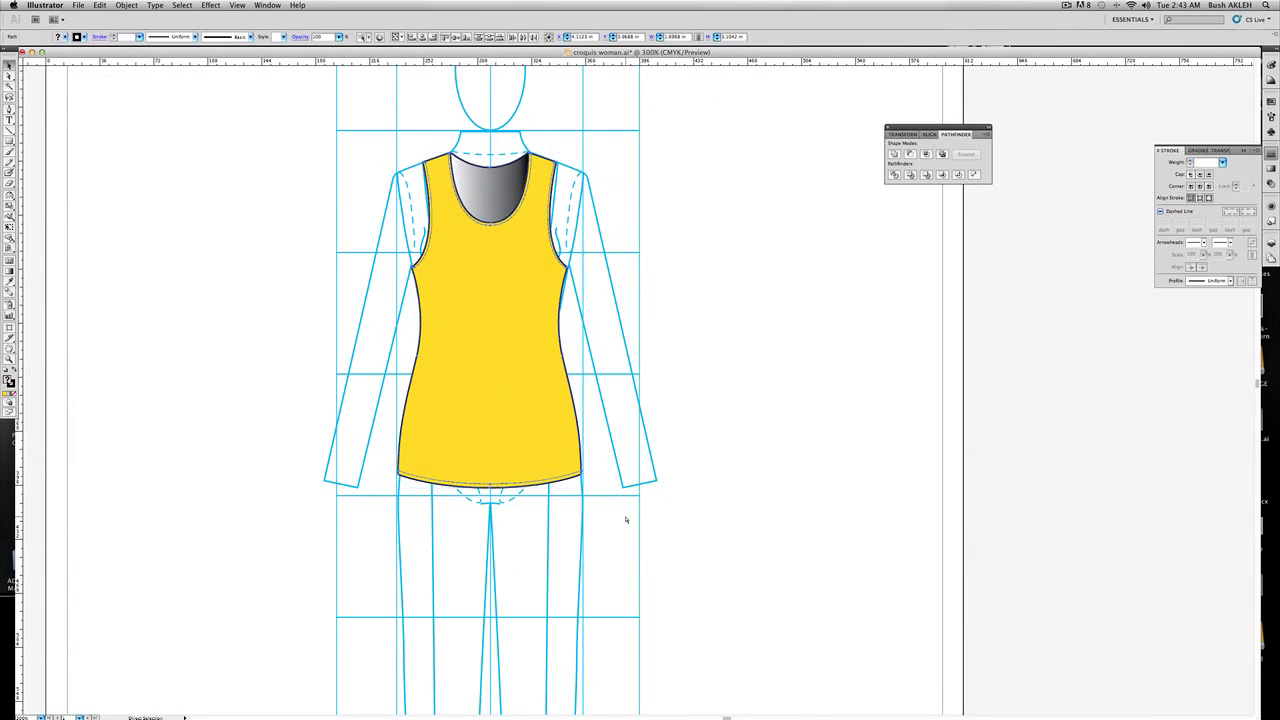
key("super+c")
key("super+v")
left_click_drag(688, 451, 812, 405)
left_click(812, 405)
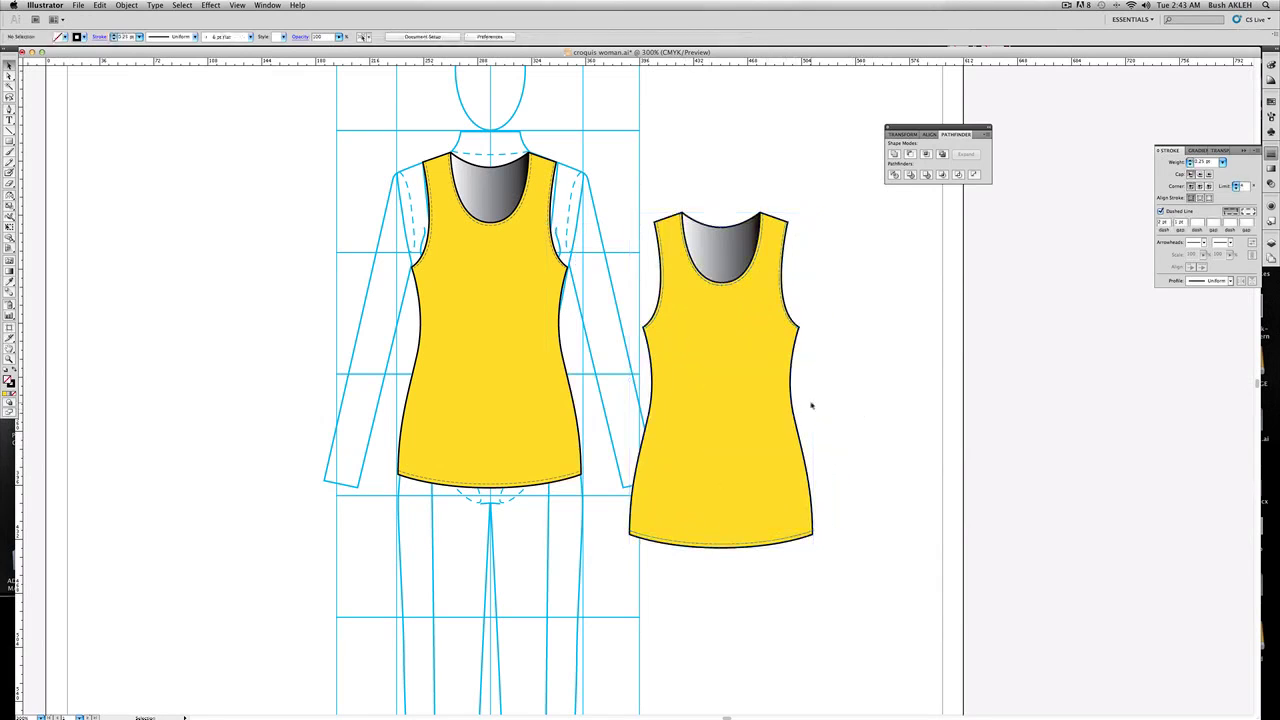
Move the front neck gradient shape and its stitch line from the duplicated top to the empty area outside the artboard
left_click(727, 287)
left_click_drag(727, 287, 1075, 322)
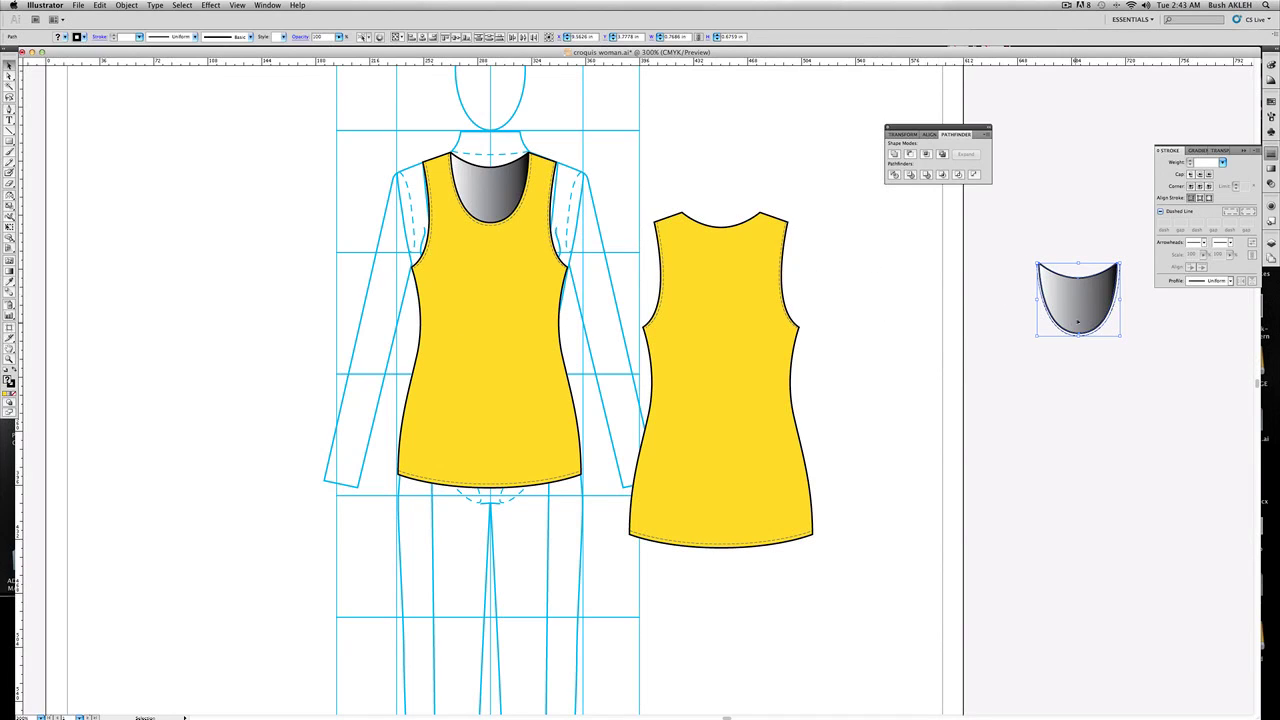
left_click(940, 312)
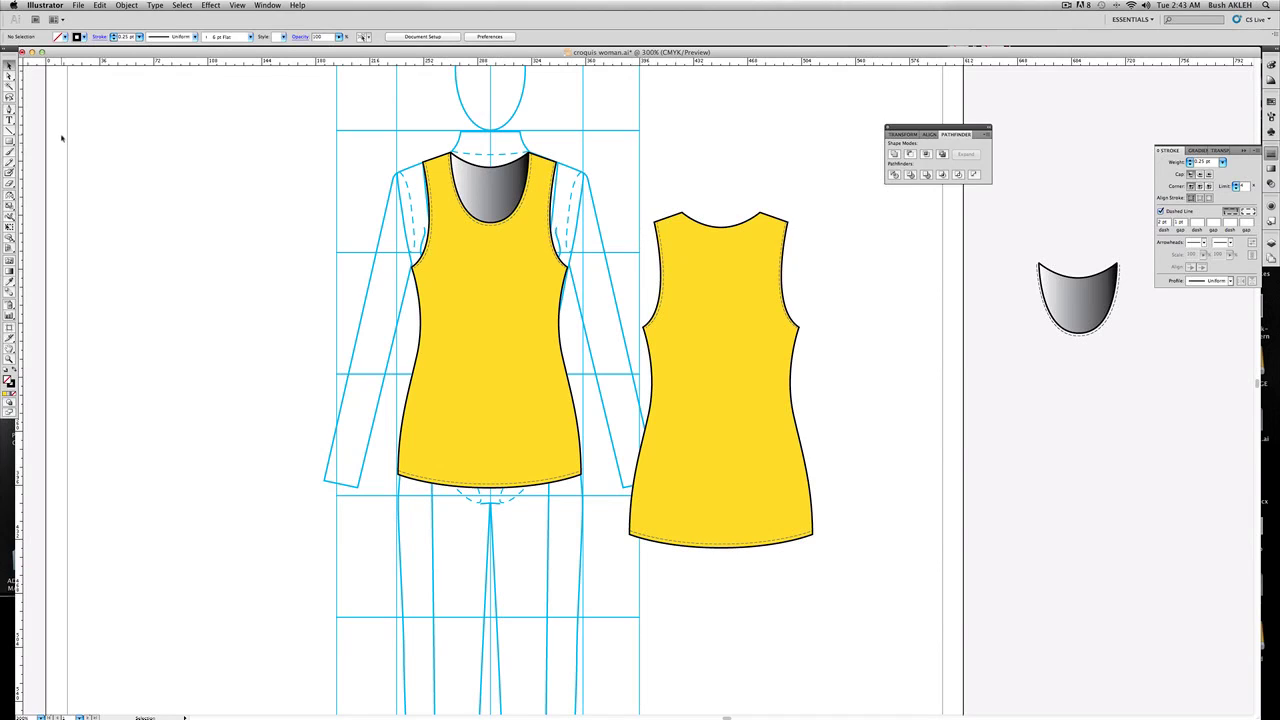
Draw a dashed stitch curve just below the back neckline of the duplicated top with the Pen tool
left_click(10, 109)
left_click(680, 217)
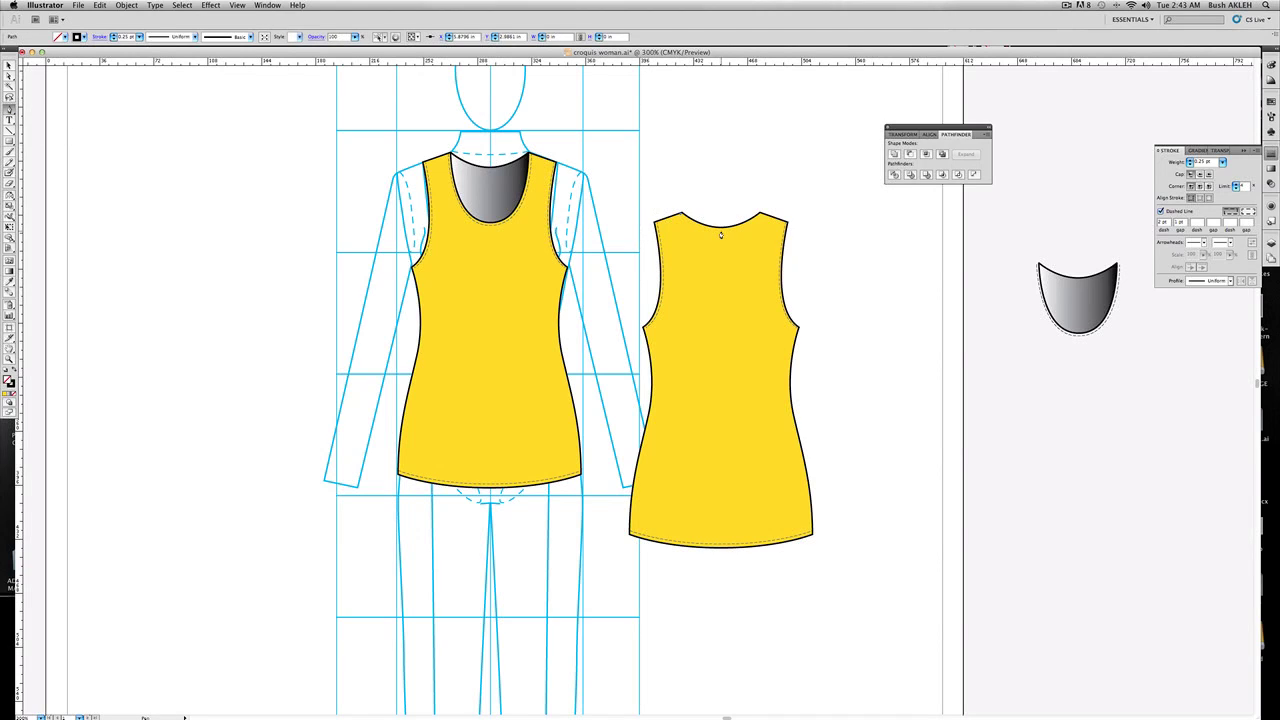
left_click_drag(720, 231, 747, 231)
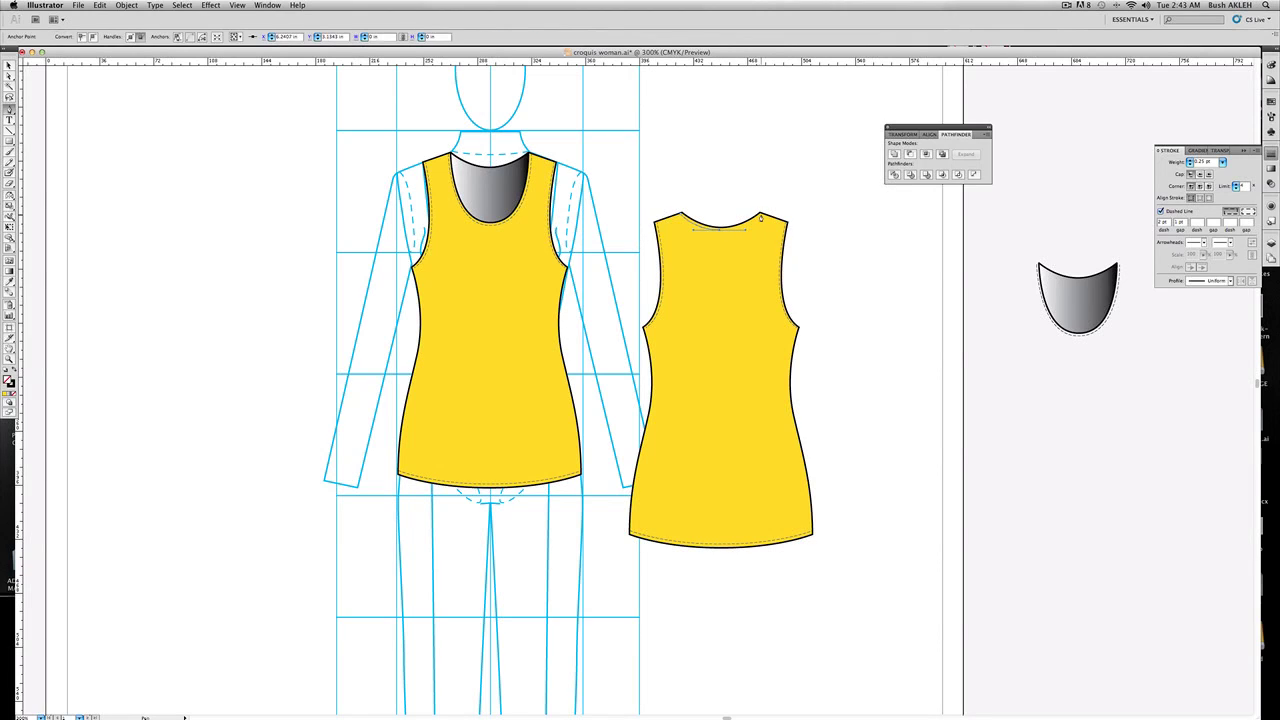
left_click(761, 216)
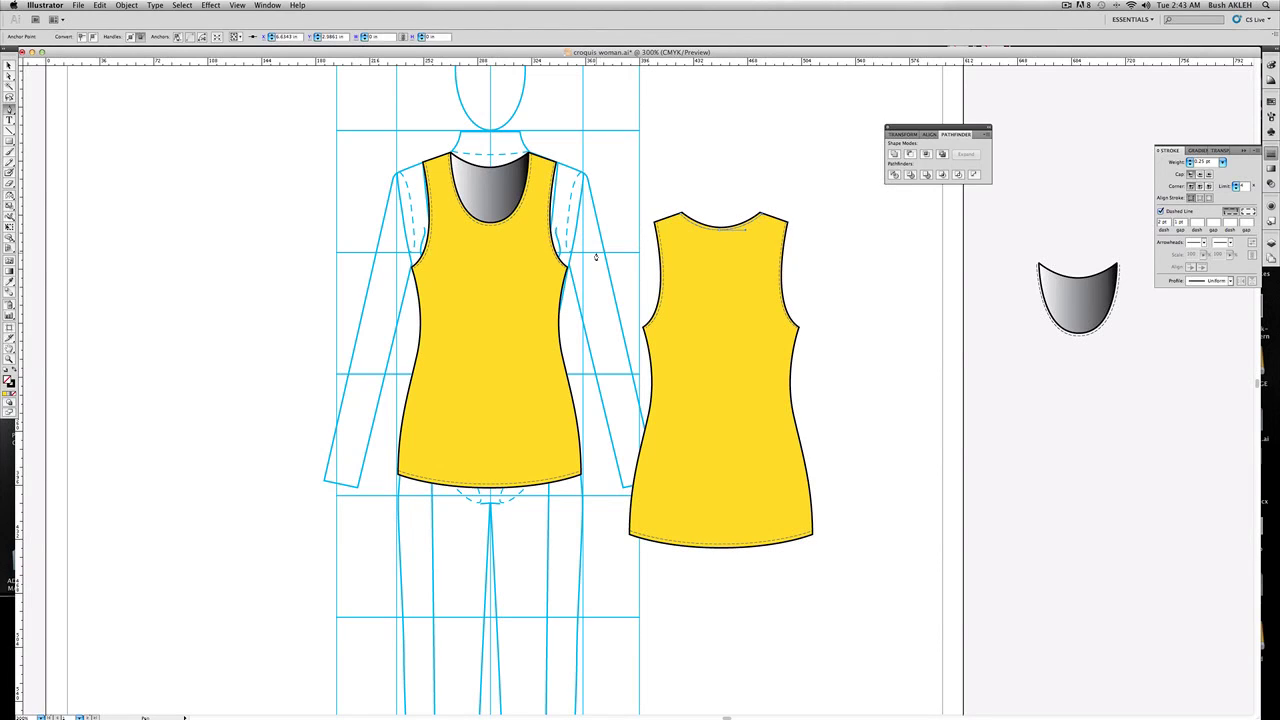
left_click(668, 199, "super")
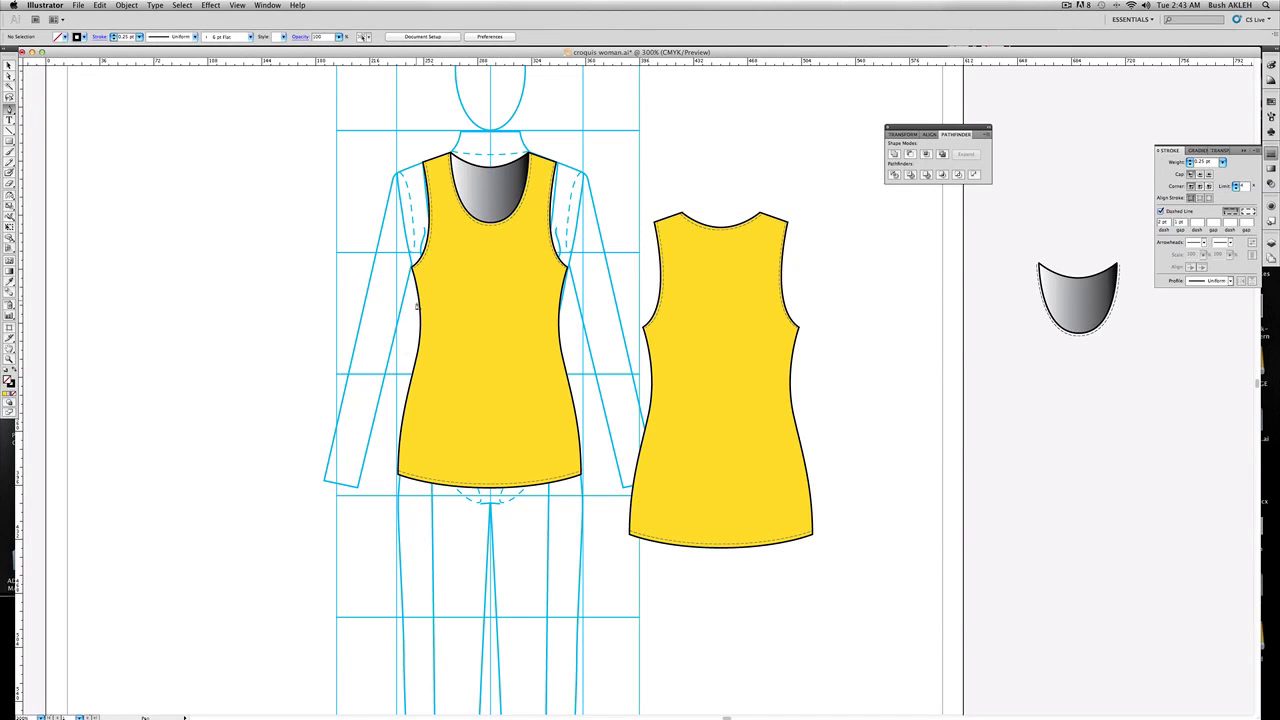
Draw a short curved fold line inside the left waist of the front view and make it solid by turning off dashing
left_click(427, 377)
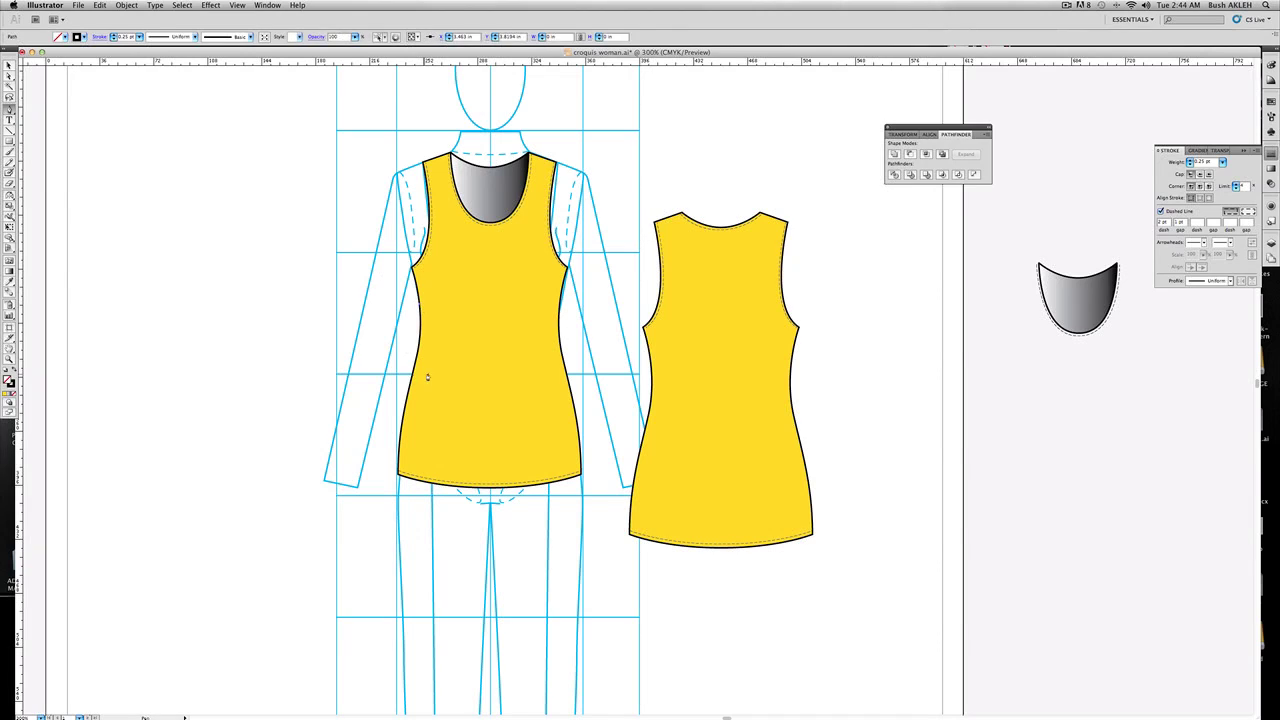
left_click_drag(427, 377, 438, 393)
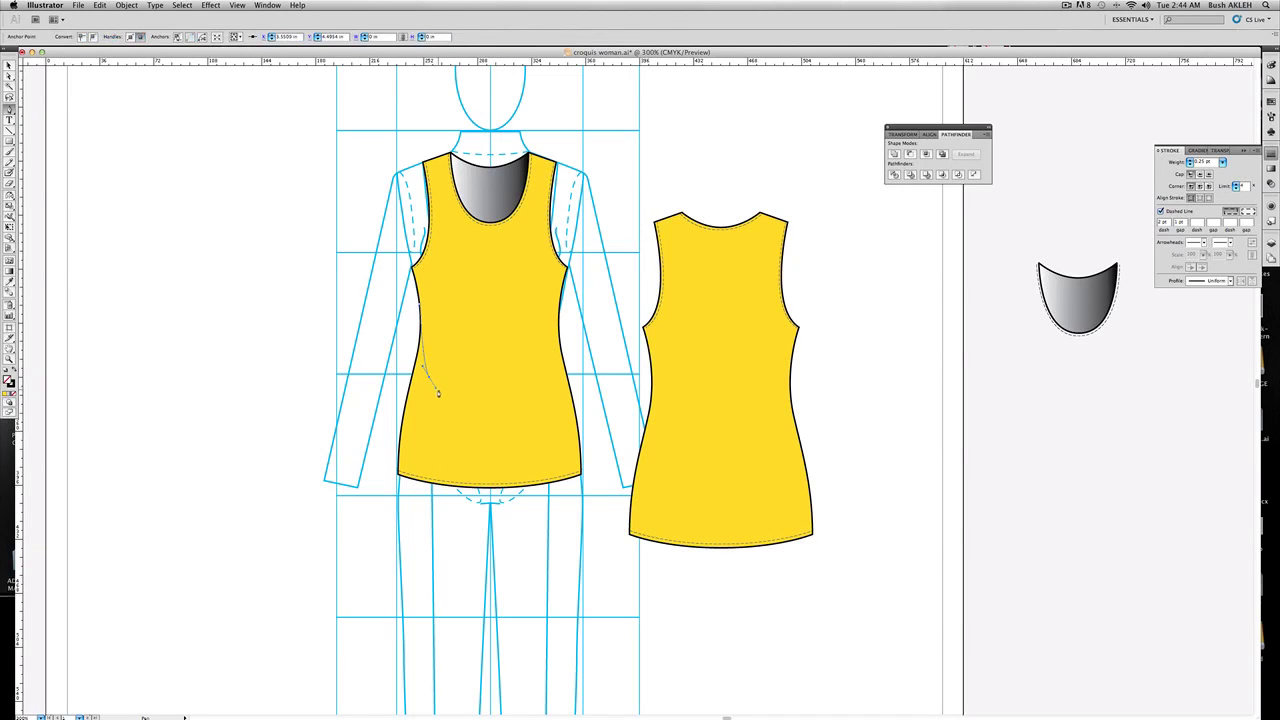
left_click(1161, 212)
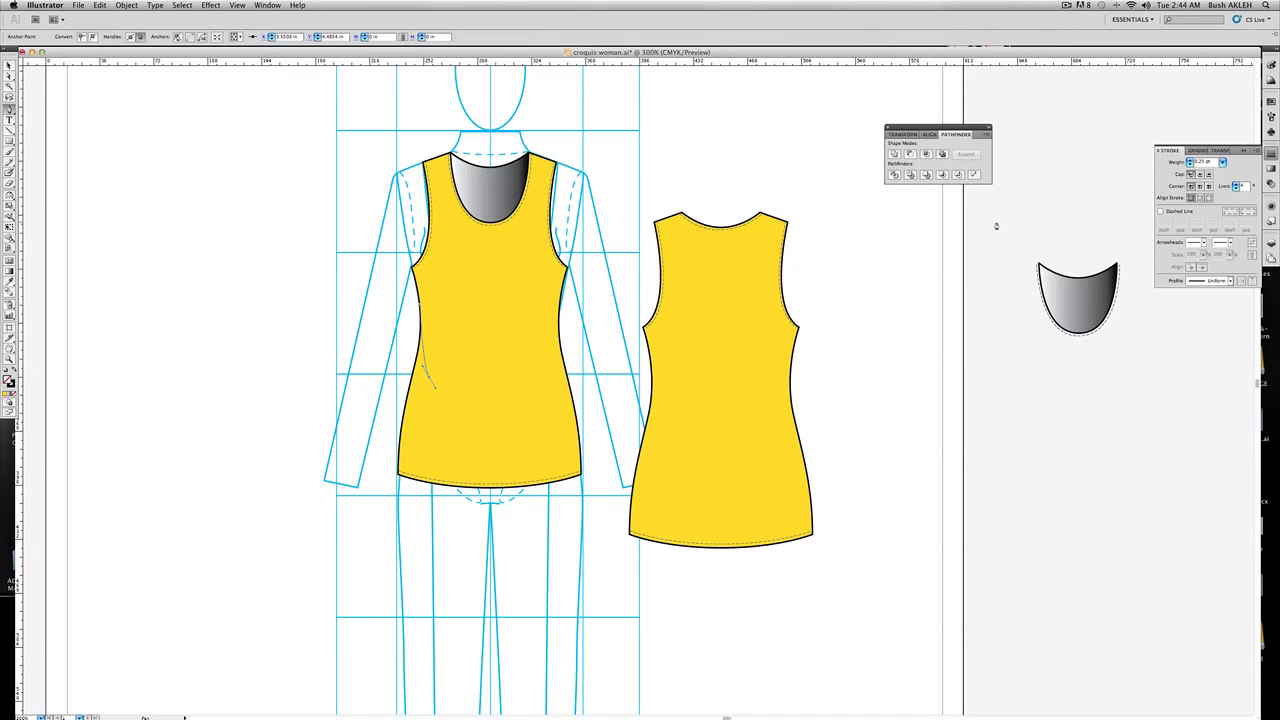
key("shift+super+a")
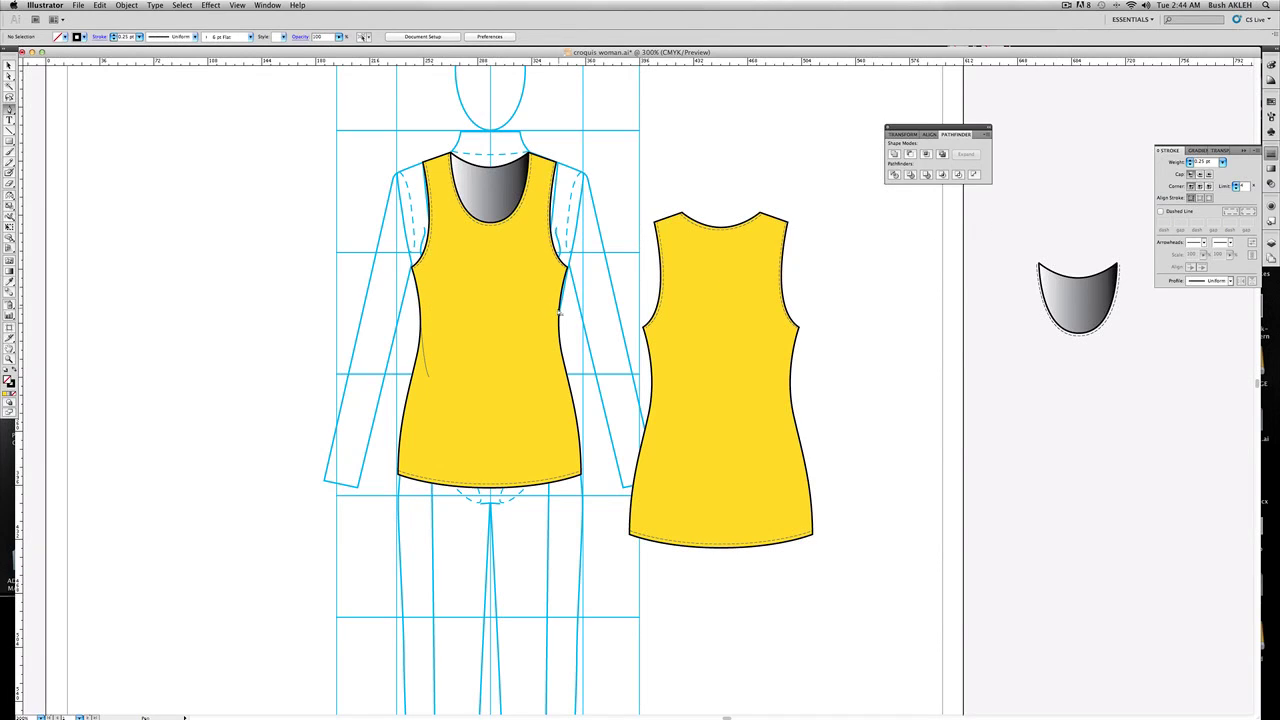
Draw a short solid fold line inside the opposite waist edge of the front view with the Pen tool
left_click(560, 313)
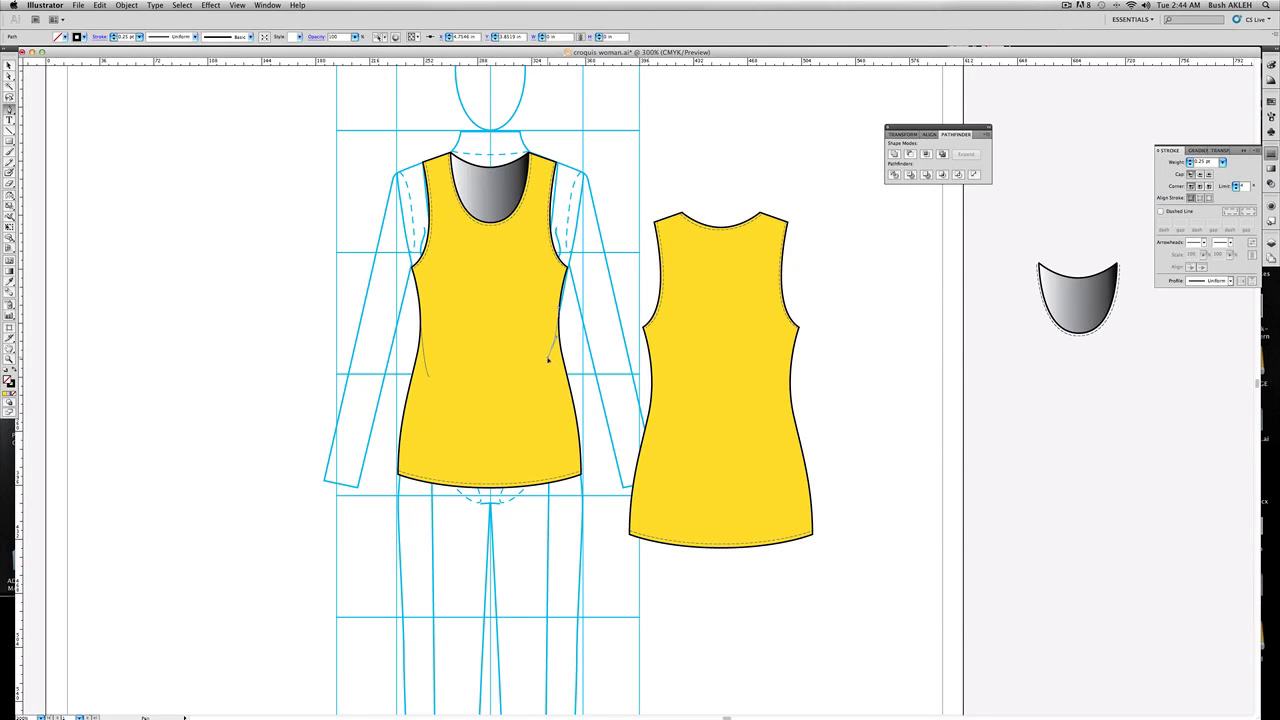
left_click_drag(548, 361, 547, 363)
left_click(620, 302, "super")
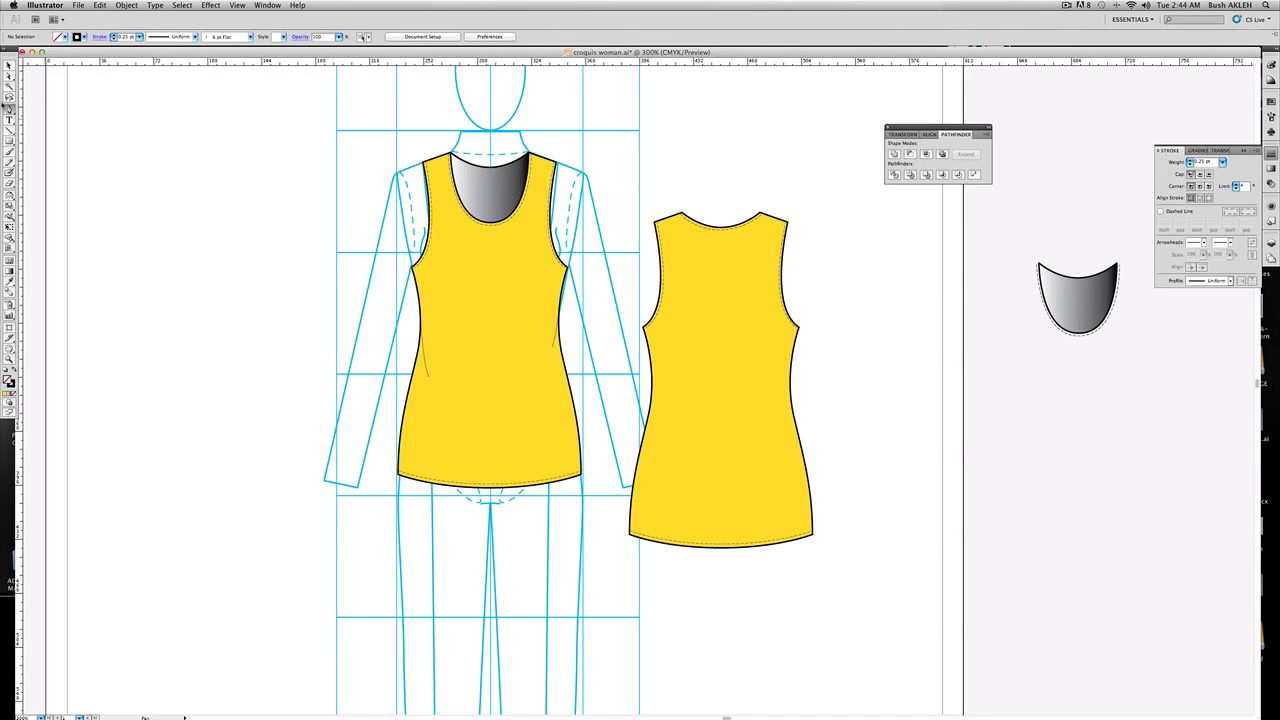
Duplicate both waist fold lines of the front view and place the copies at the waist of the back view
key("v")
left_click(425, 360)
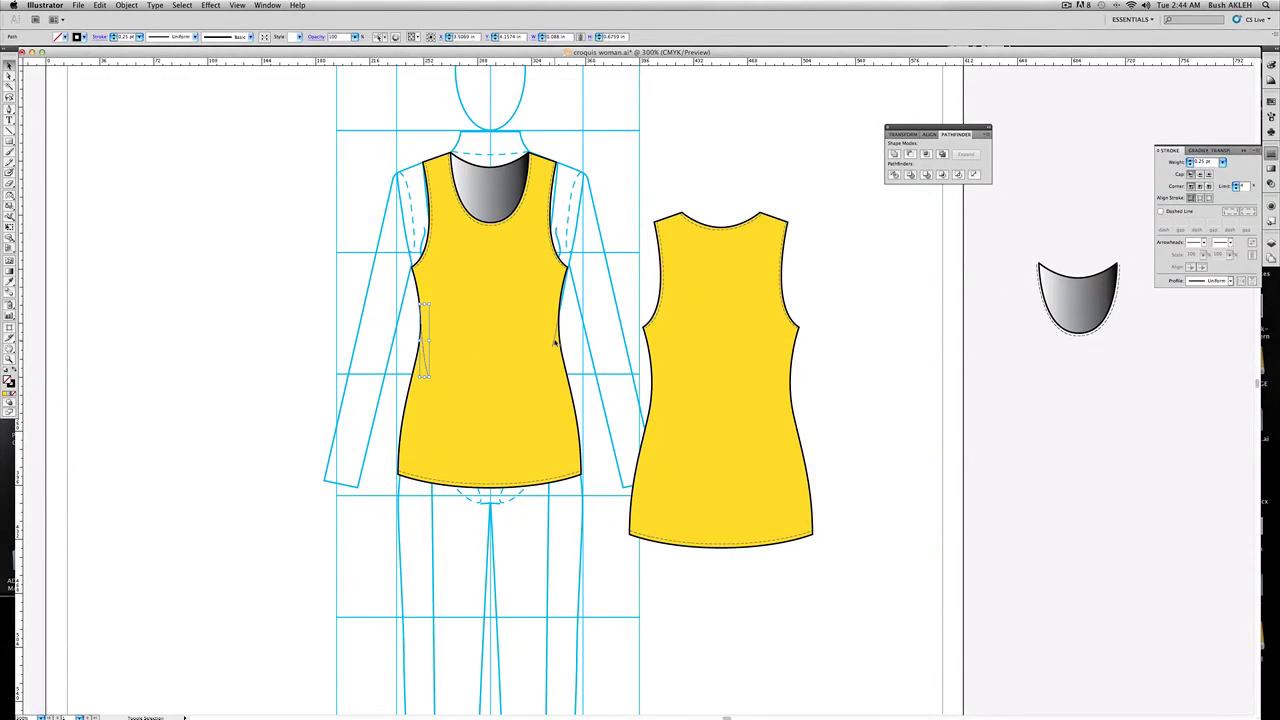
left_click(553, 344, "shift")
left_click_drag(553, 344, 697, 385)
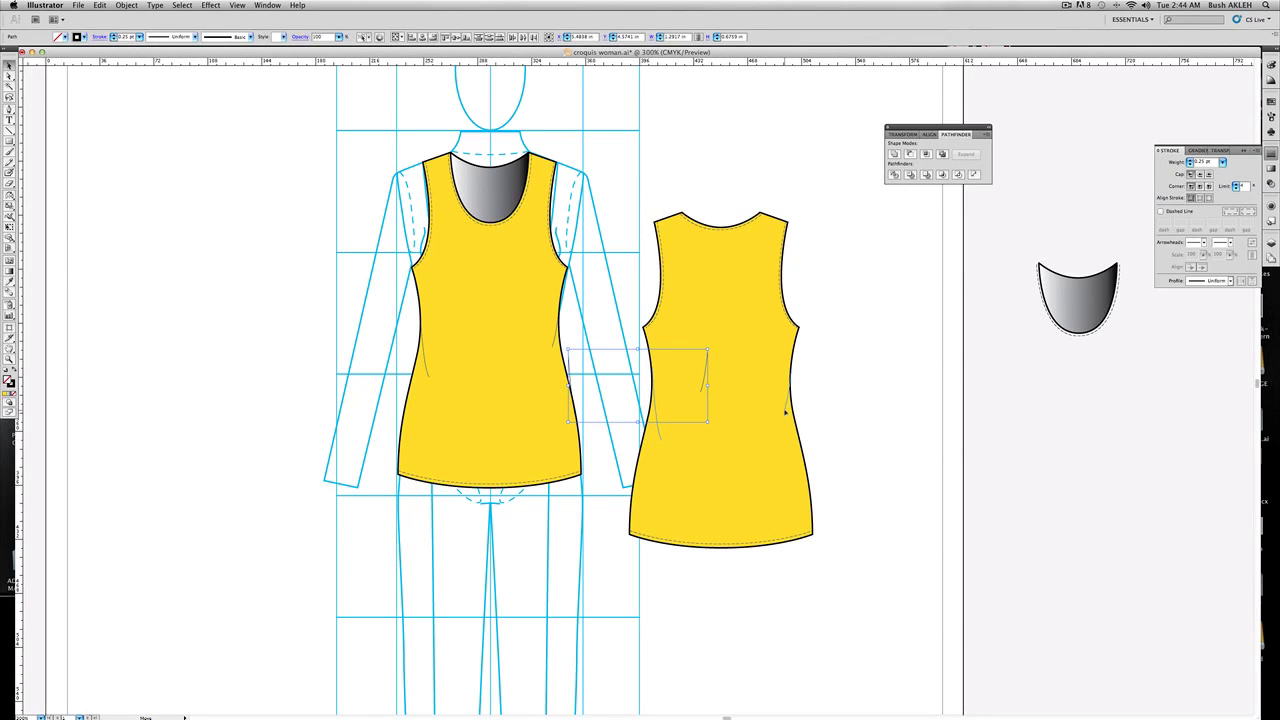
left_click(835, 401)
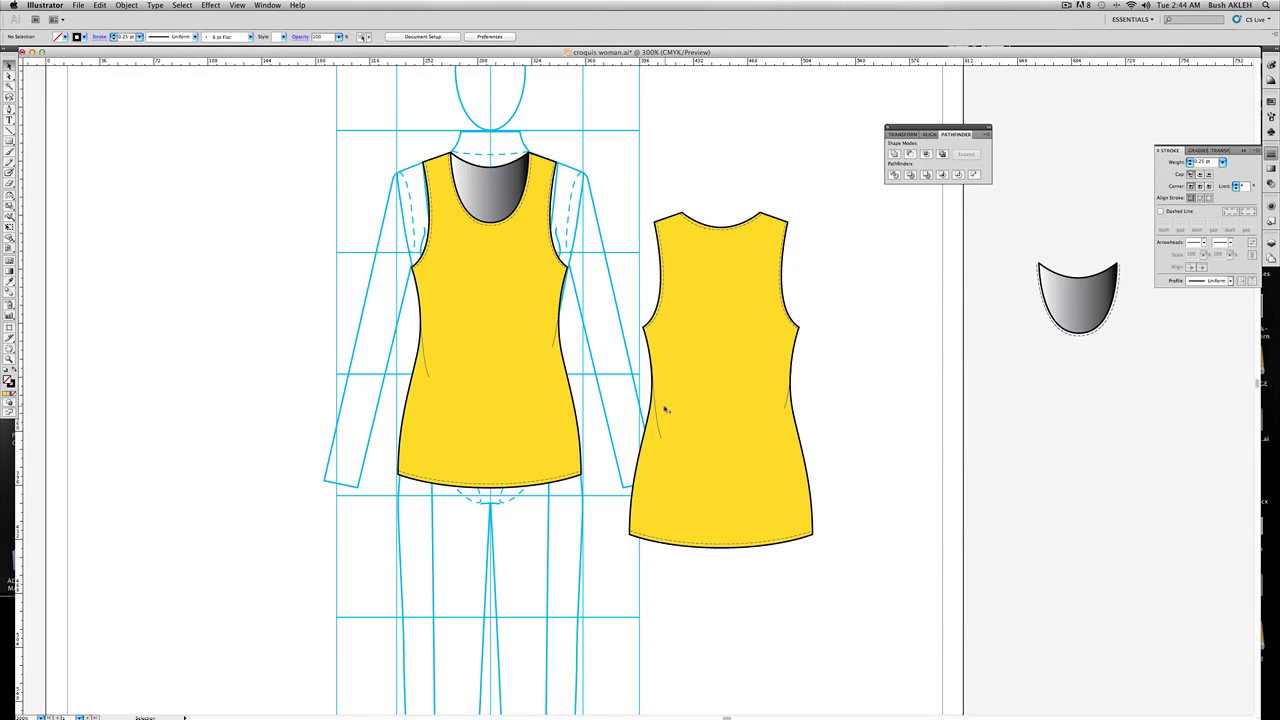
Expand Layer 1 and hide the locked croquis group
key("space")
left_click(1271, 243)
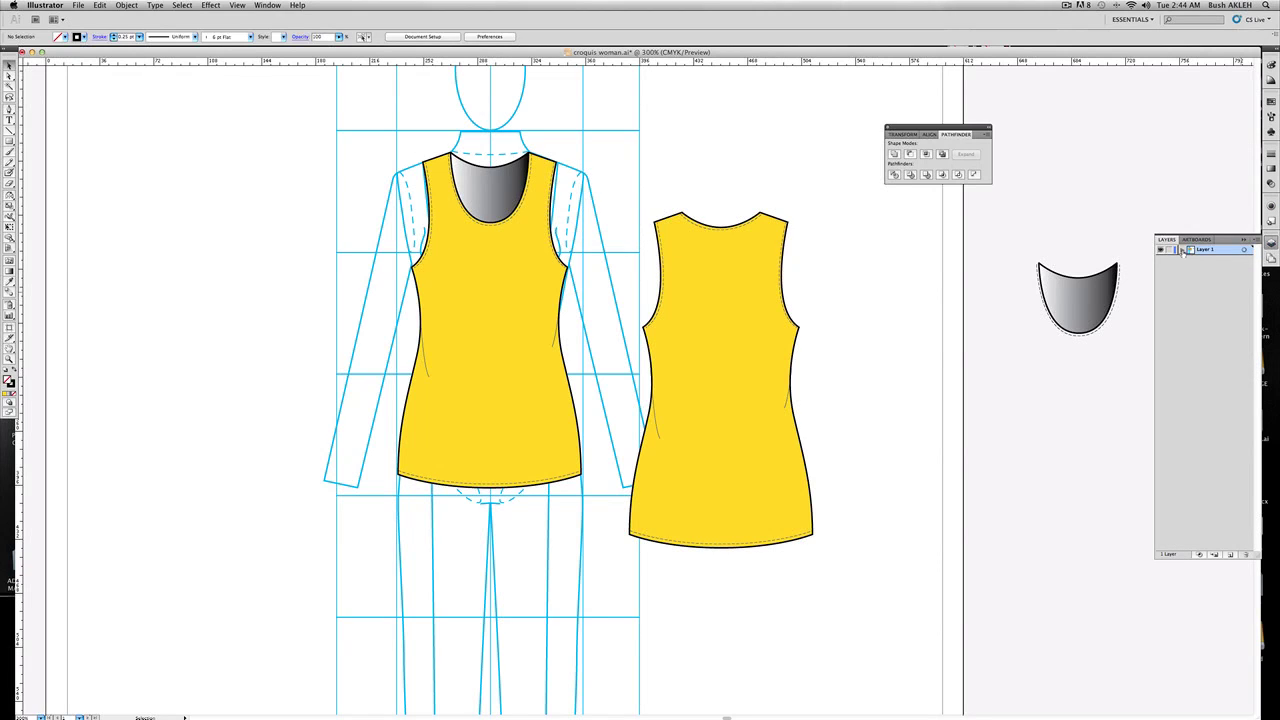
left_click(1182, 250)
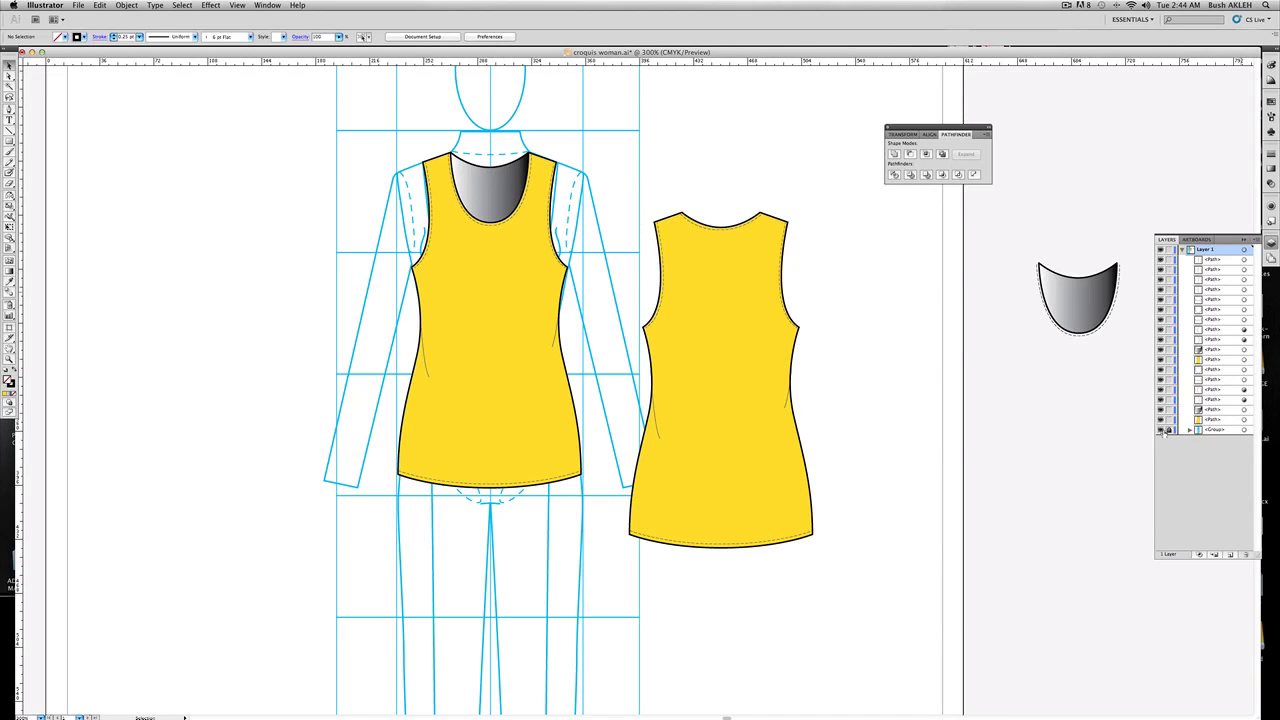
left_click(1161, 430)
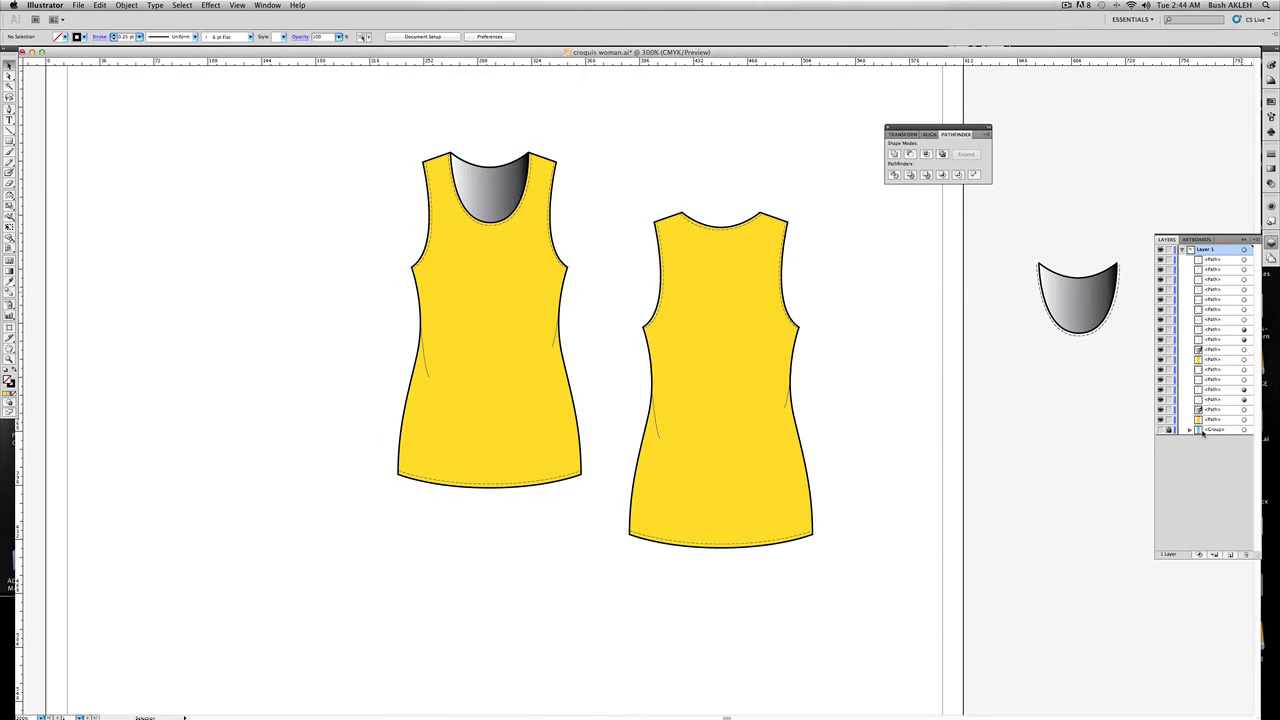
left_click(1229, 430)
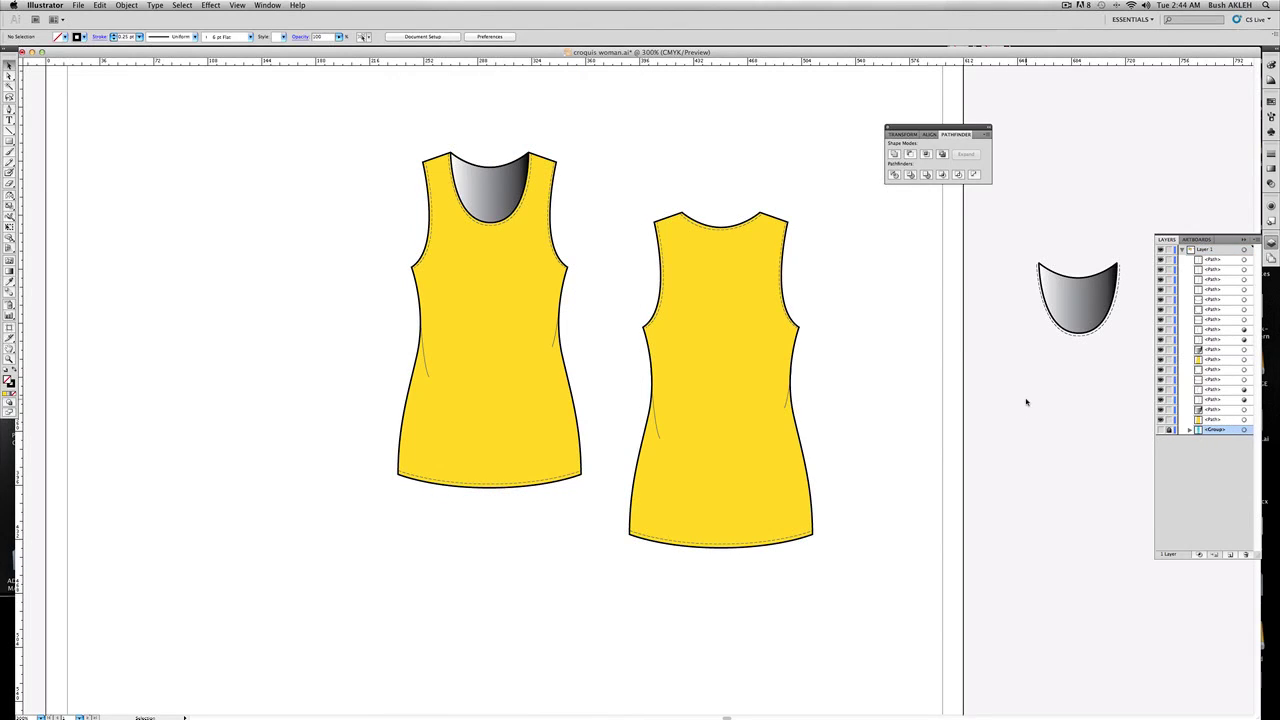
Move the front and back views to the upper-left area of the artboard and place a duplicate of the pair diagonally below them
left_click(9, 359)
left_click(737, 391, "alt")
left_click_drag(737, 391, 661, 358)
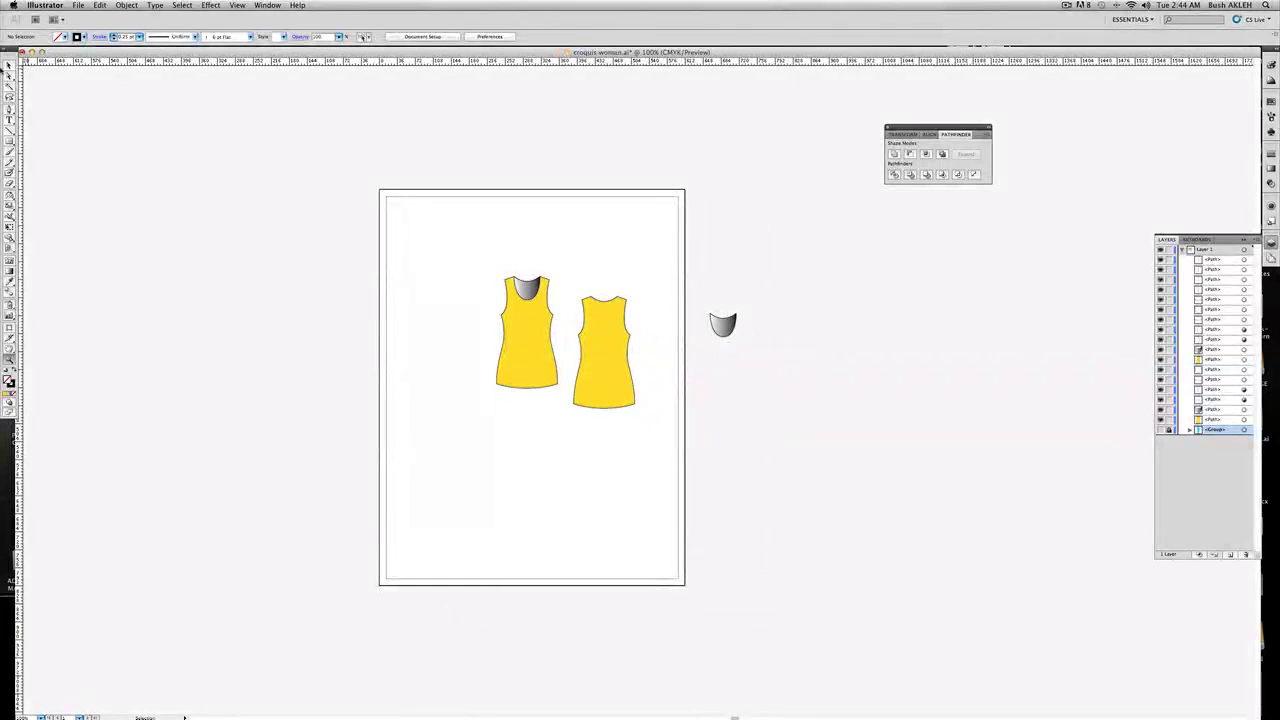
key("v")
mouse_move(480, 249)
left_mouse_down()
mouse_move(625, 405)
mouse_move(520, 353)
mouse_move(616, 486)
left_mouse_up()
left_click(508, 346, "shift")
left_click(500, 337)
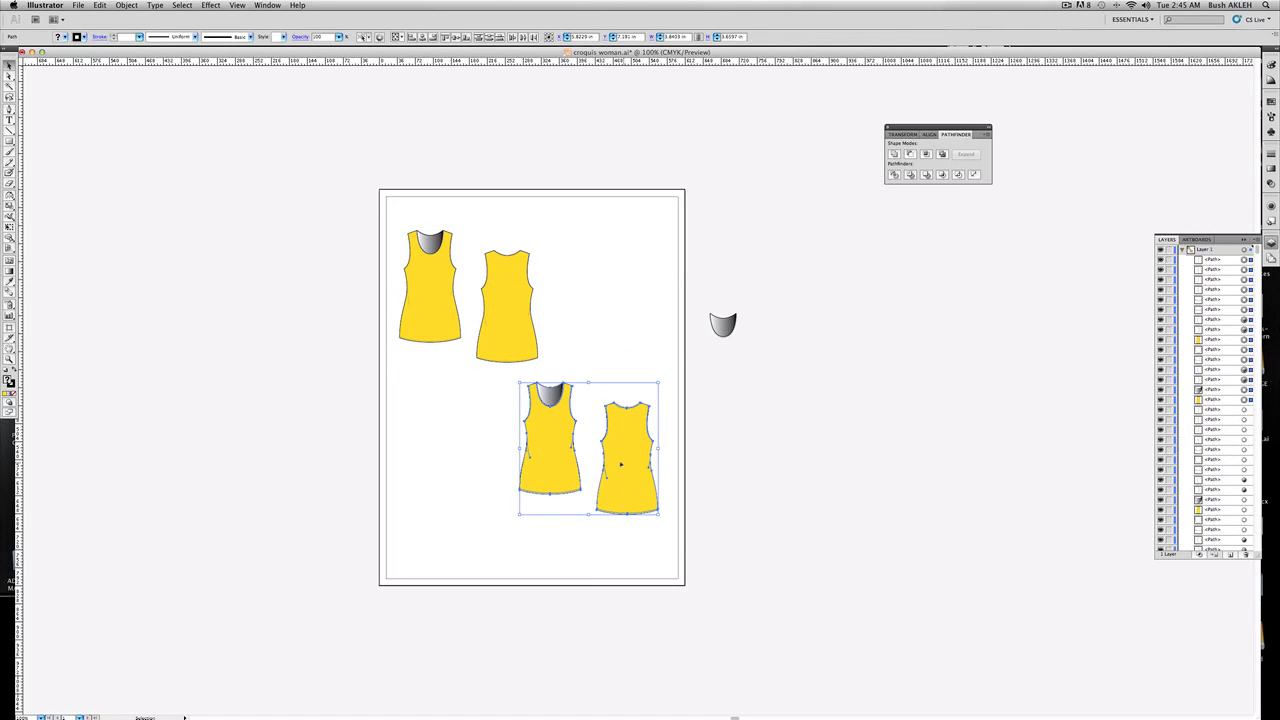
left_click(342, 372)
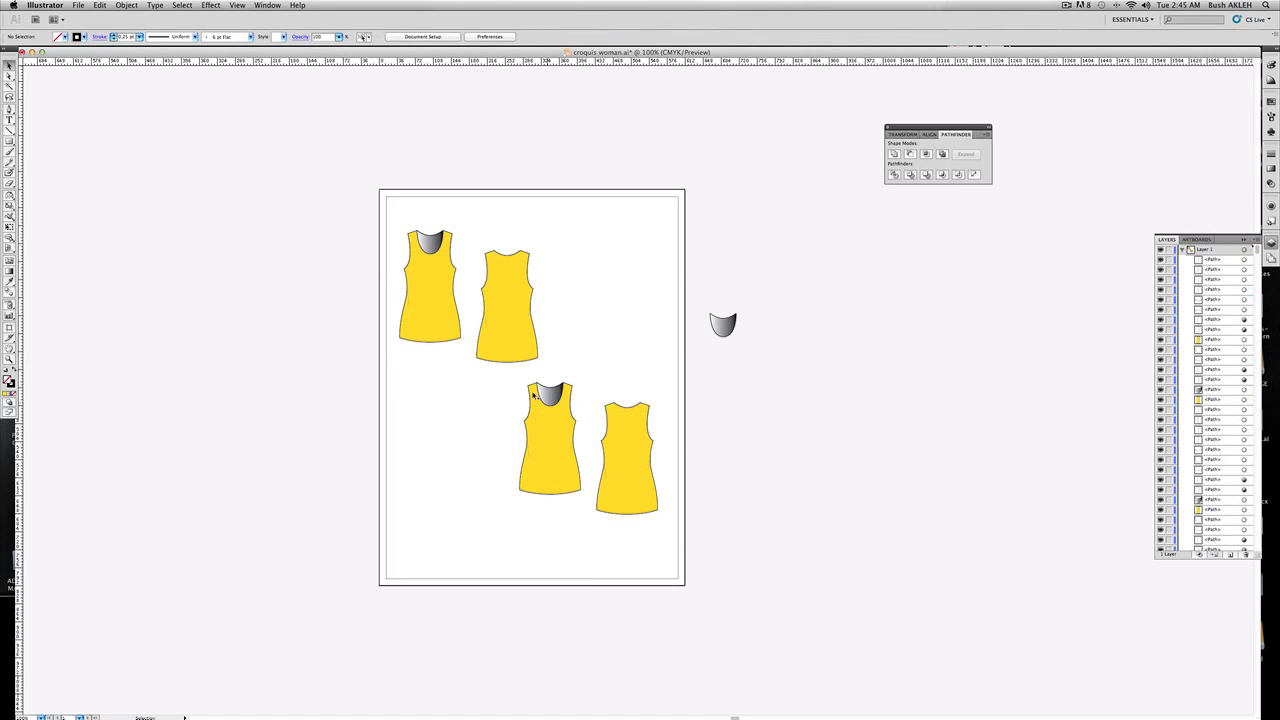